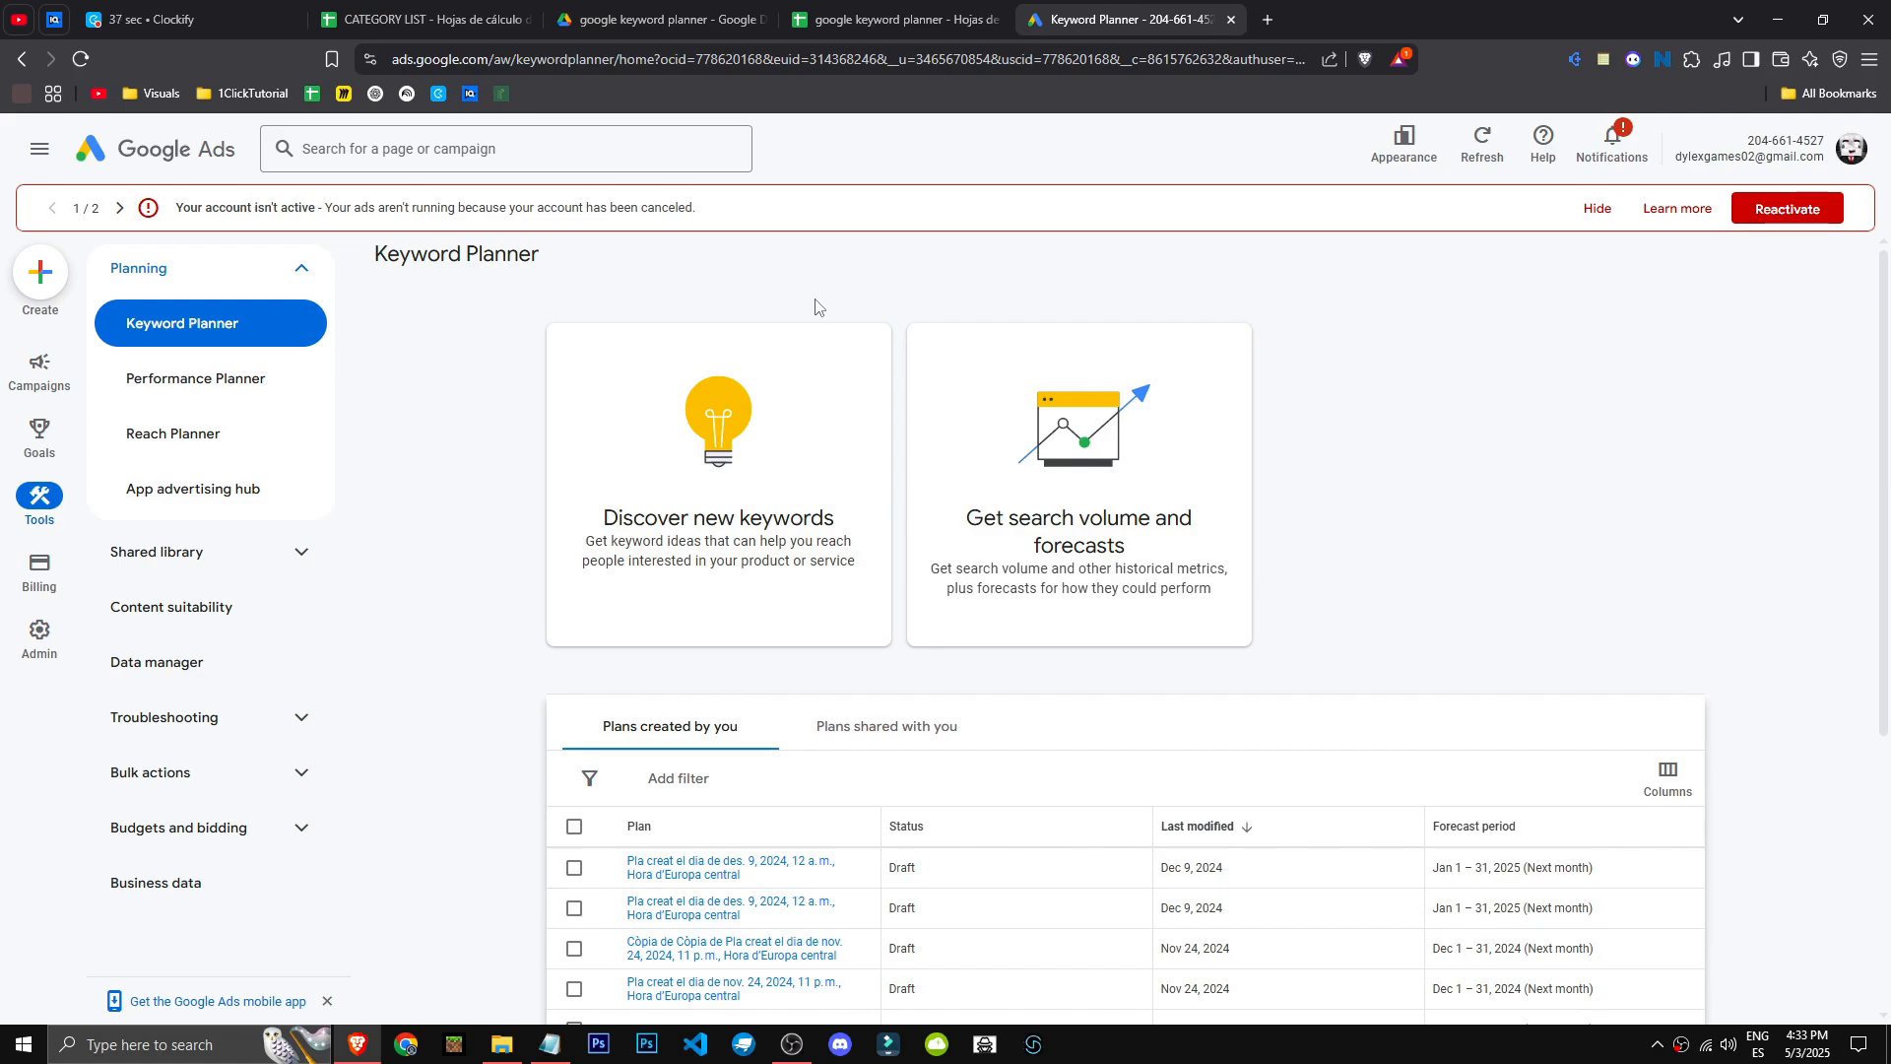
scroll(565, 456, "down", 2)
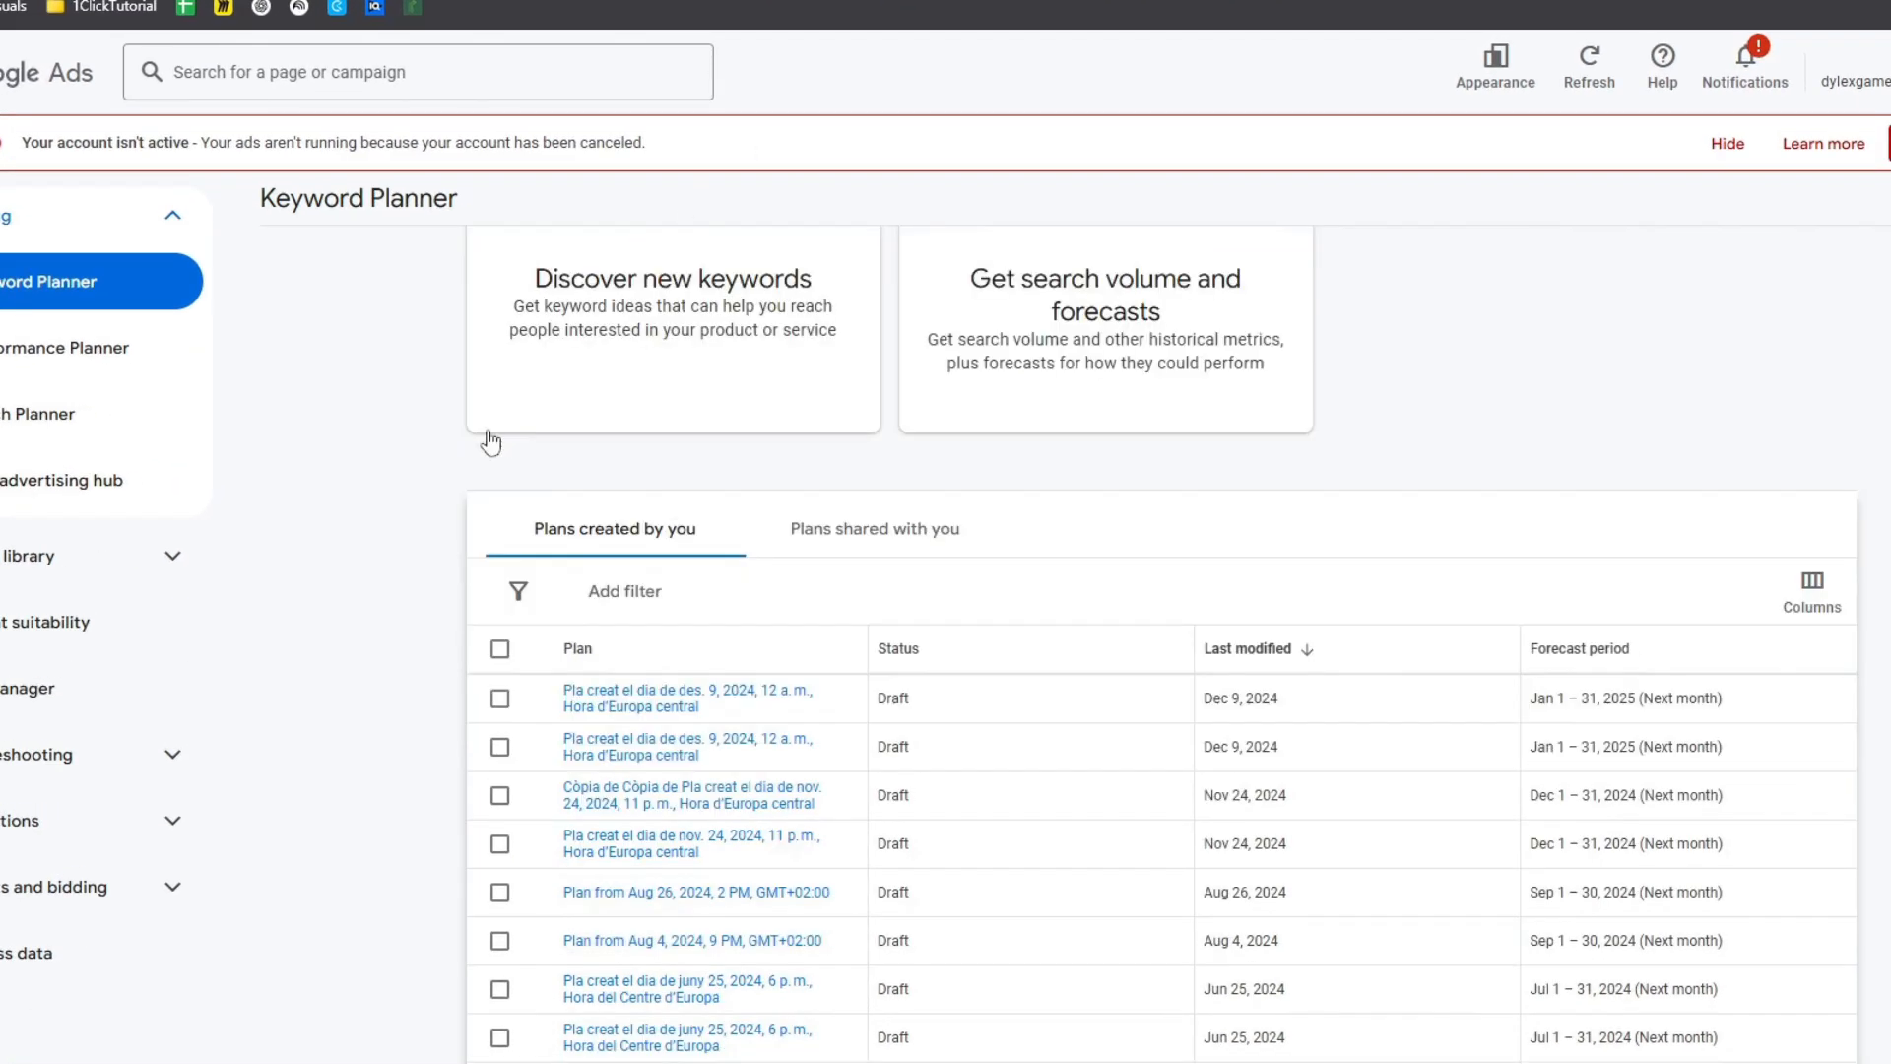
scroll(466, 447, "down", 2)
scroll(404, 462, "up", 4)
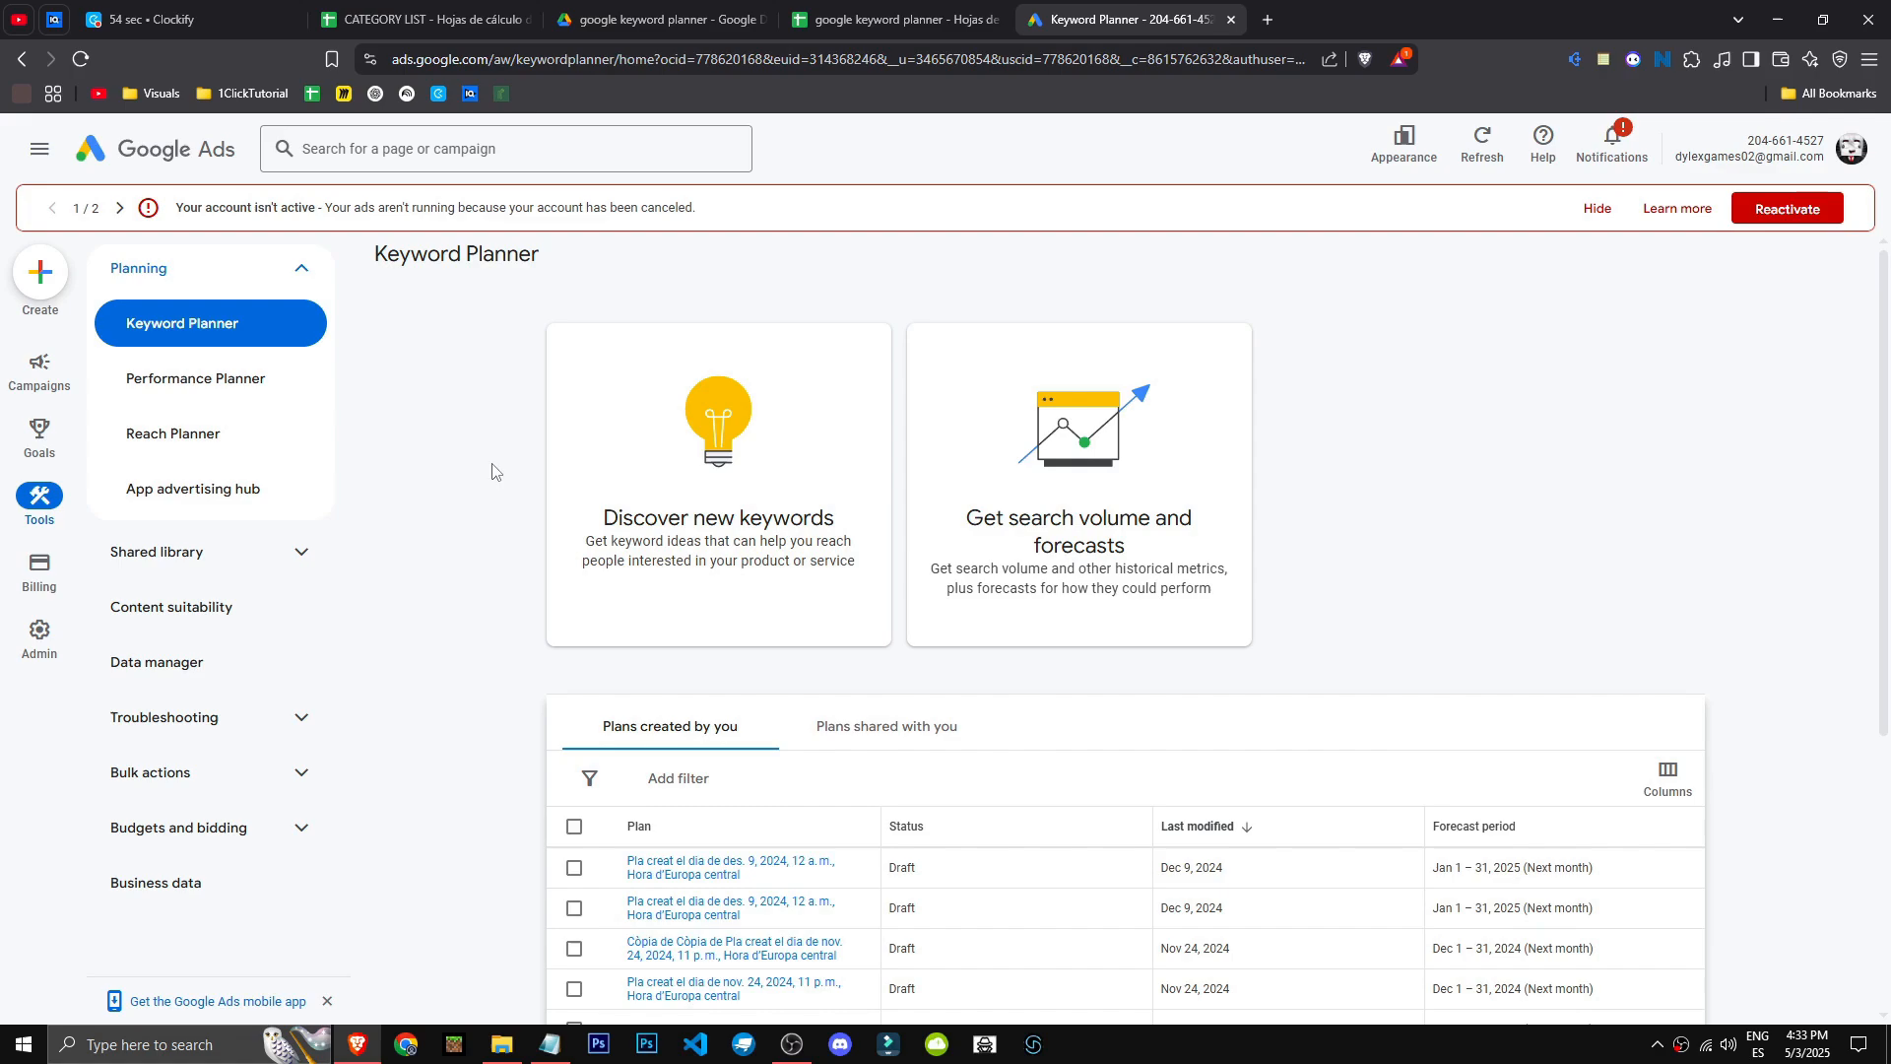
scroll(492, 471, "down", 4)
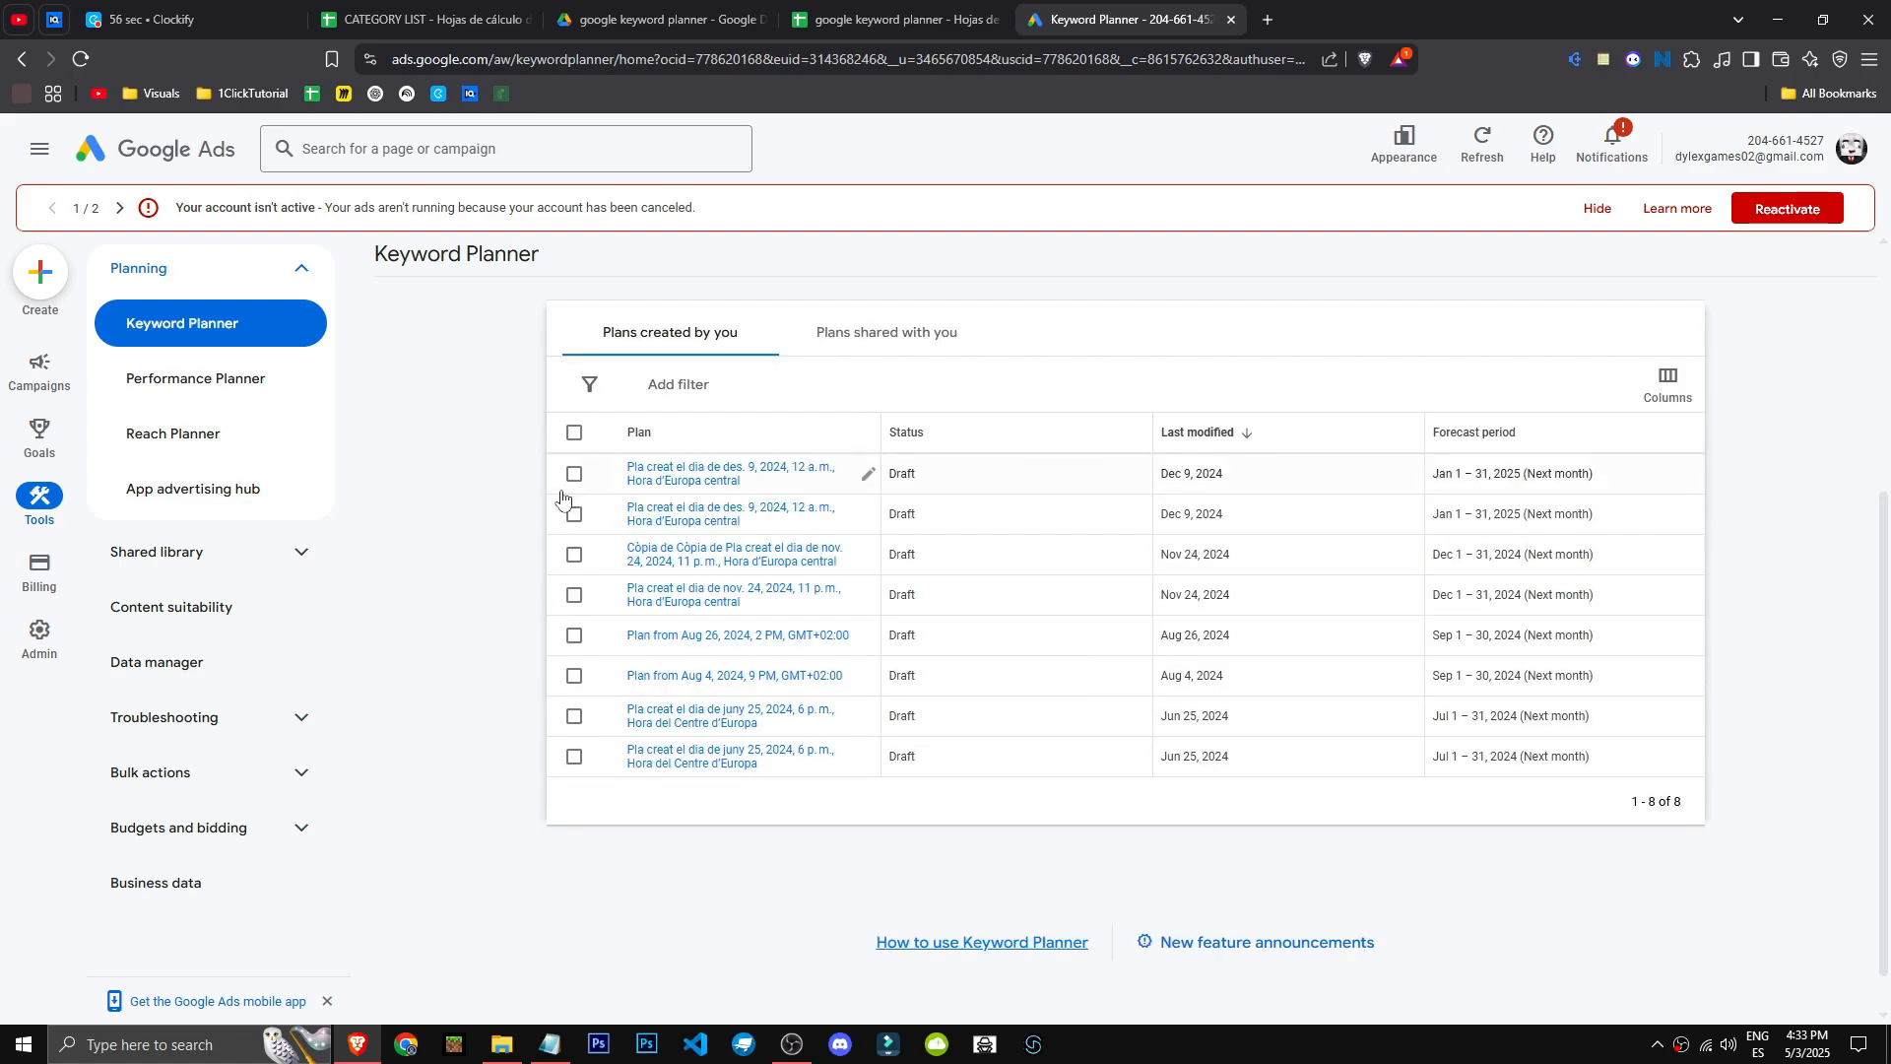
scroll(509, 477, "up", 4)
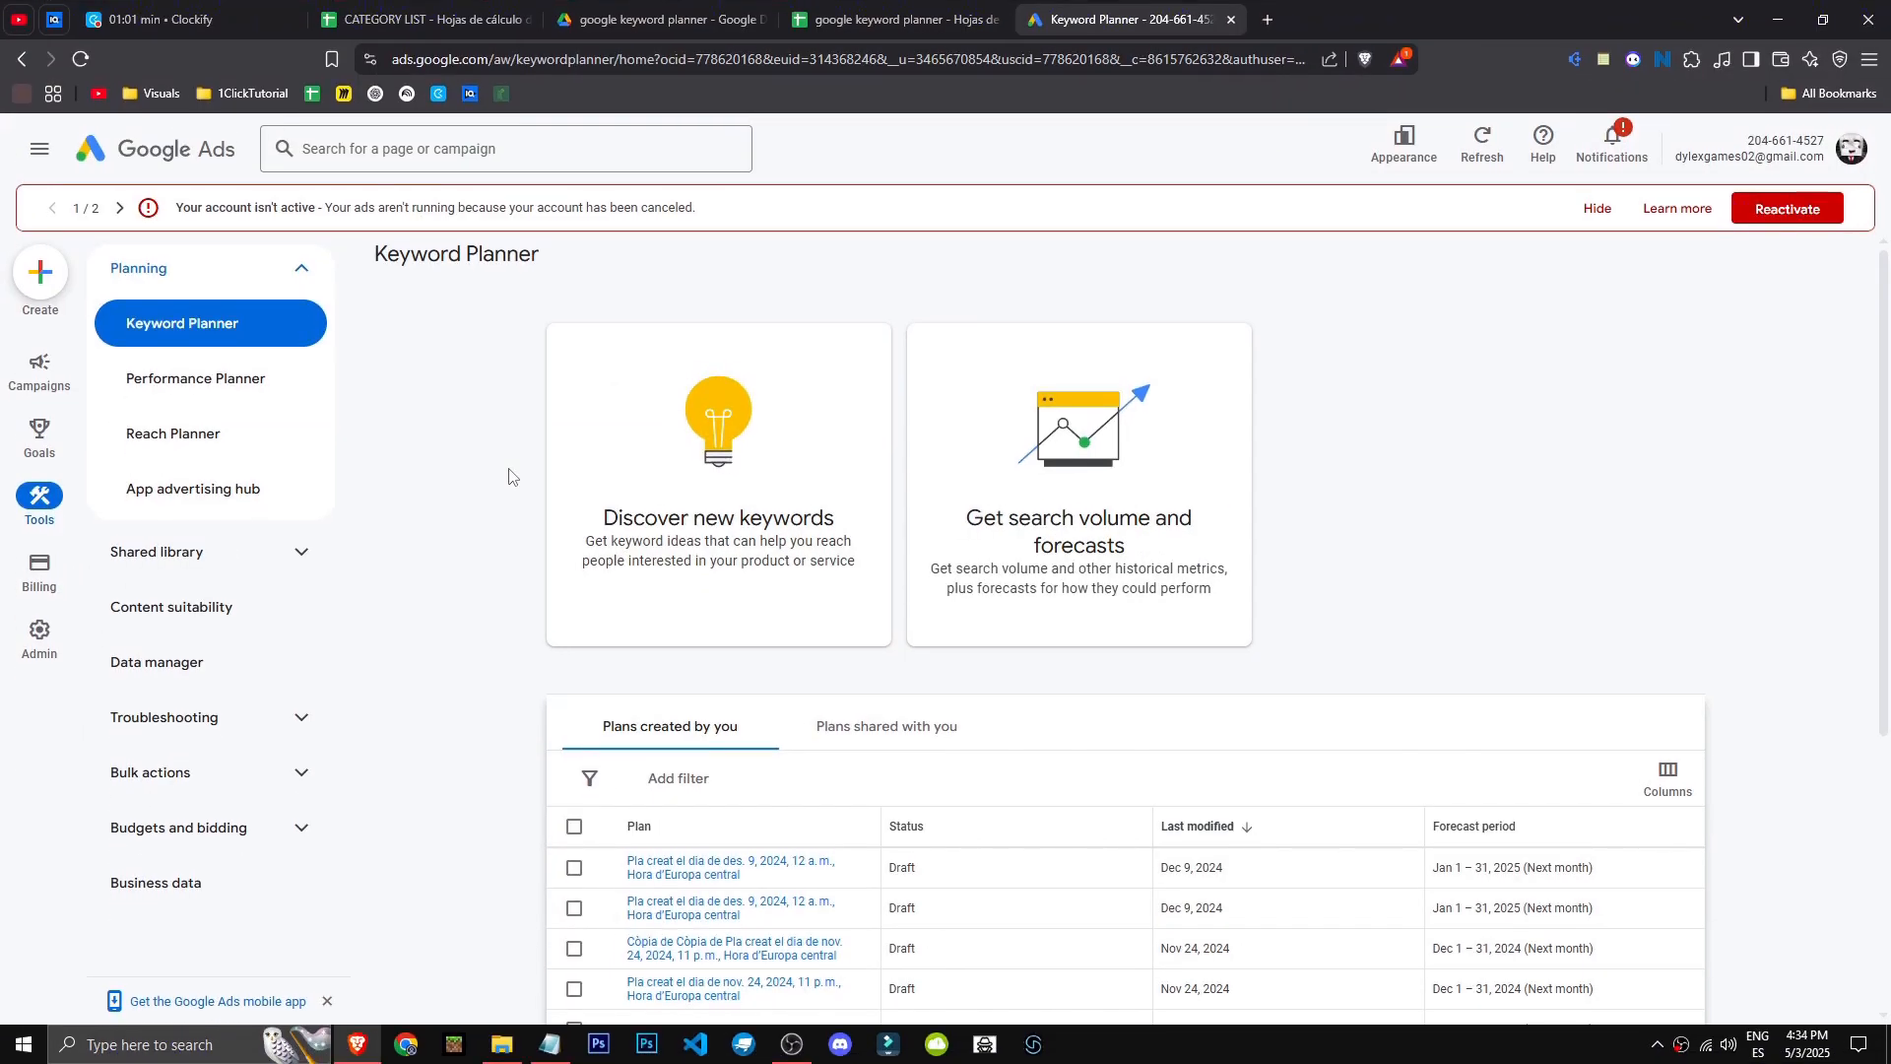
Get search volume and forecasts for the keyword n8n
left_click(1122, 557)
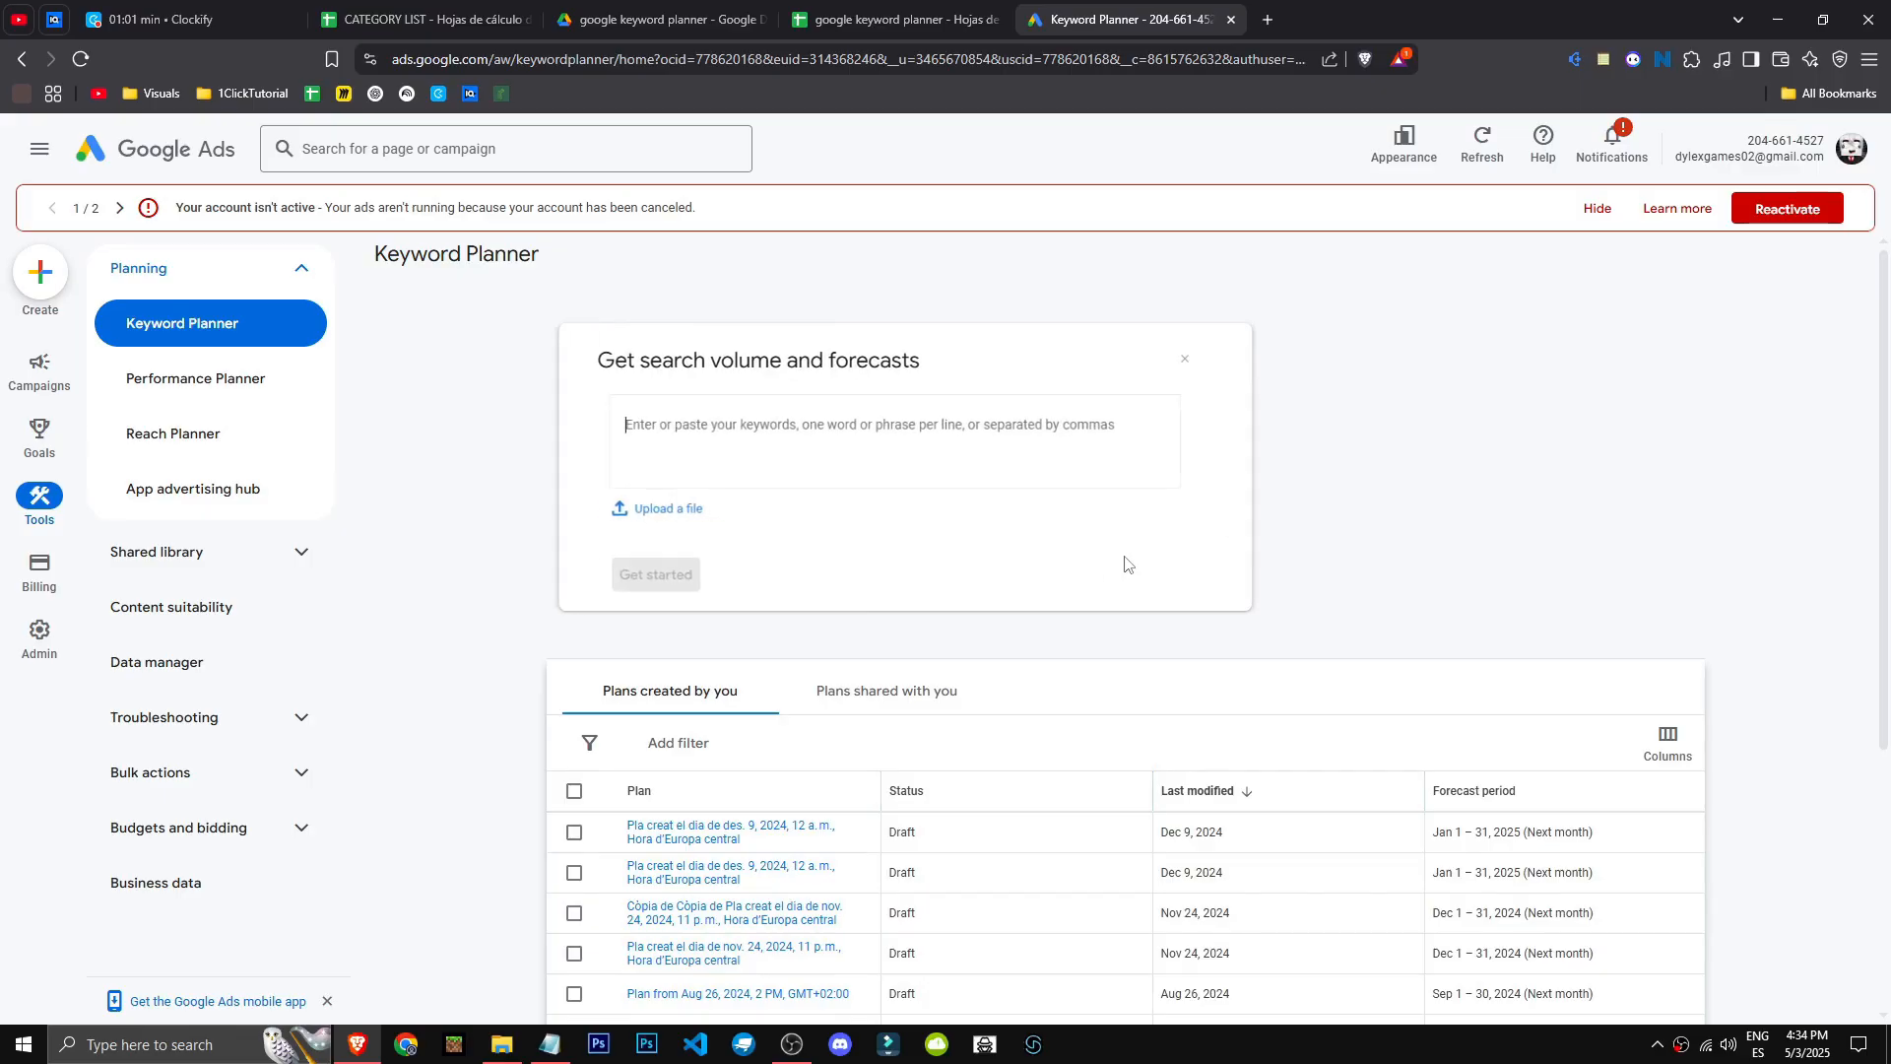
left_click(1170, 360)
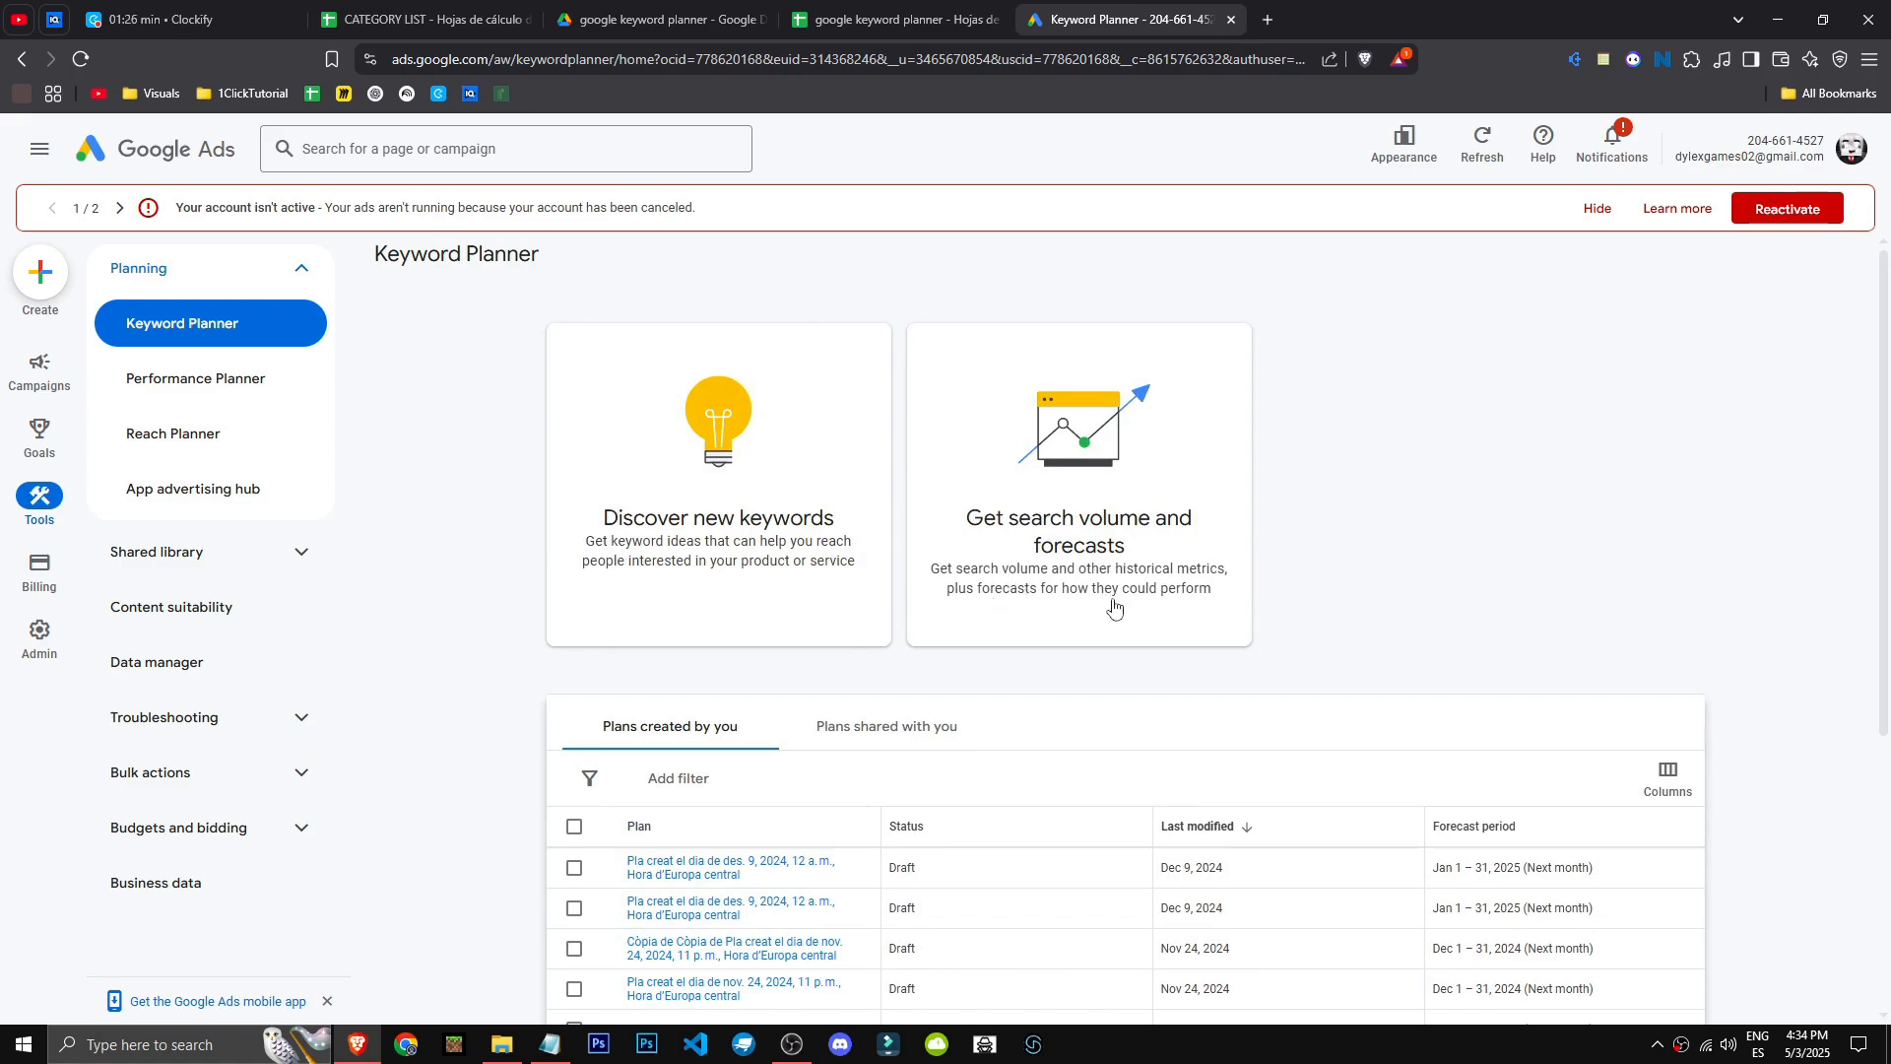
left_click(1112, 529)
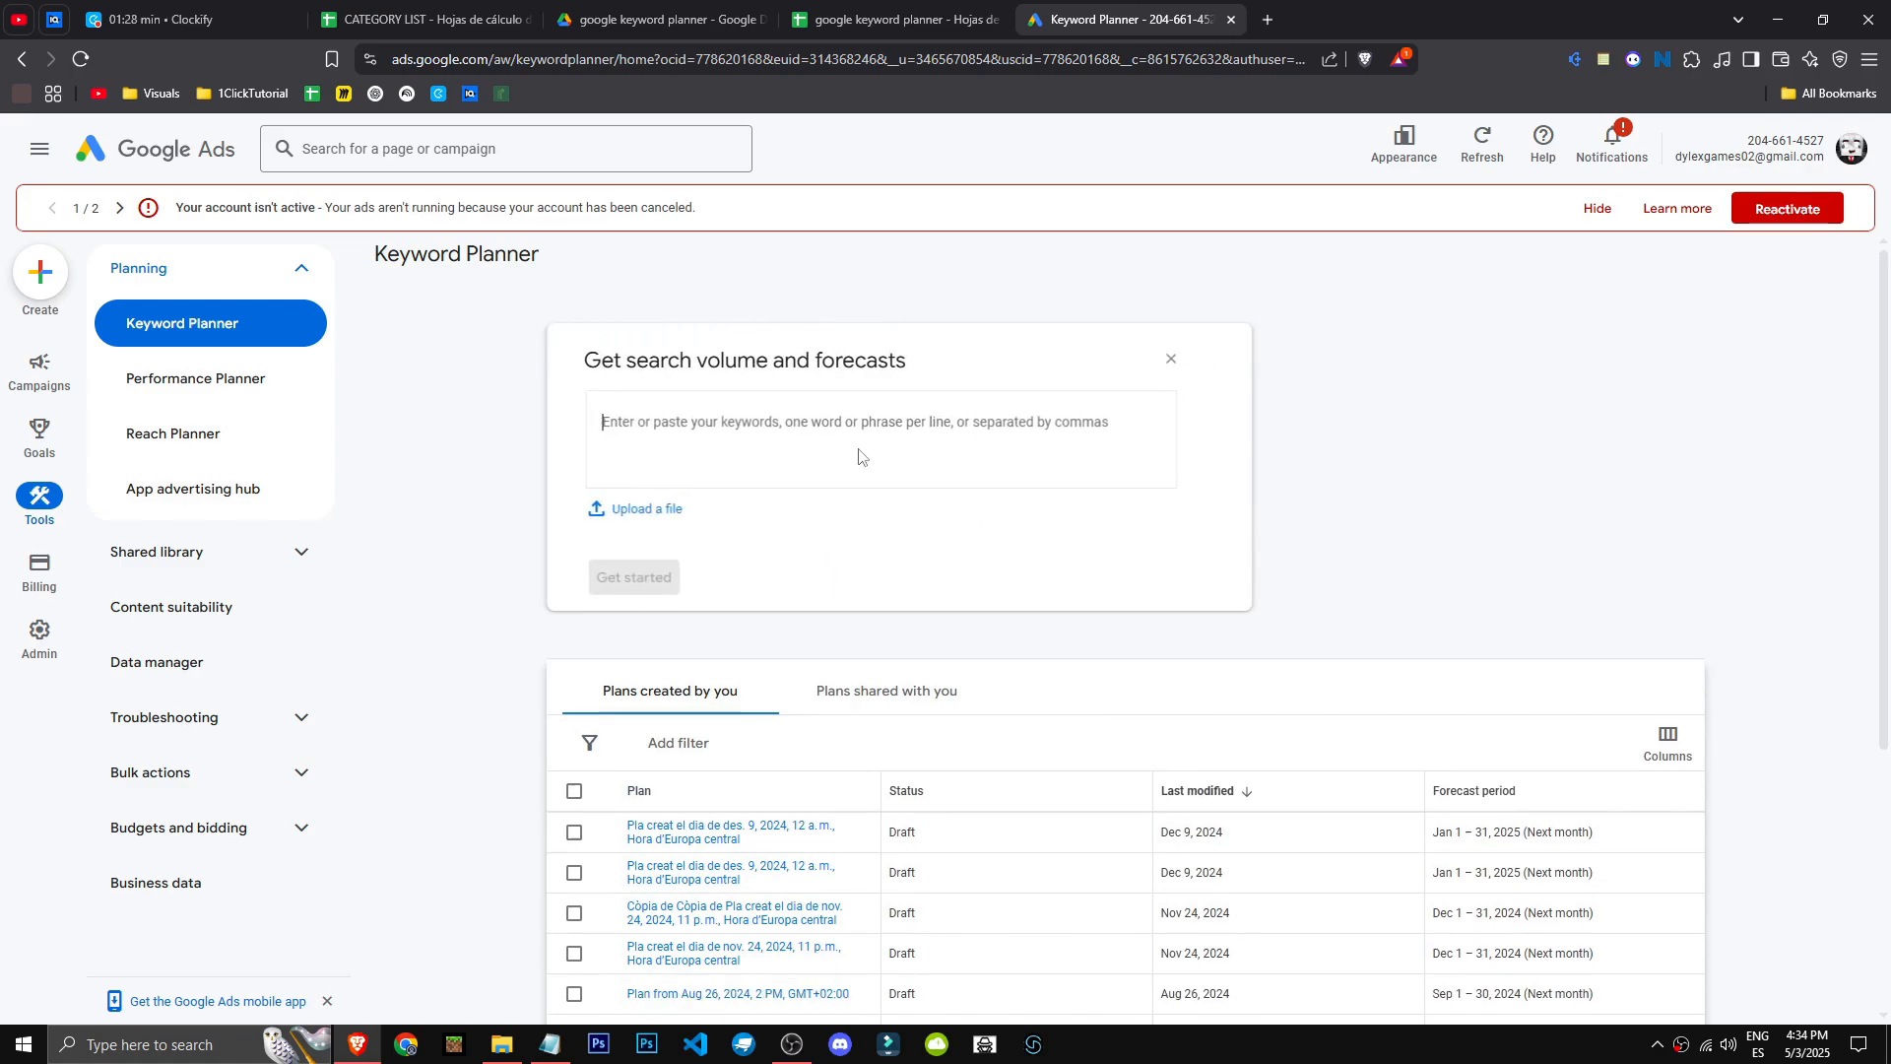
type("n8n")
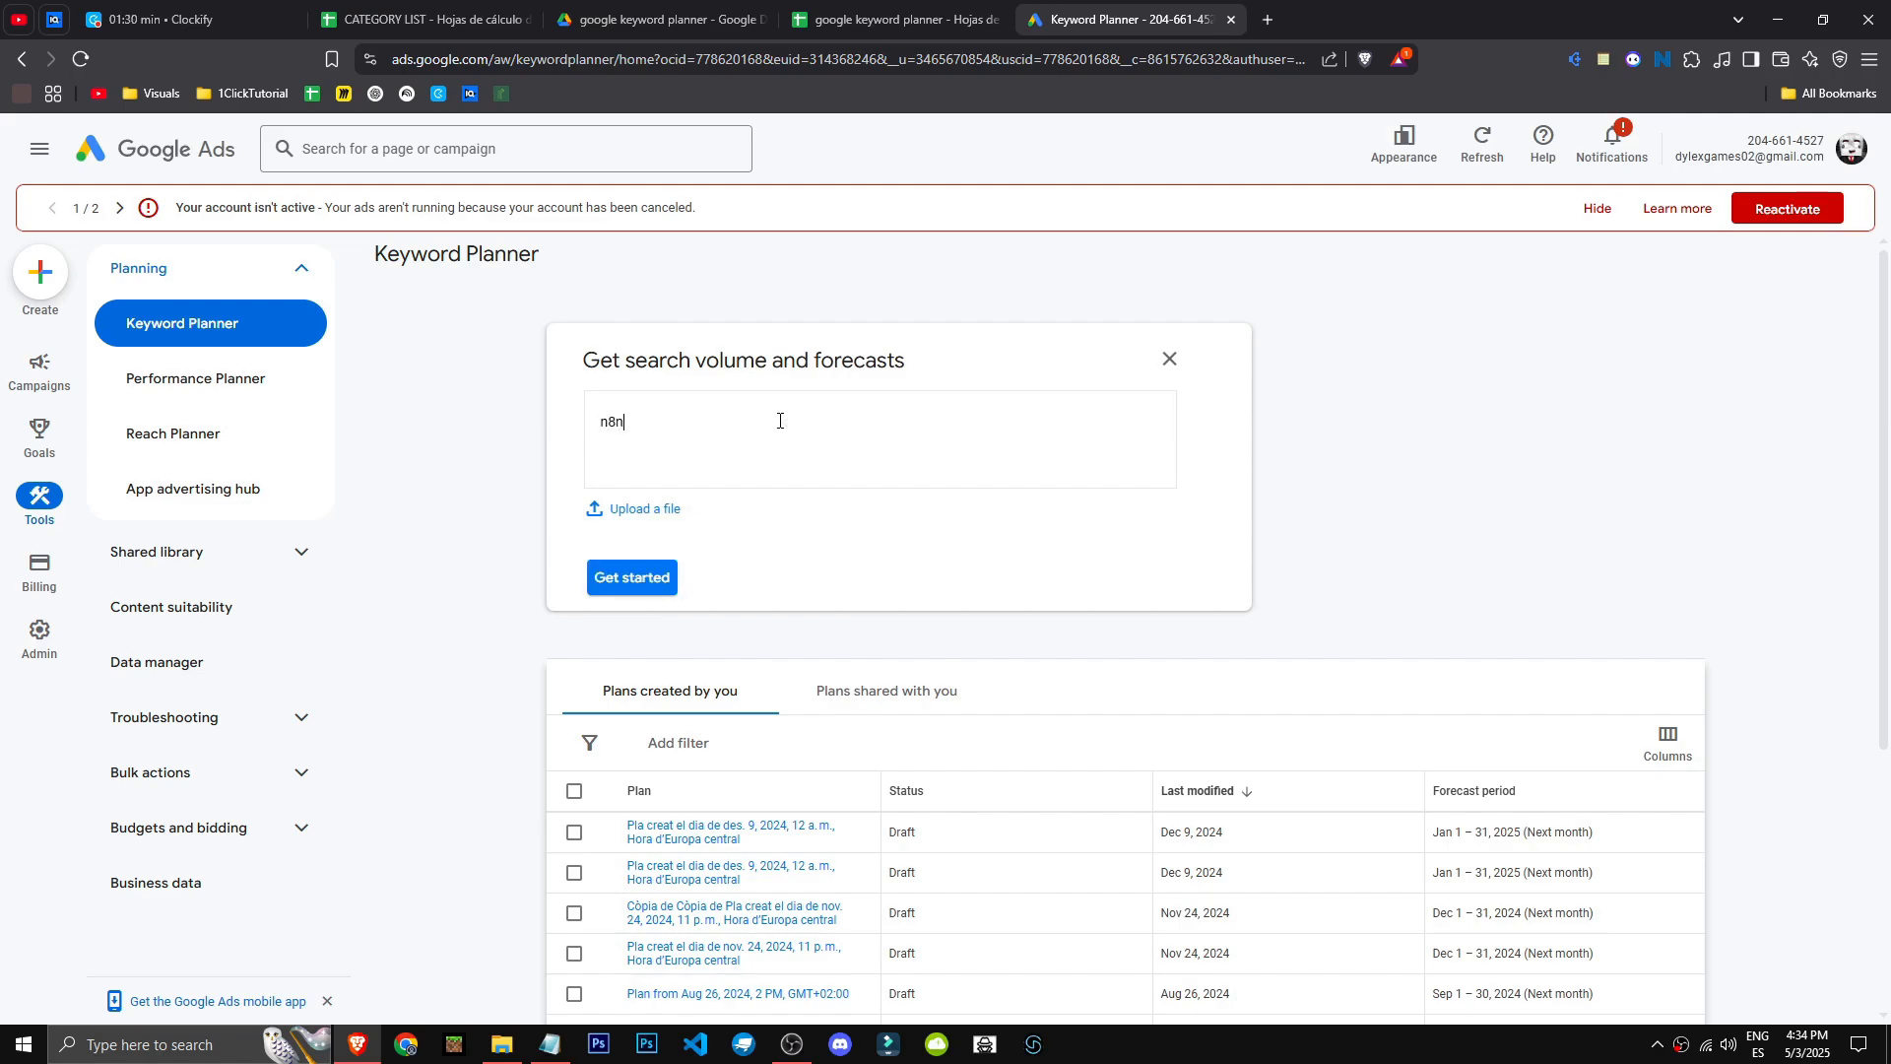
left_click(633, 577)
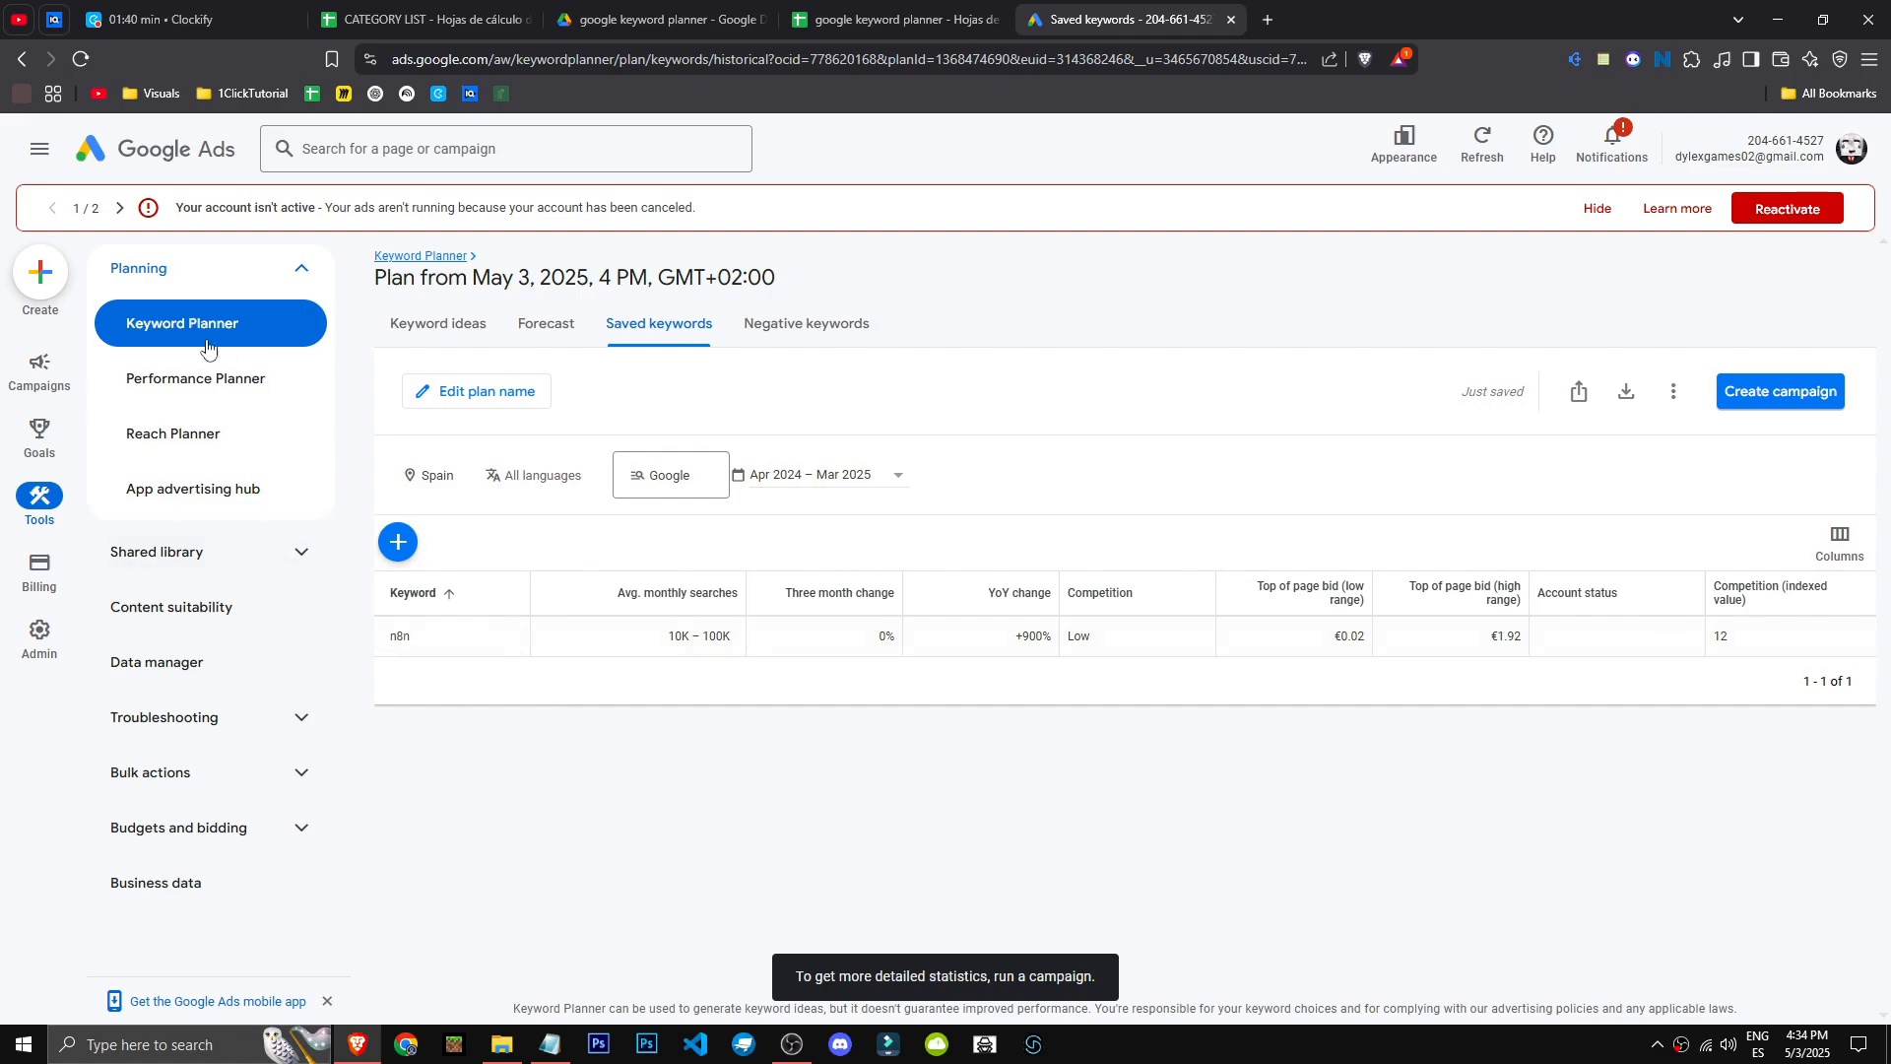
Look over the Shared library tools, the Data manager and the Audience manager
left_click(244, 567)
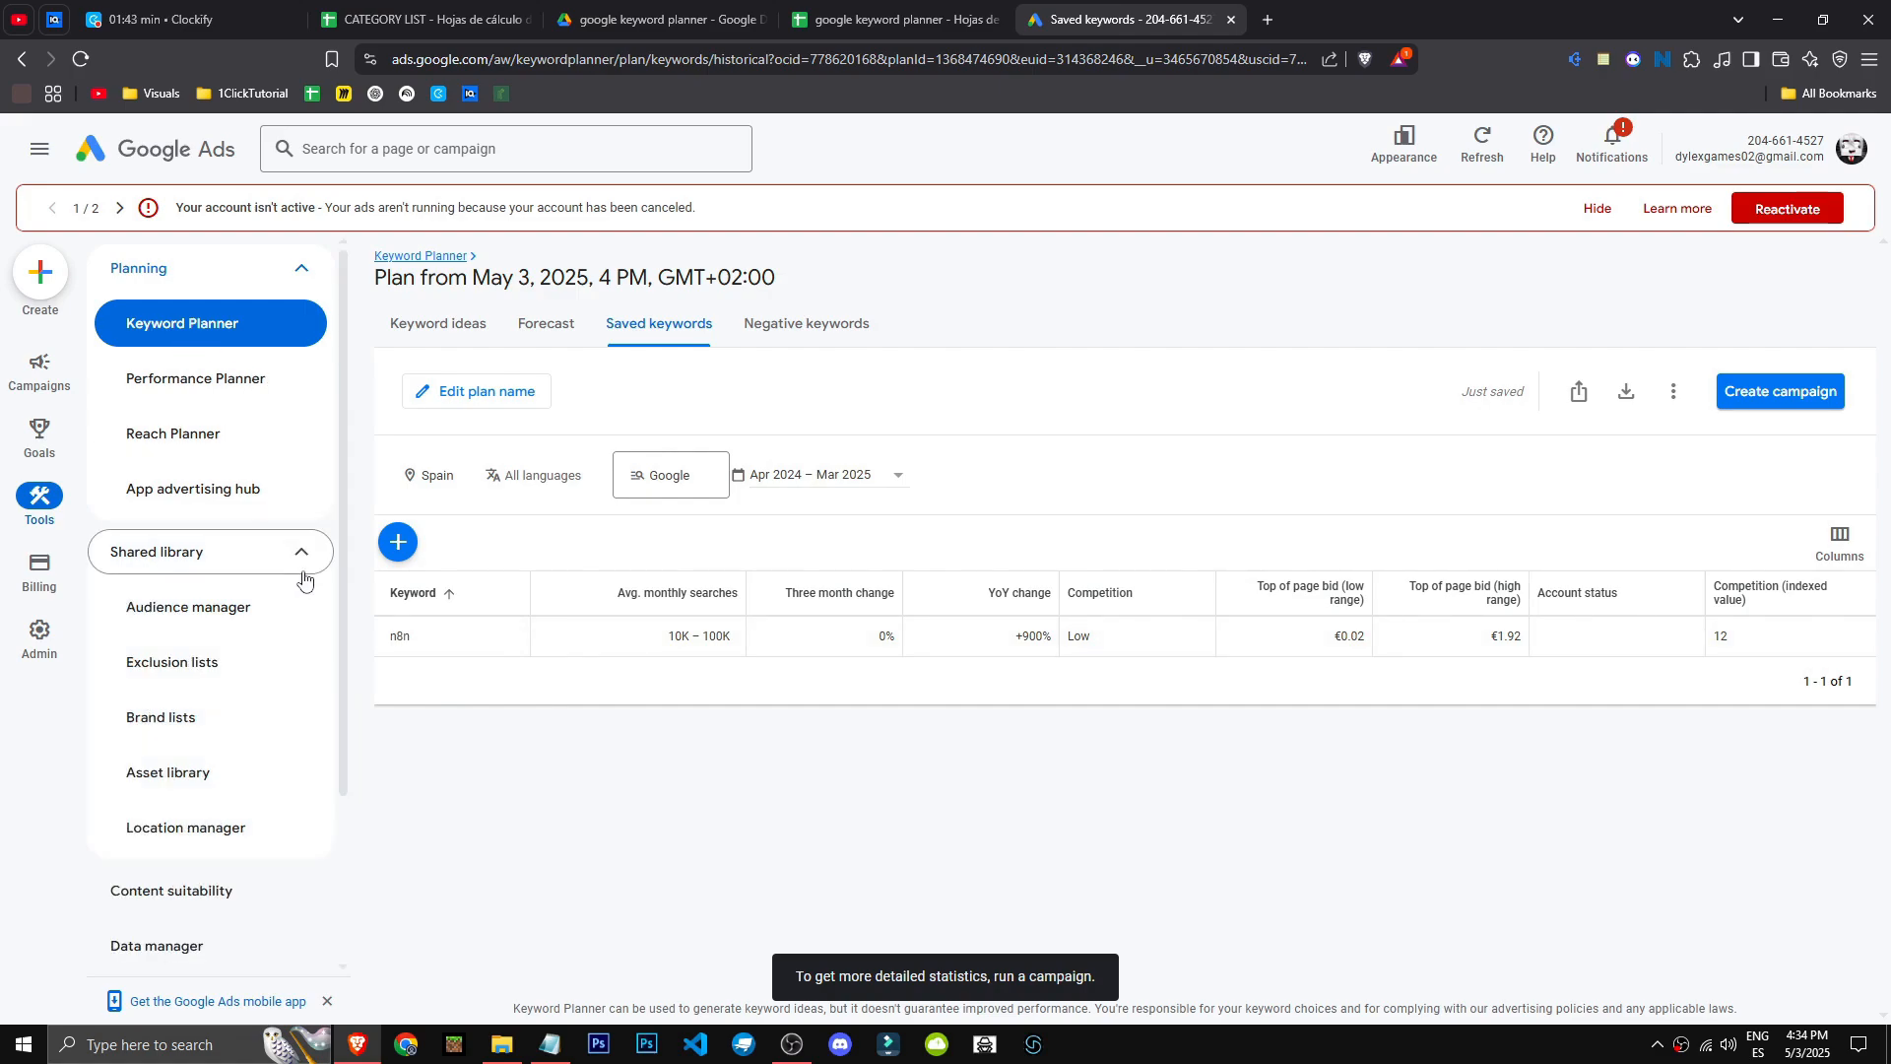
left_click(297, 569)
left_click(288, 621)
scroll(1320, 729, "down", 4)
left_click(1320, 727)
left_click(217, 678)
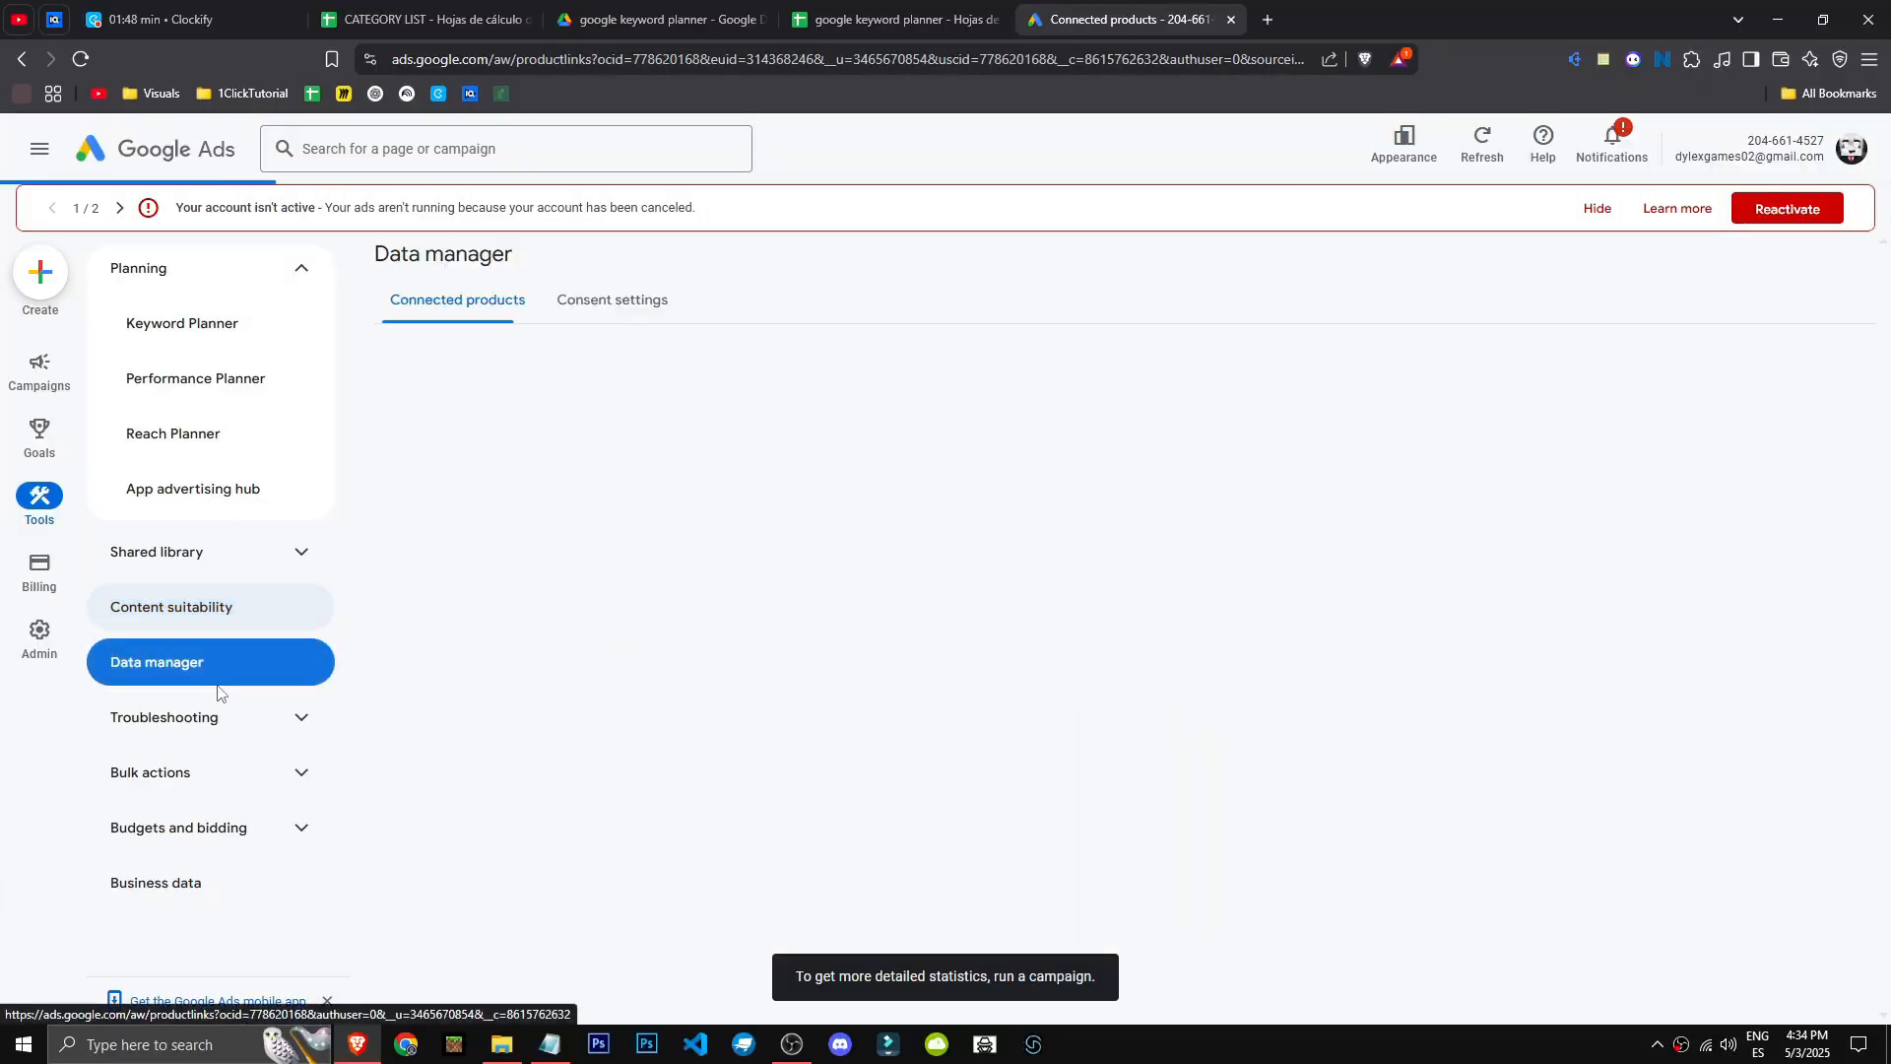
left_click(292, 551)
left_click(248, 607)
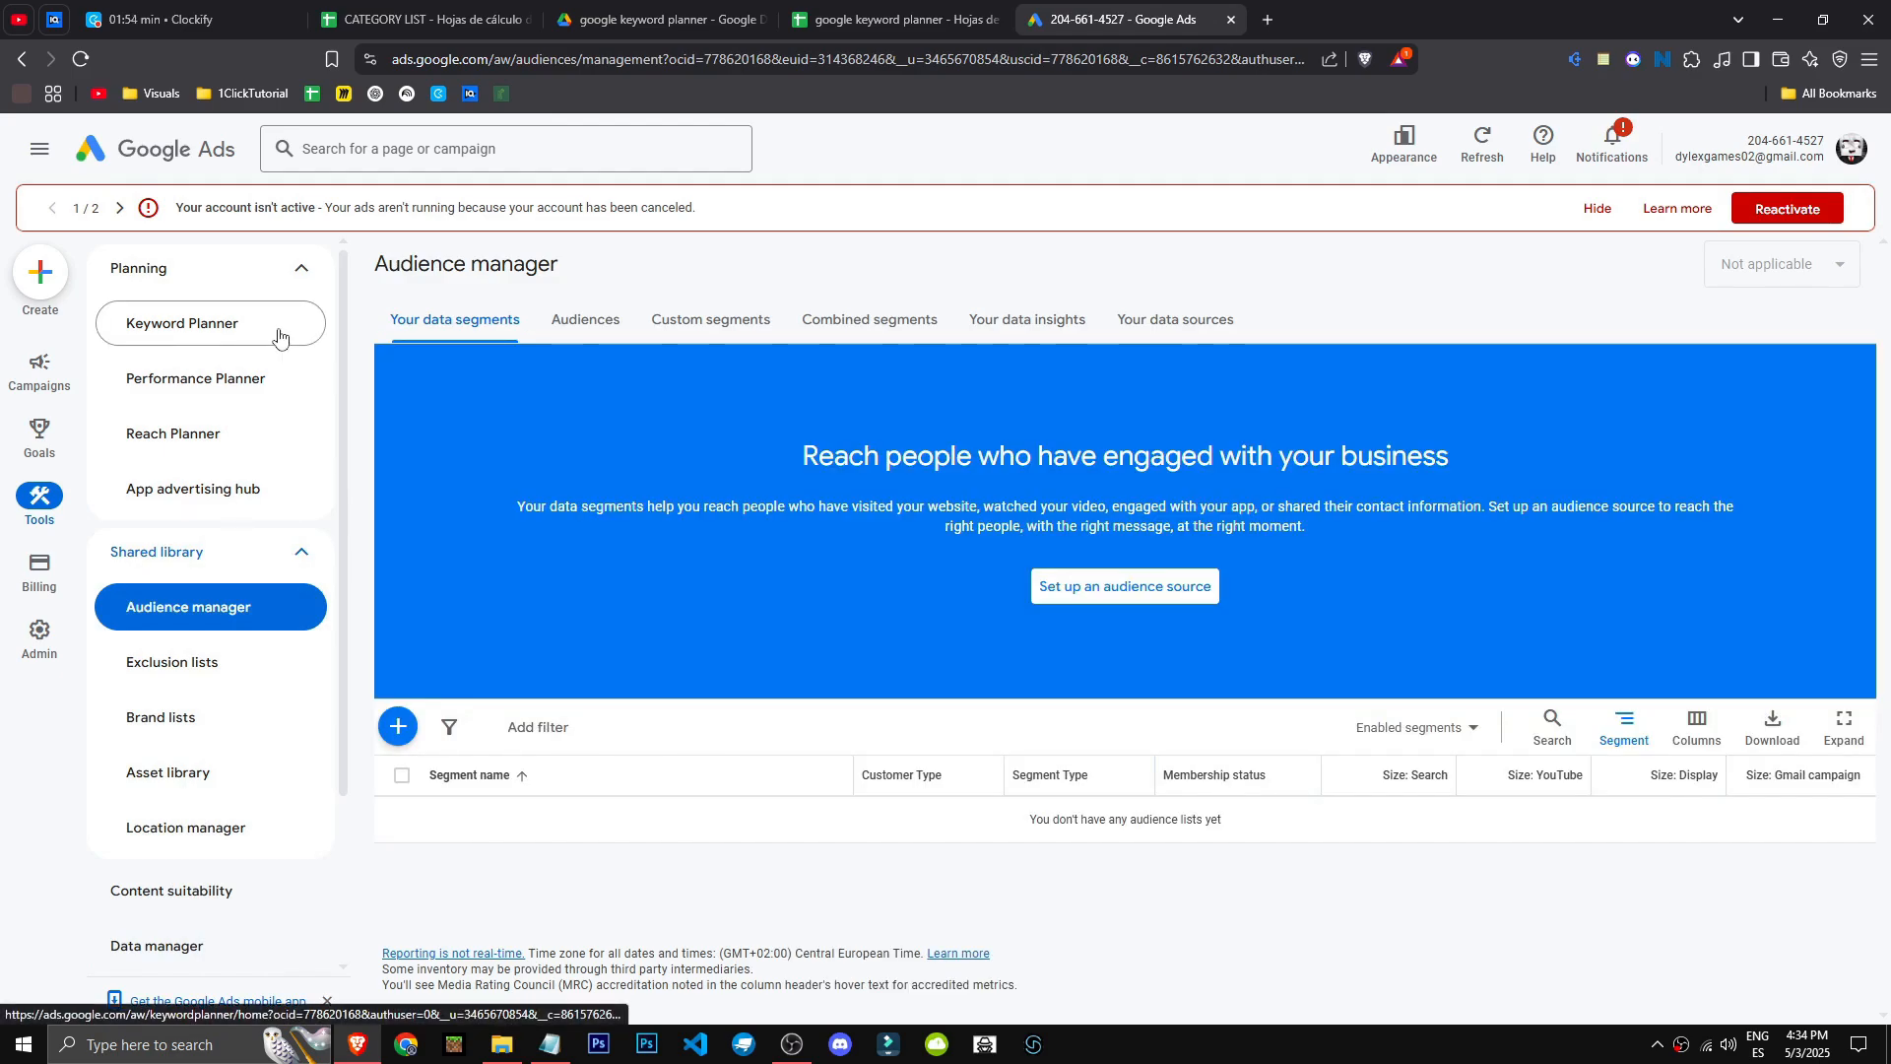
Return to the Keyword Planner and start discovering new keywords with n8n as the seed keyword
left_click(279, 335)
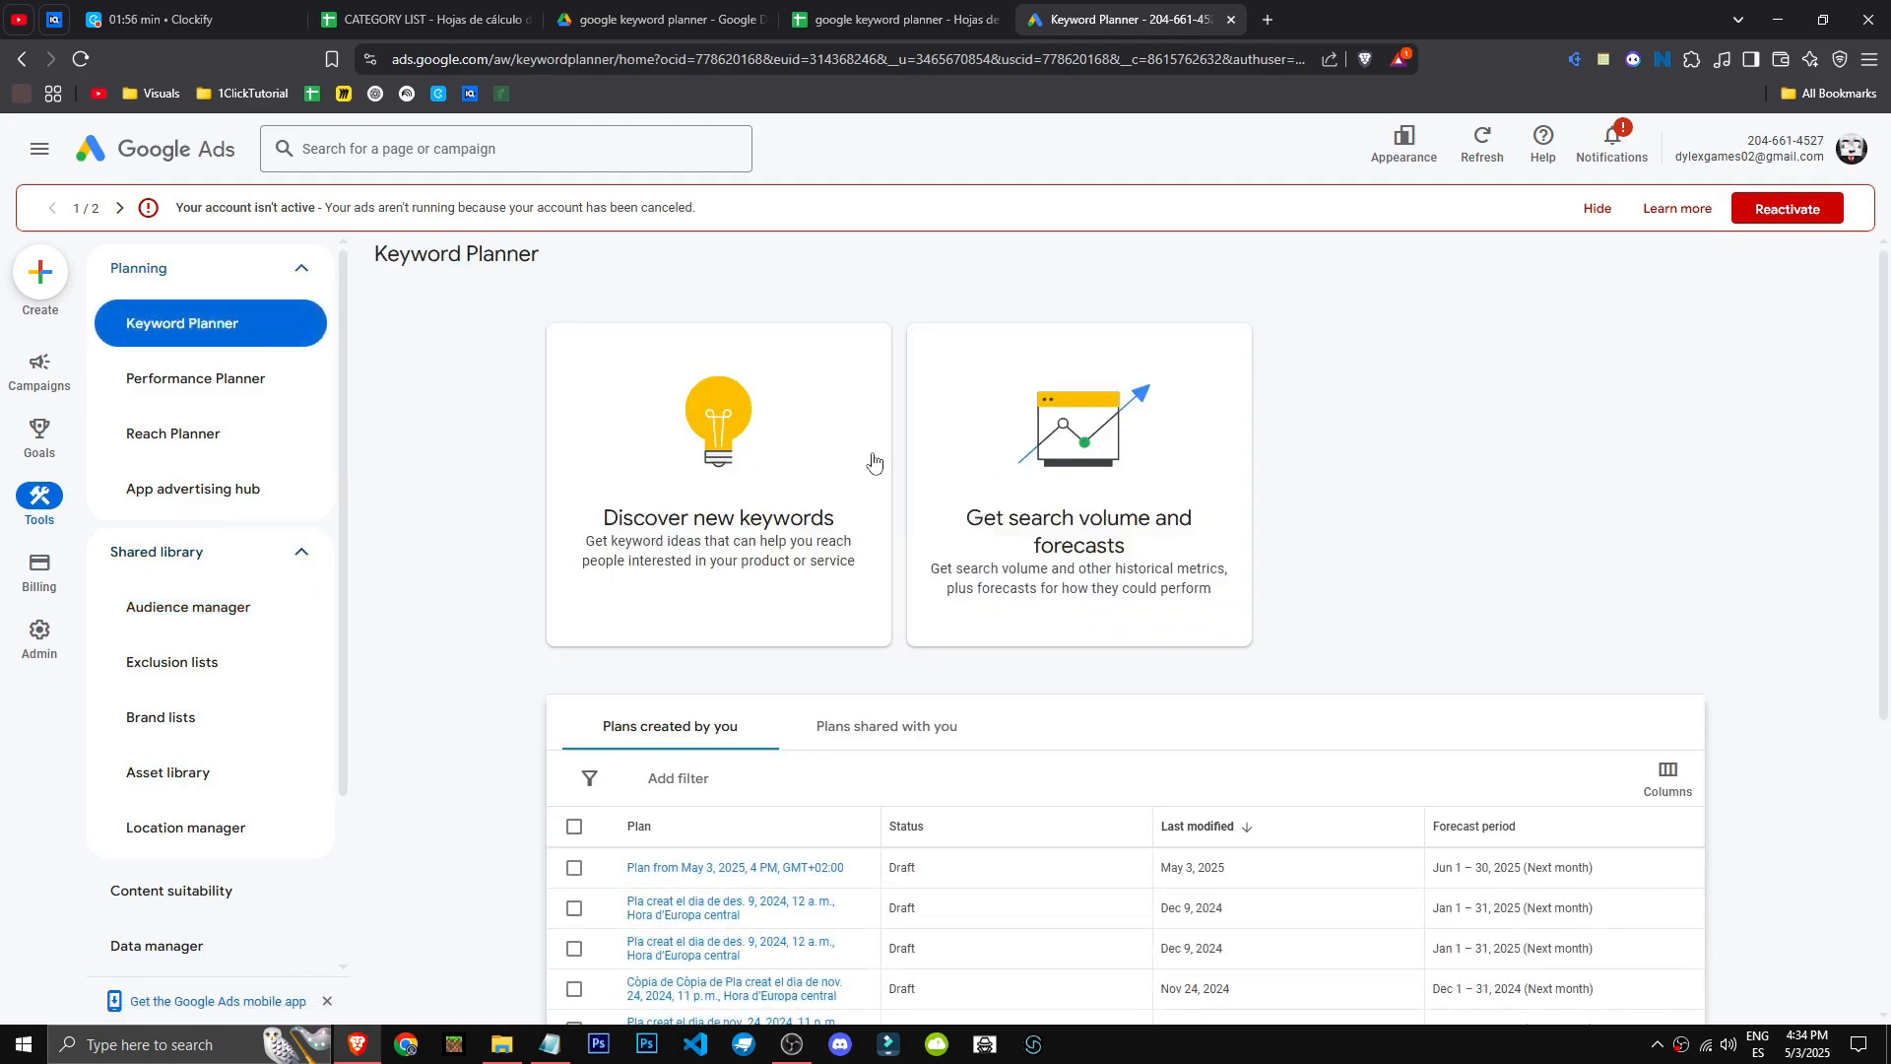
scroll(424, 926, "down", 4)
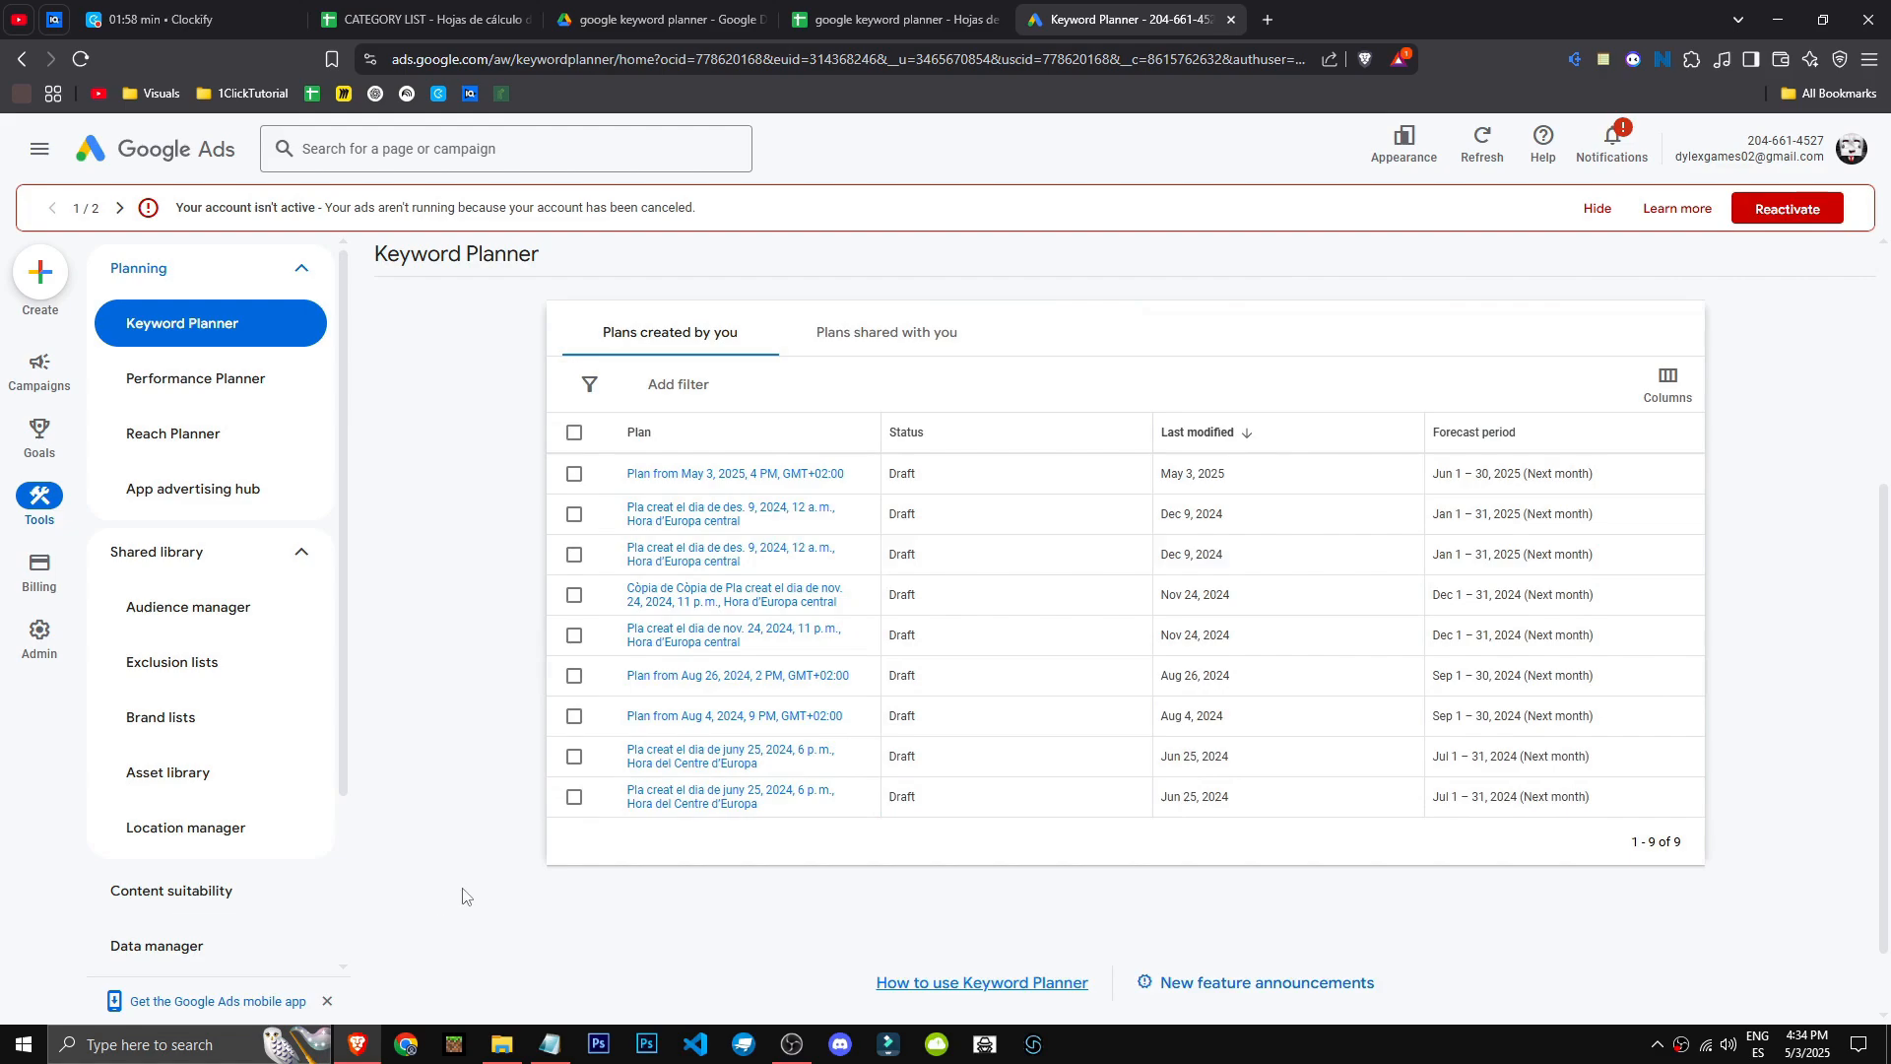
scroll(493, 898, "up", 4)
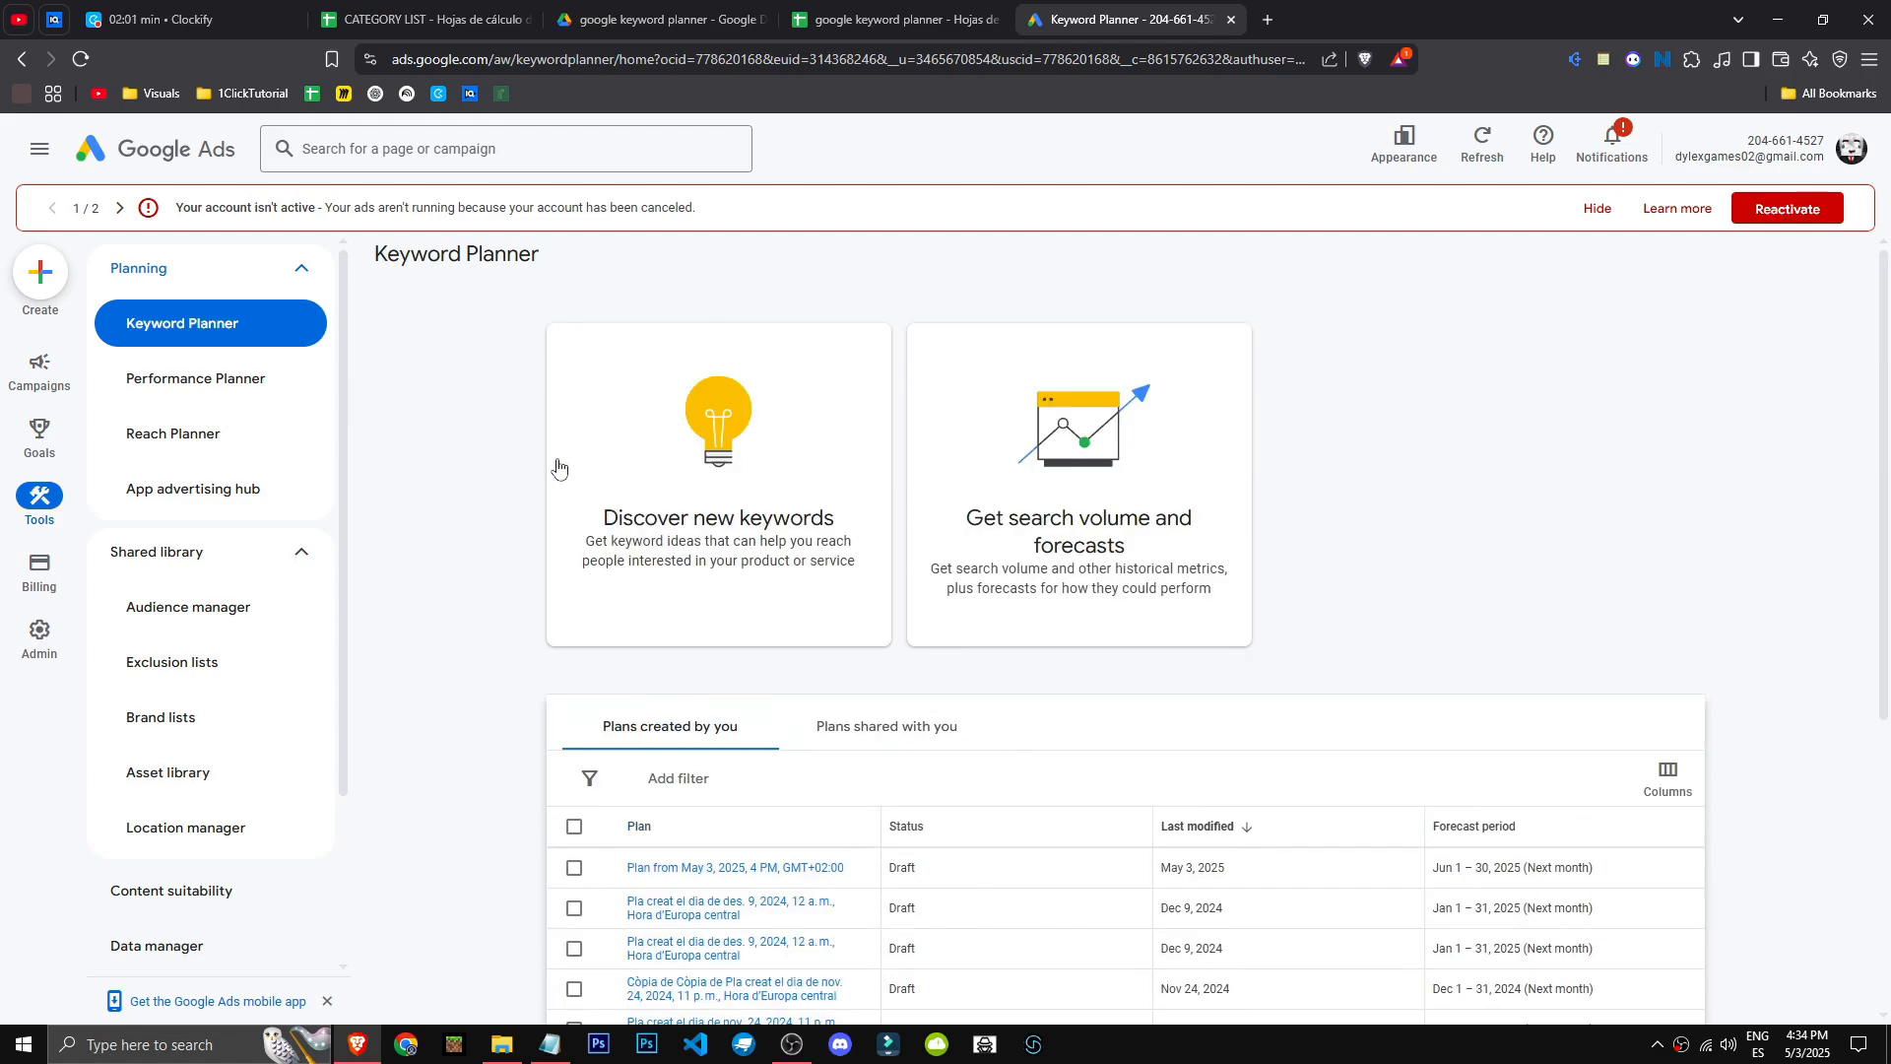
left_click(786, 601)
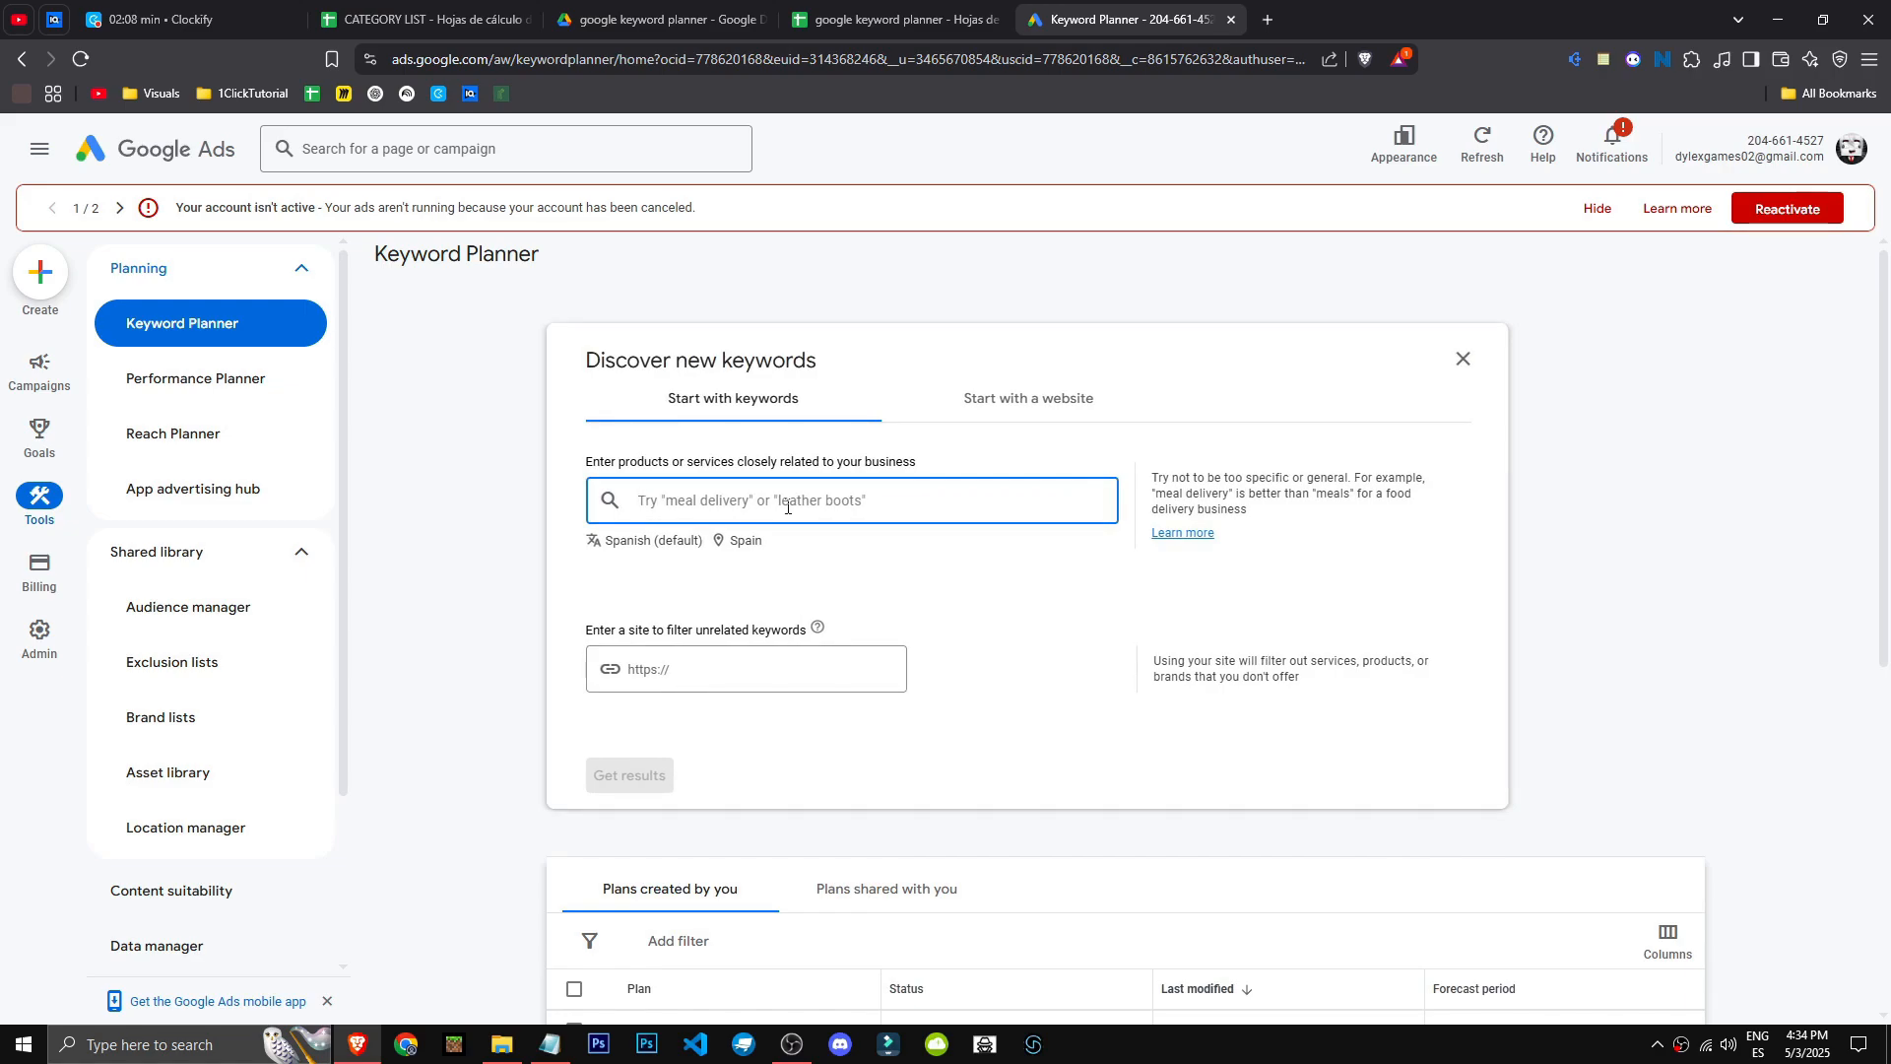
type("n8n")
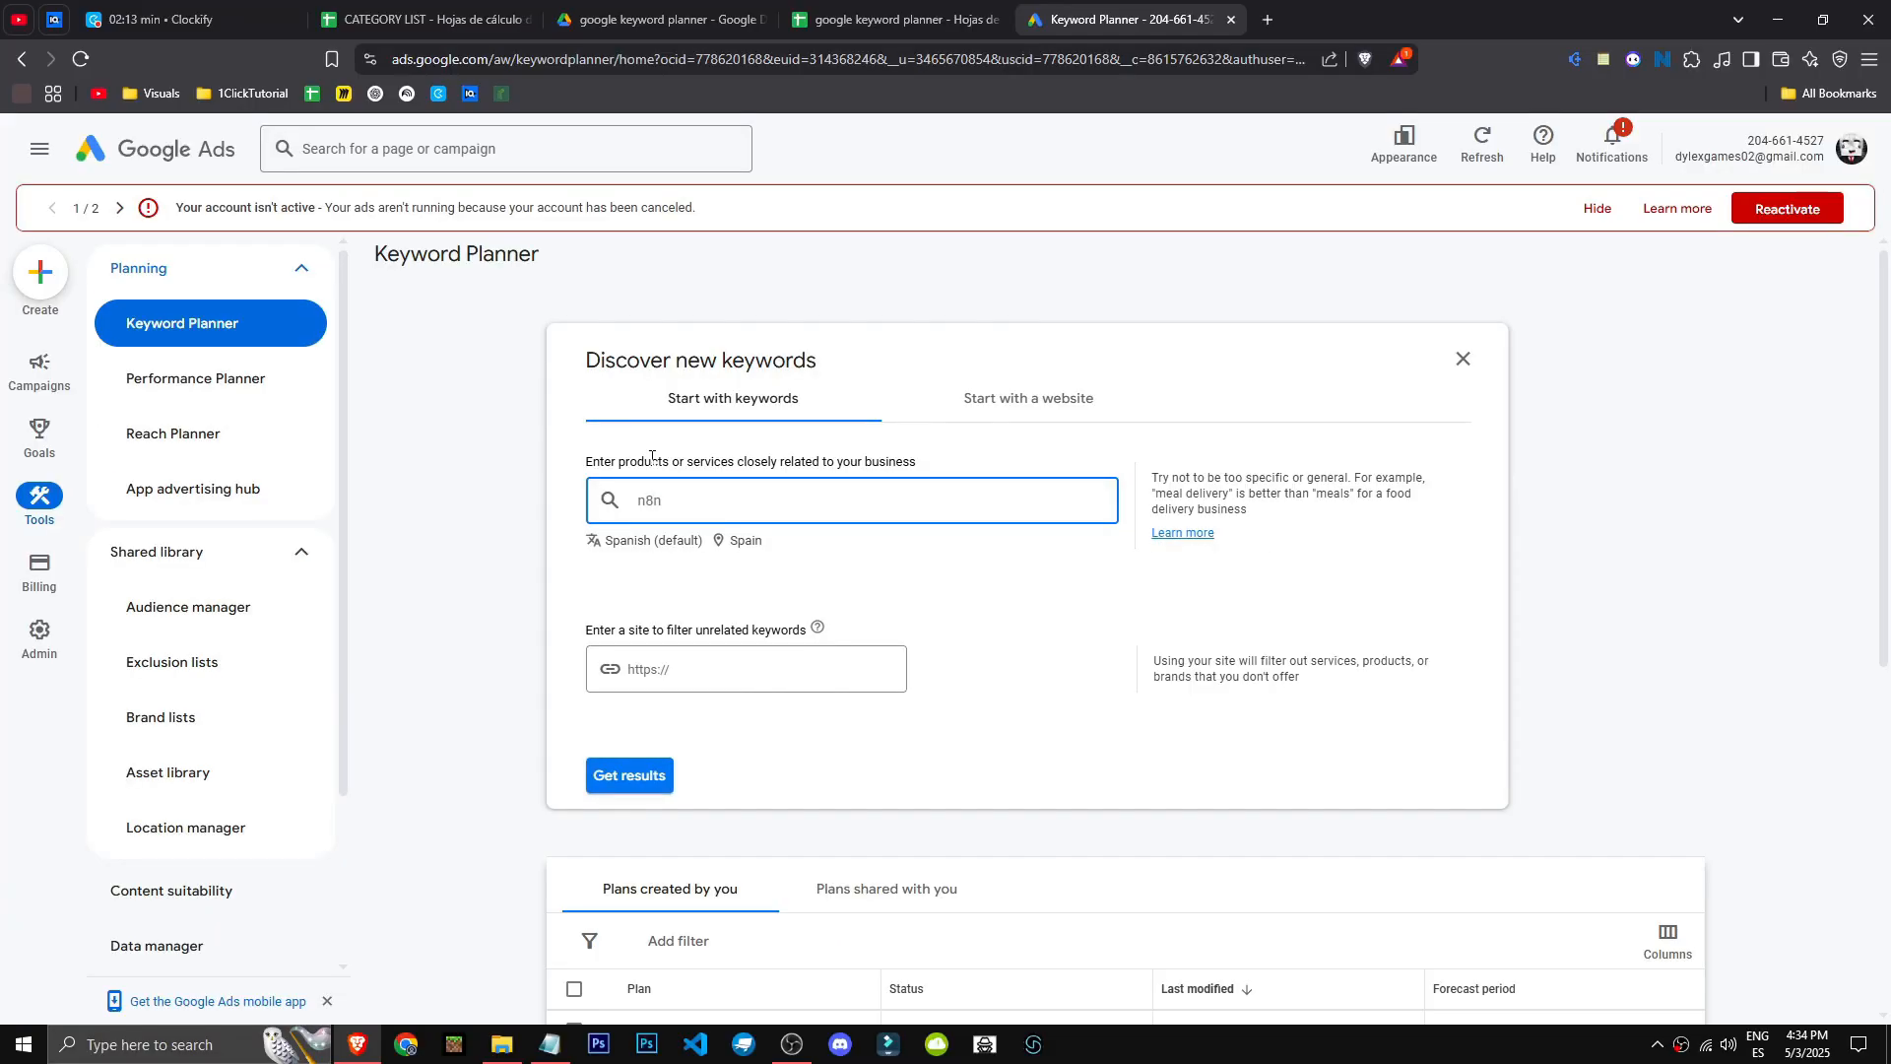
key("Return")
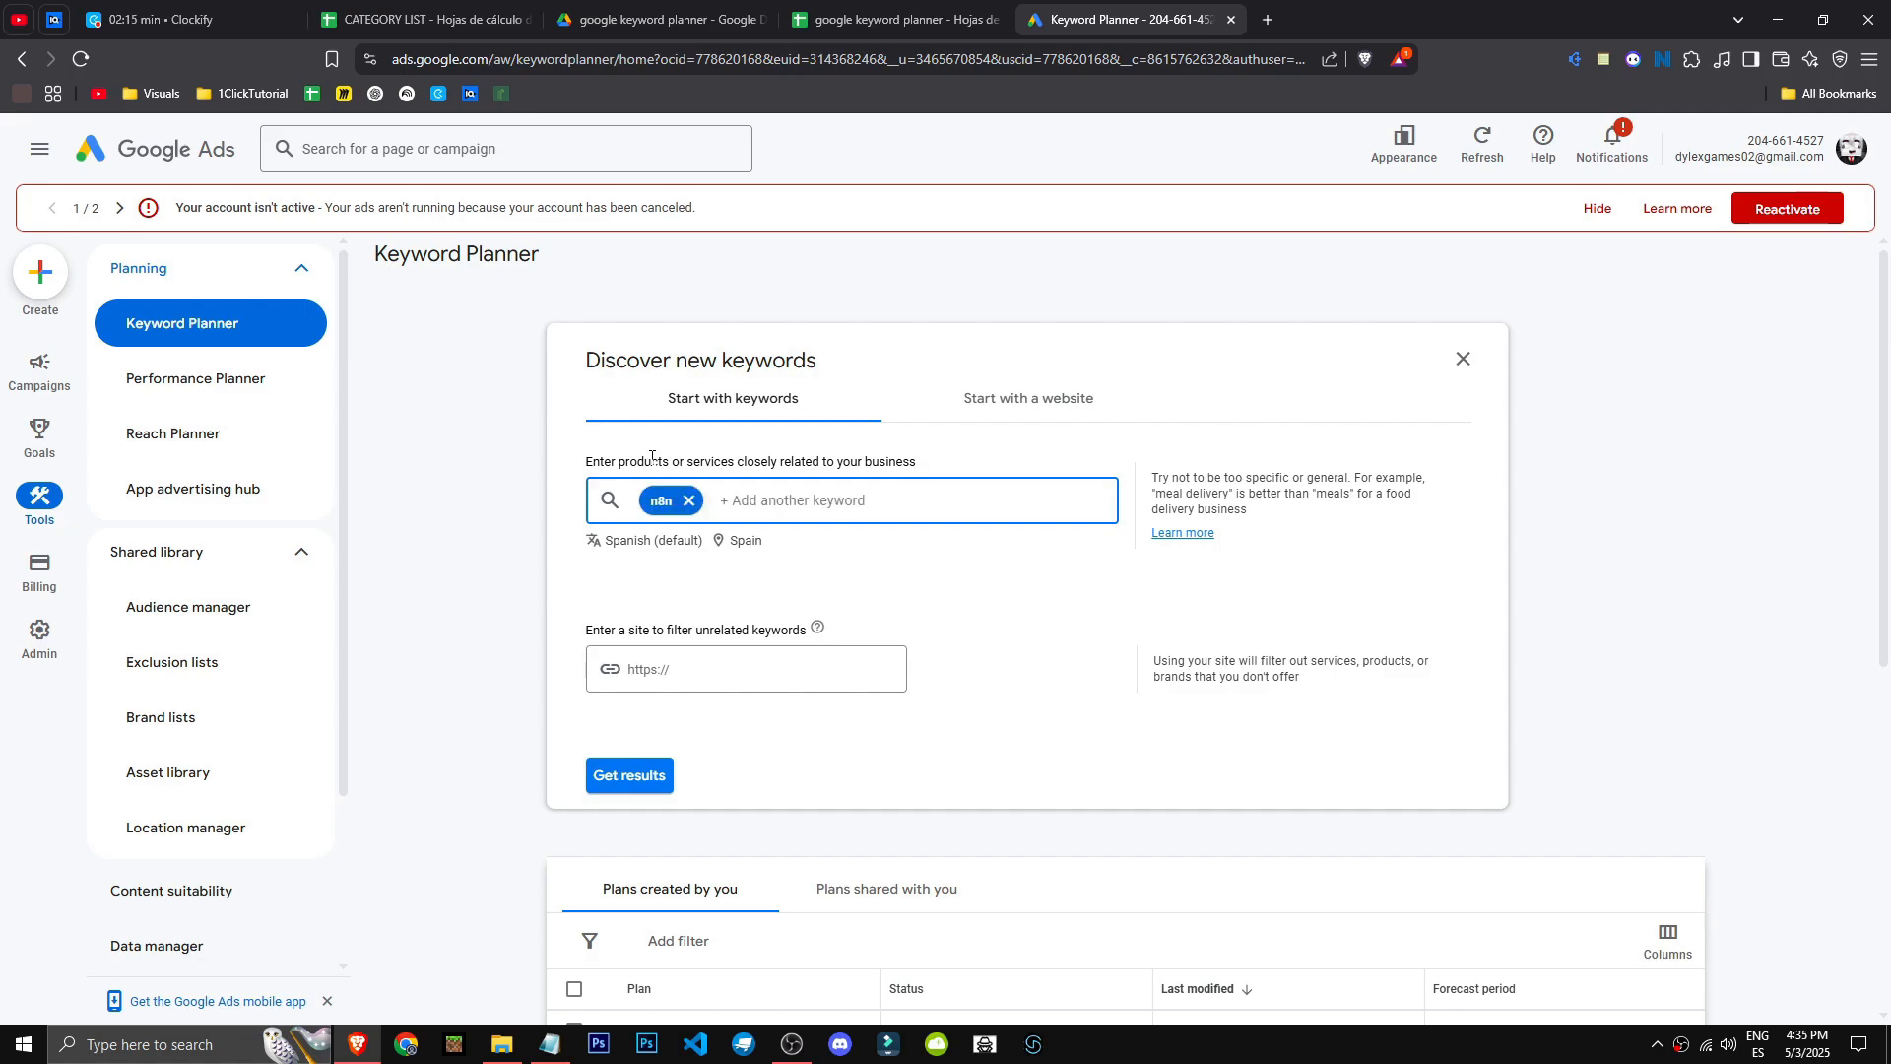
Try adding make and zapier as further seed keywords, and remove everything except n8n
type("make")
key("Return")
type("za")
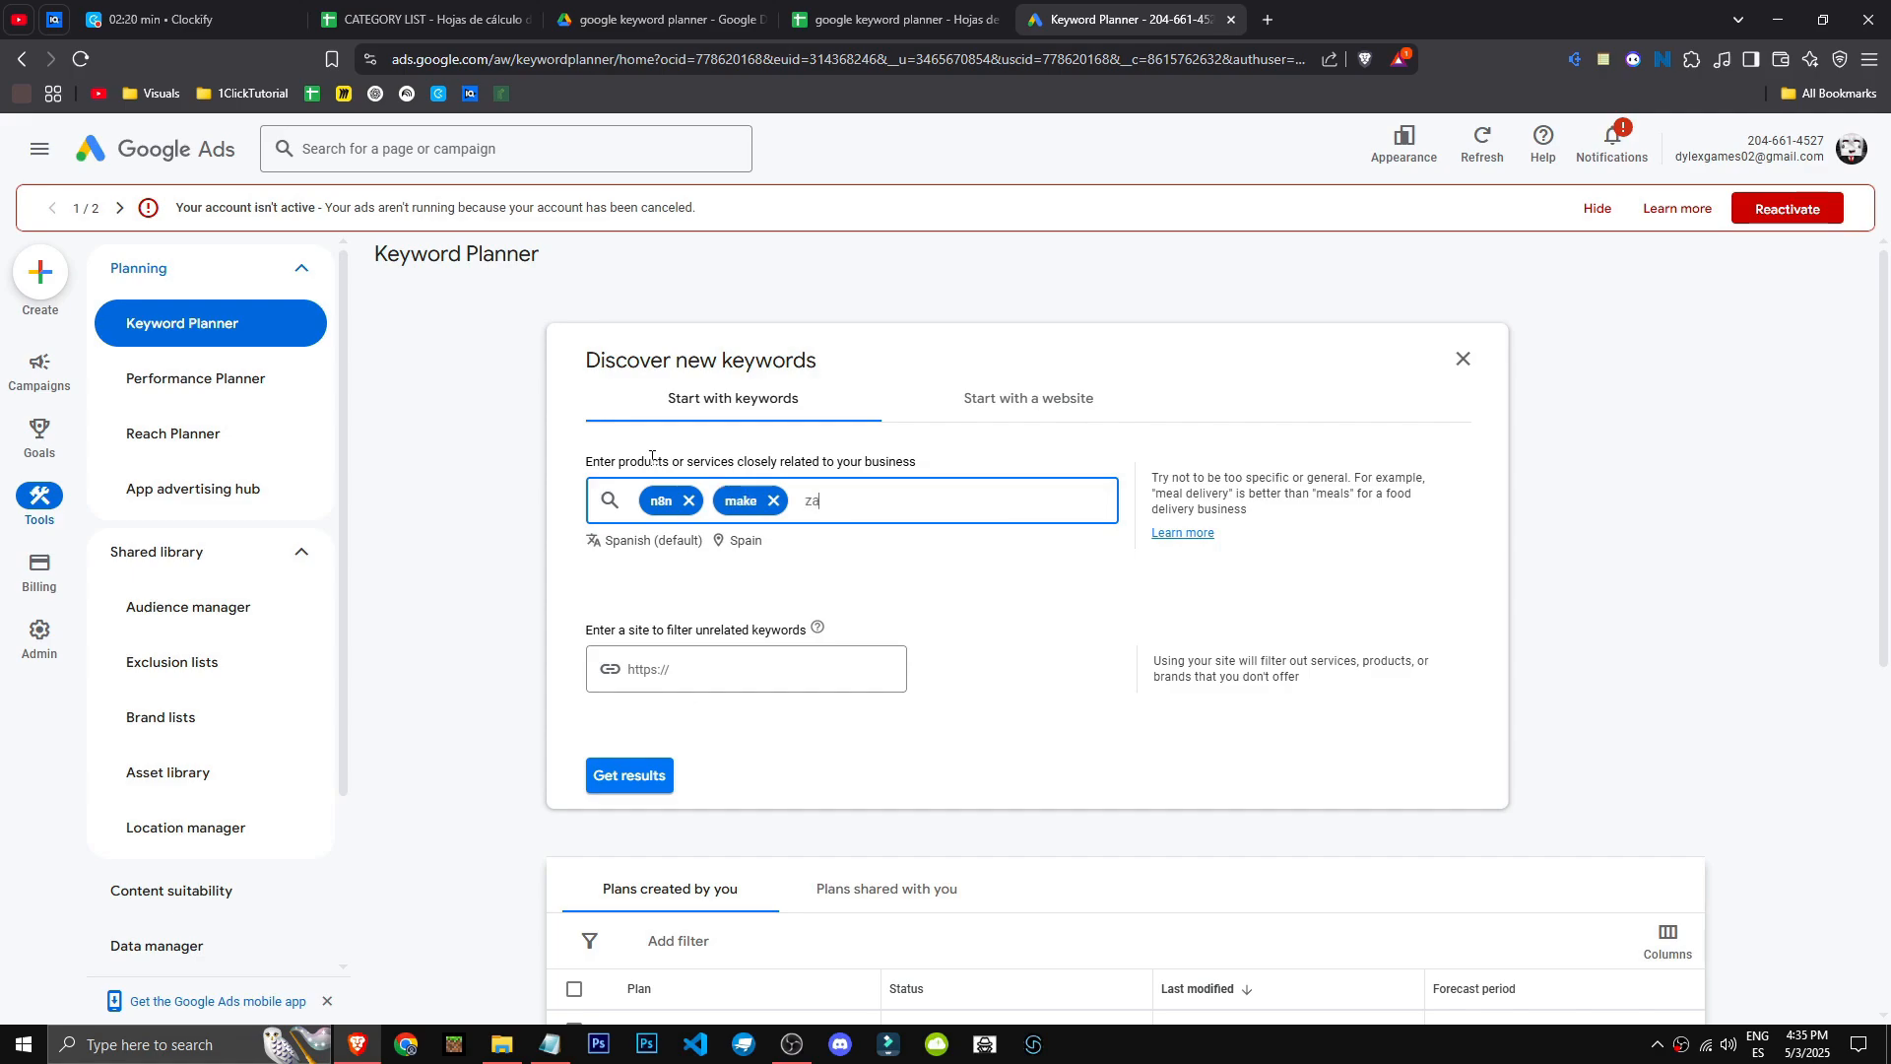
type("pier")
key("Return")
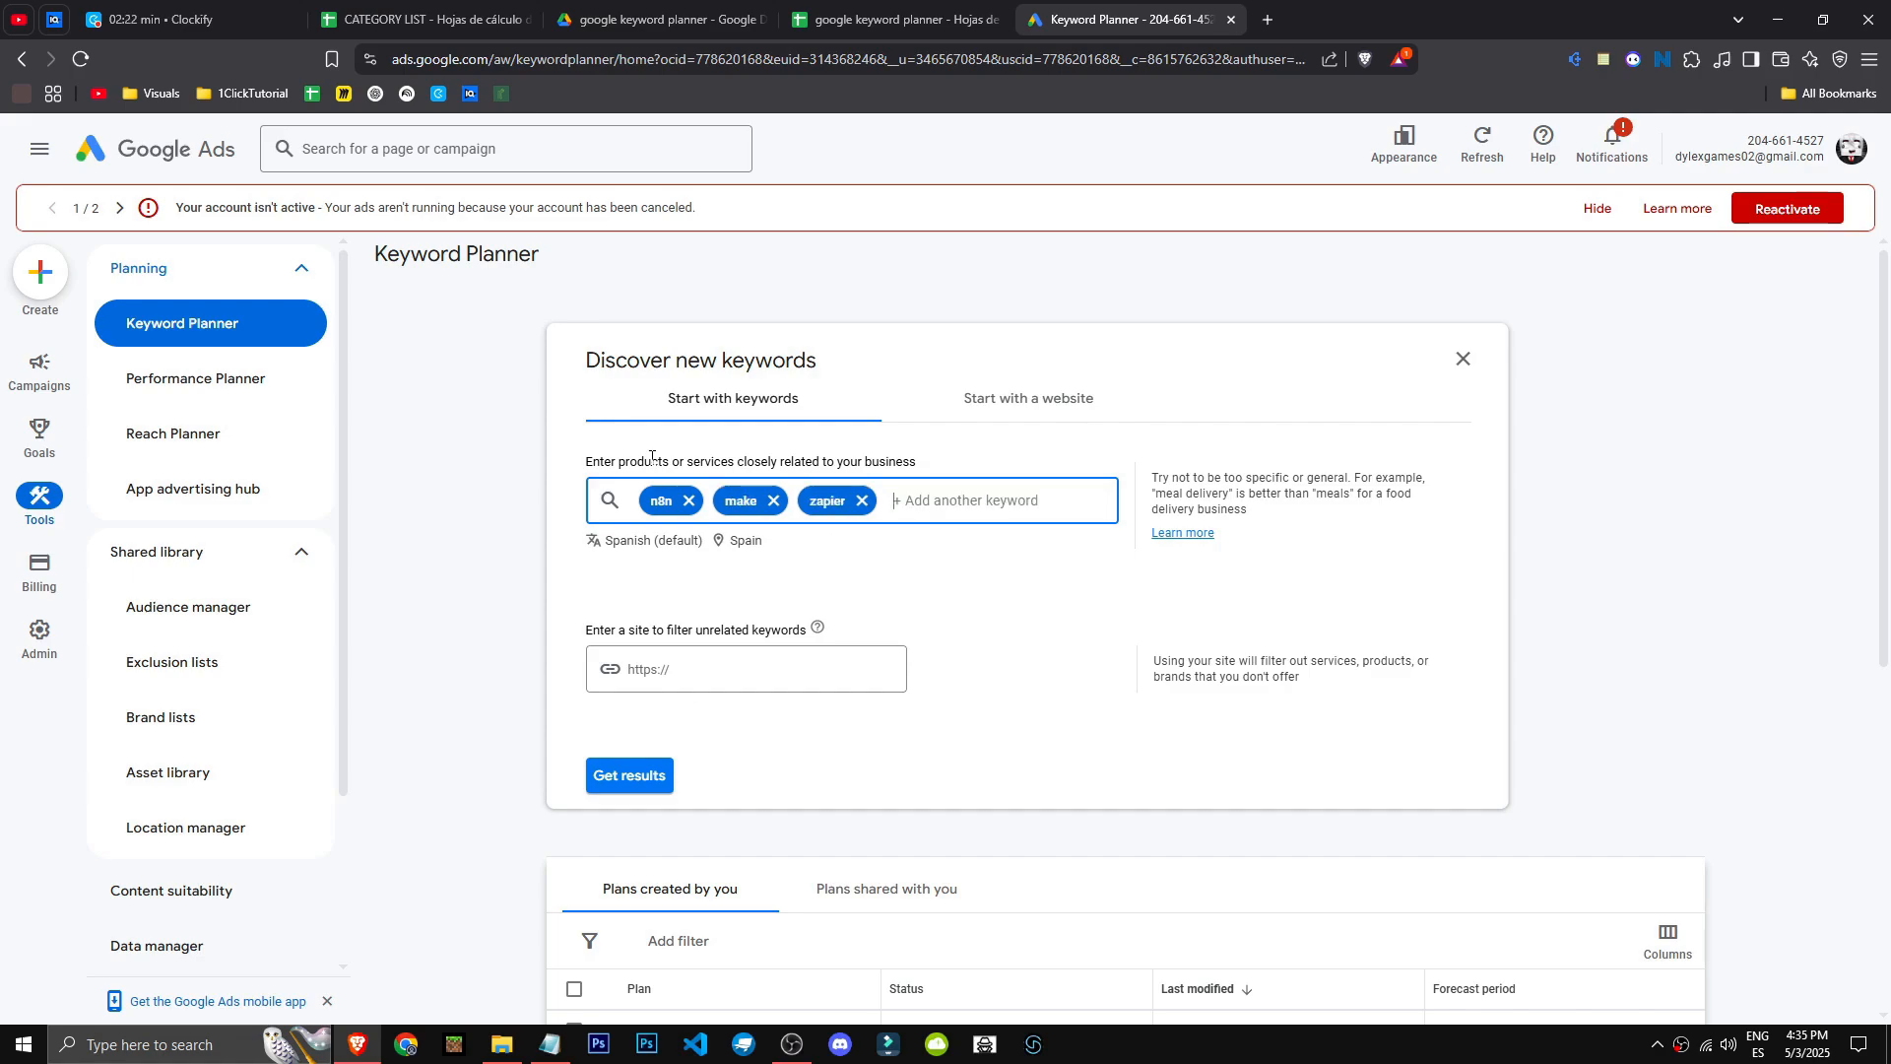
type("a,")
key("Return")
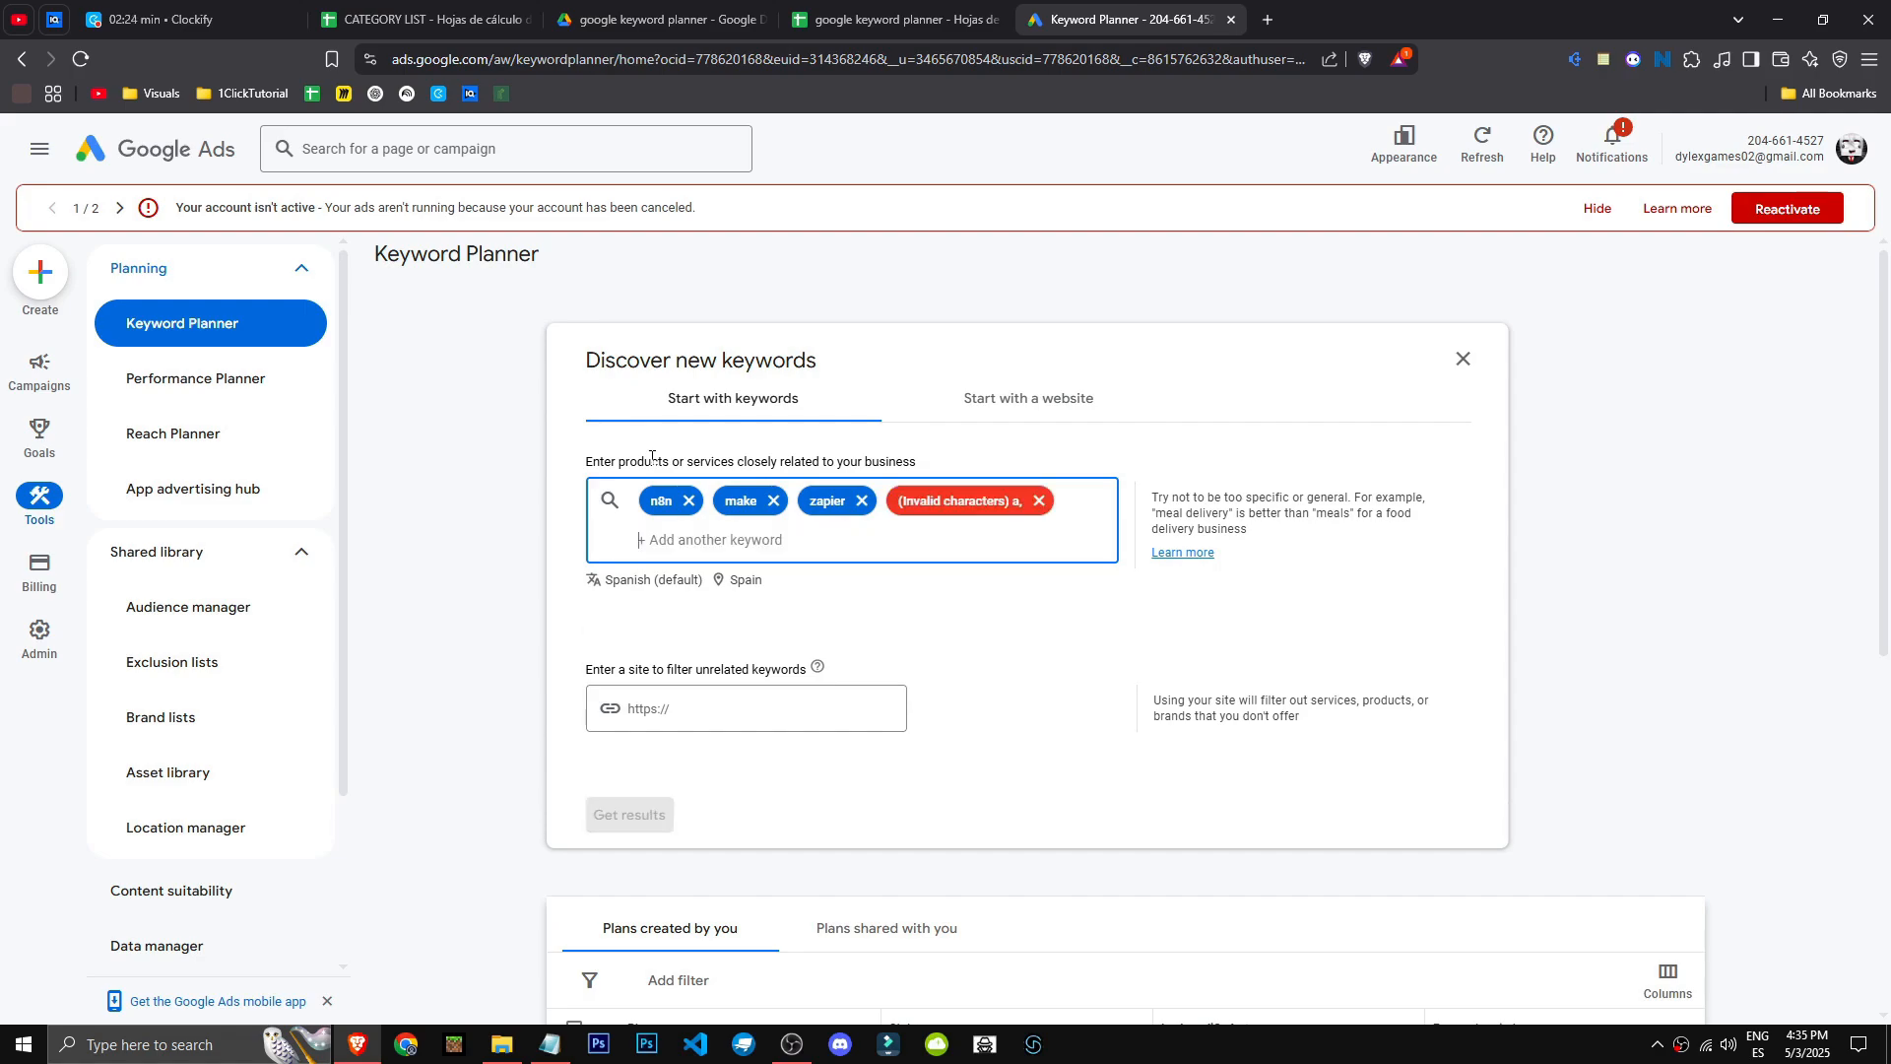
key("BackSpace")
key("BackSpace")
key("BackSpace")
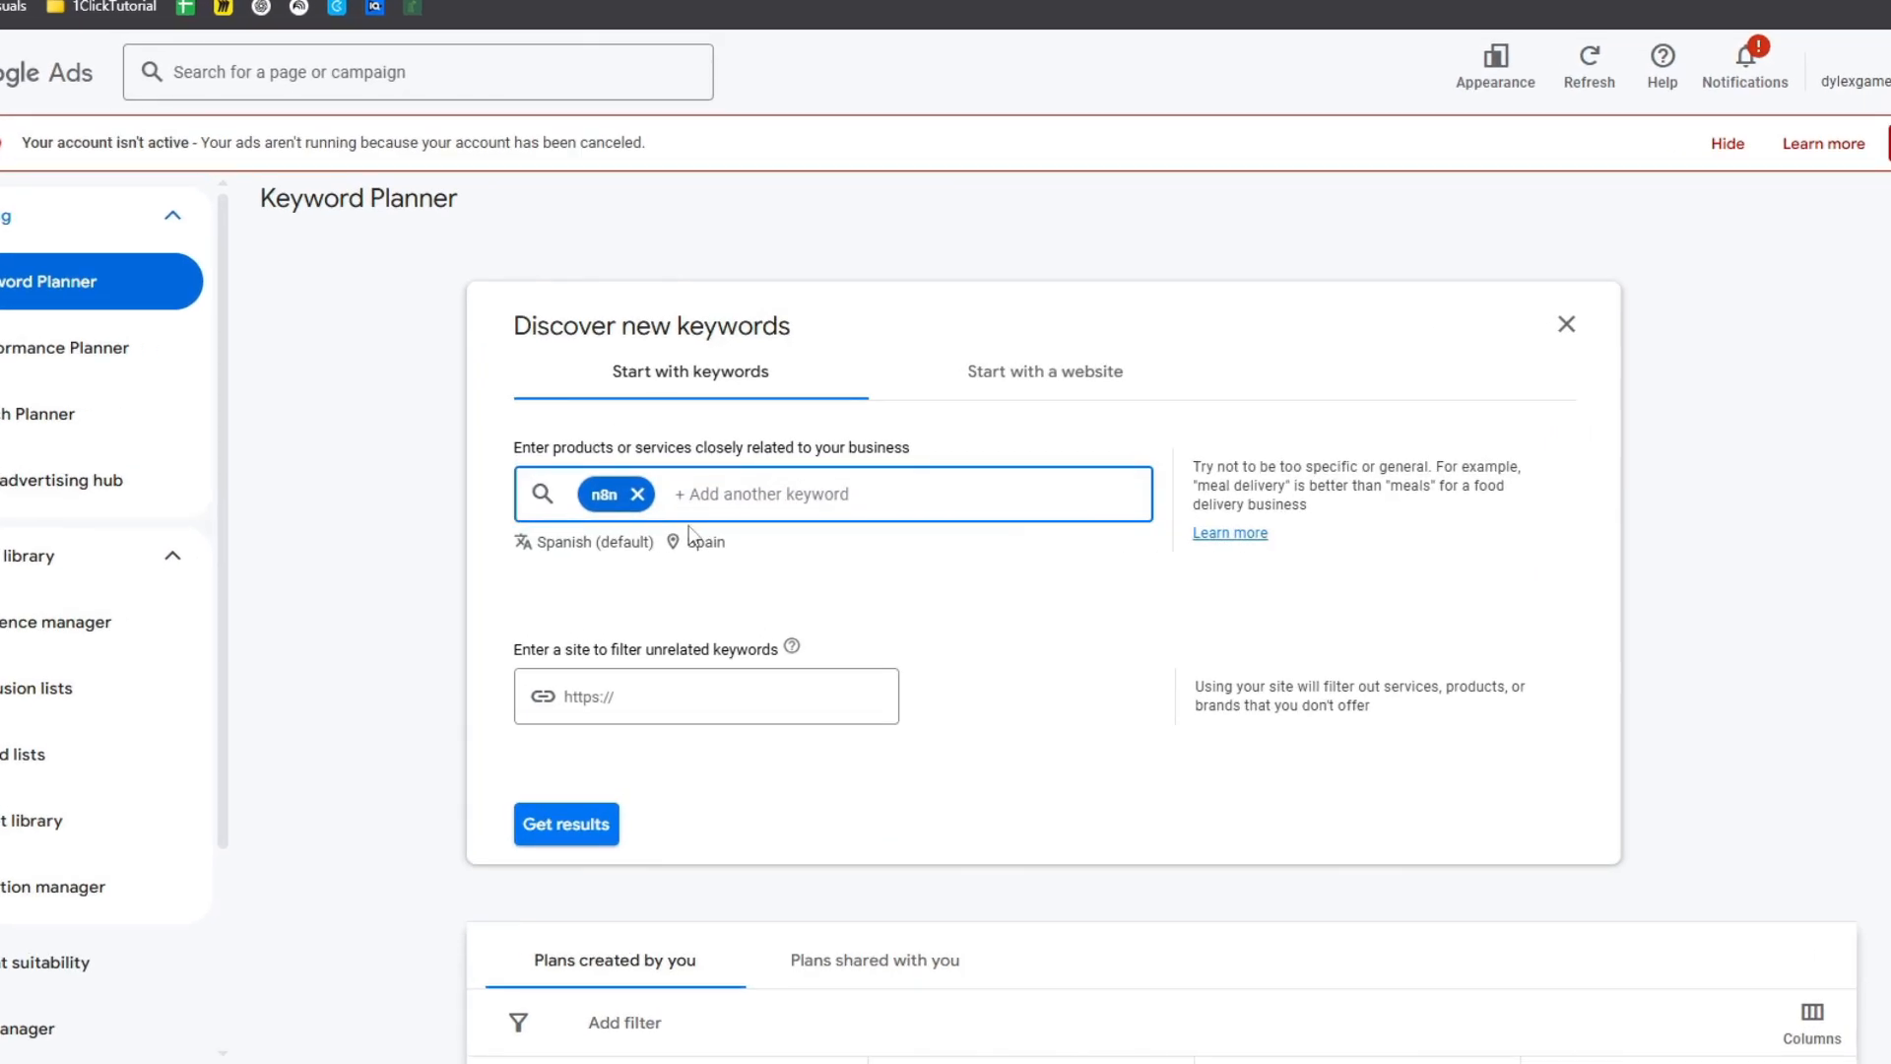
Set the keyword discovery language to English
left_click(560, 544)
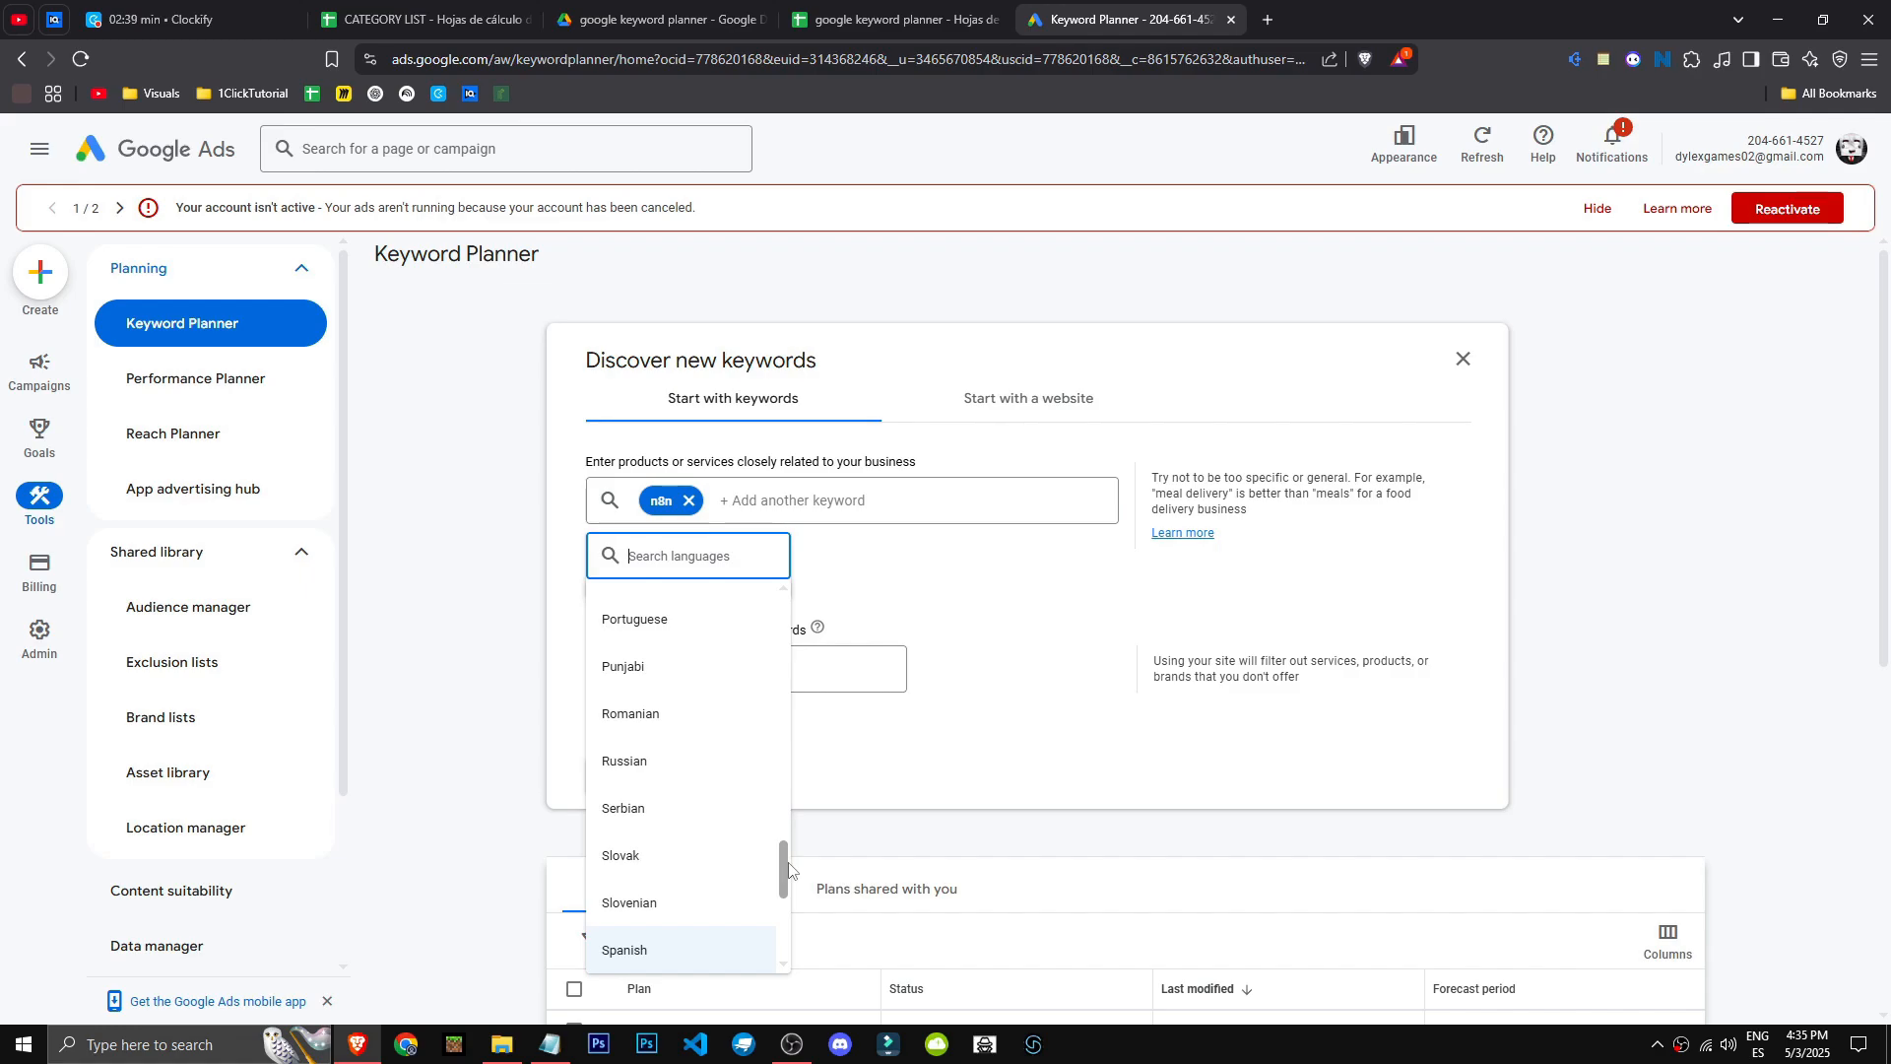
type("ing")
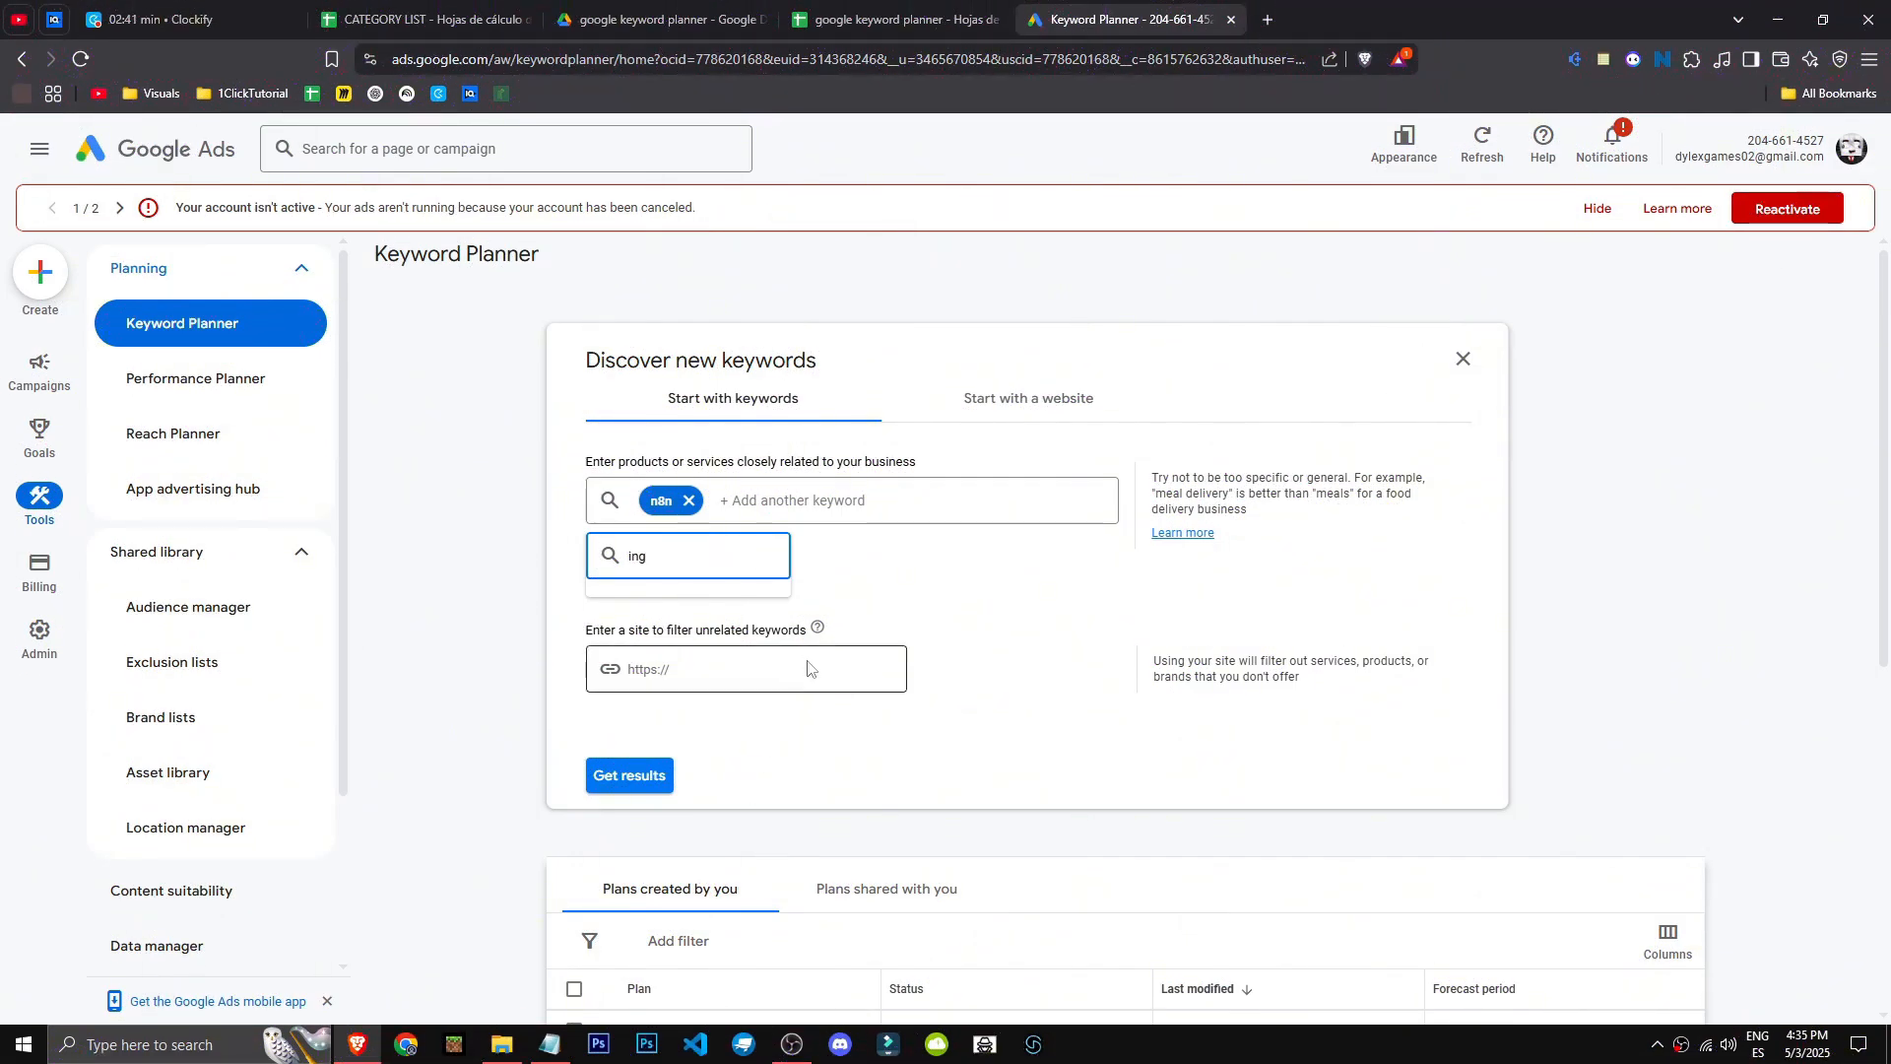
type("engl")
key("Return")
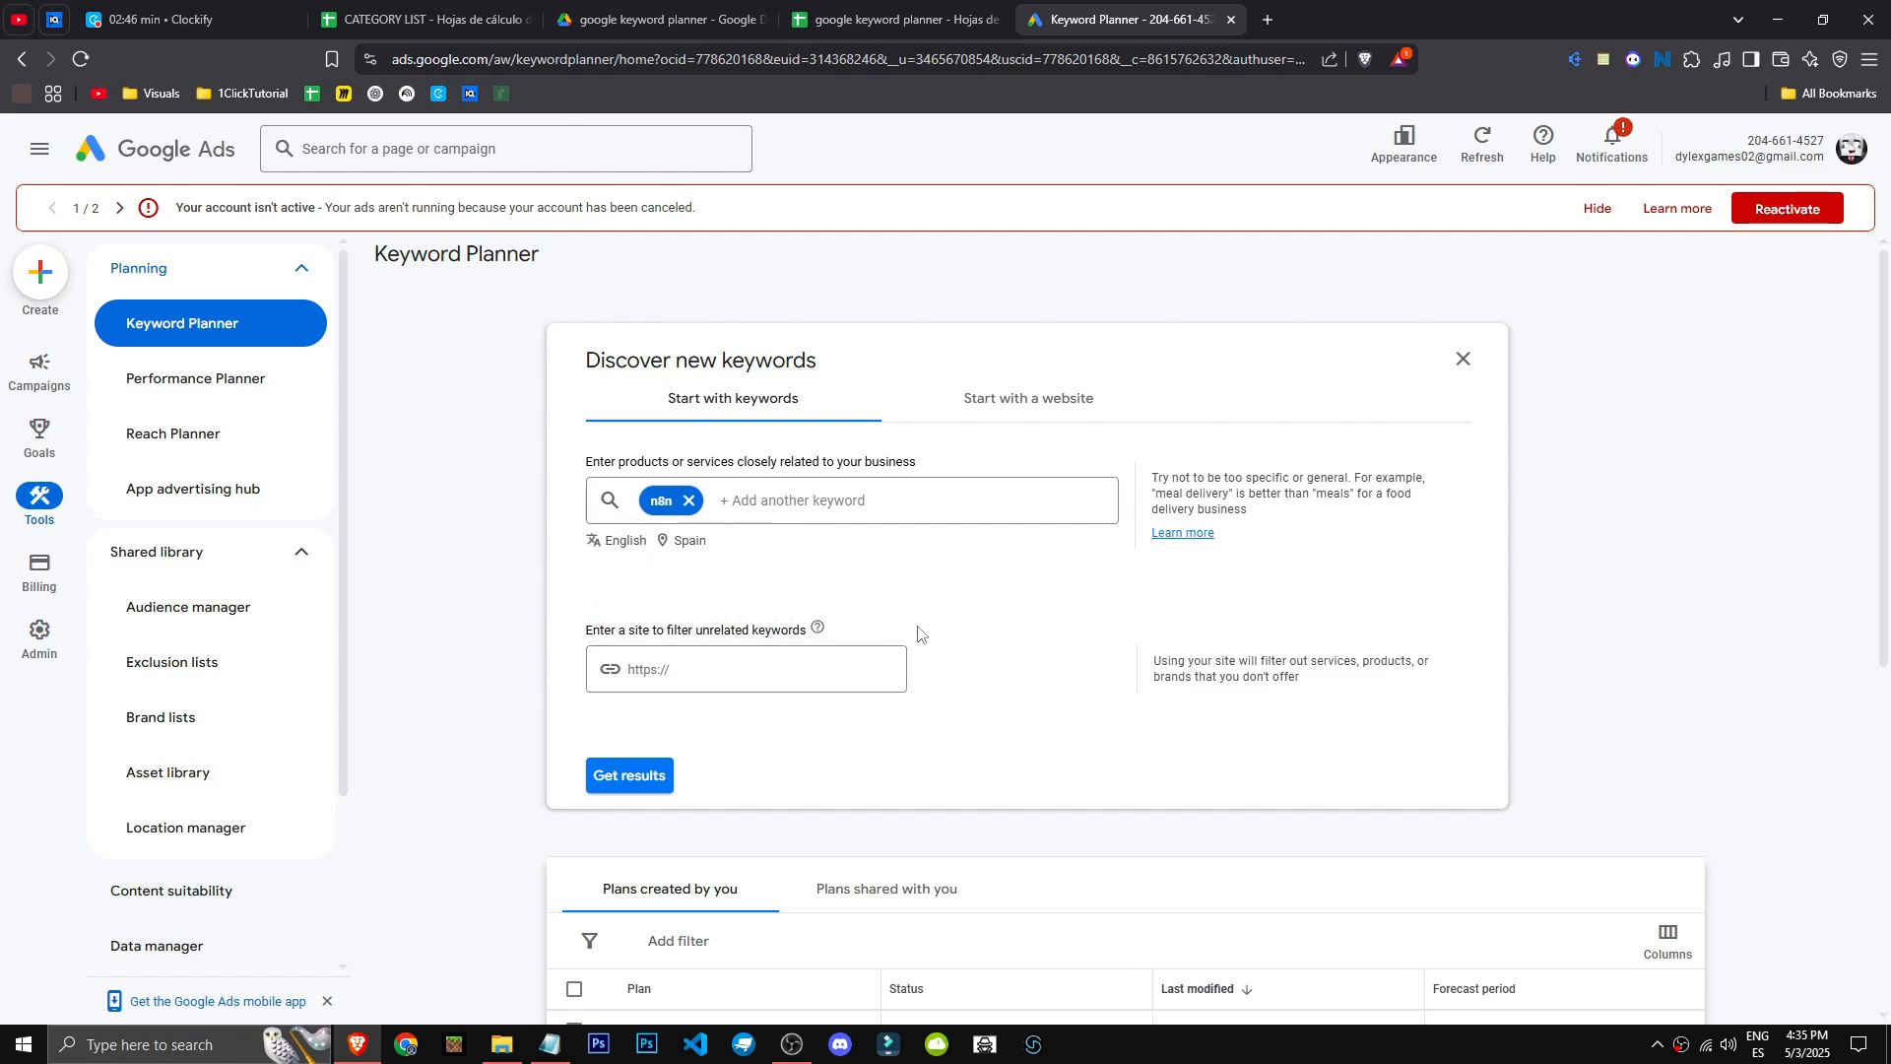
Remove Spain from the targeted locations so the keyword discovery covers all locations, and save the location settings
left_click(700, 550)
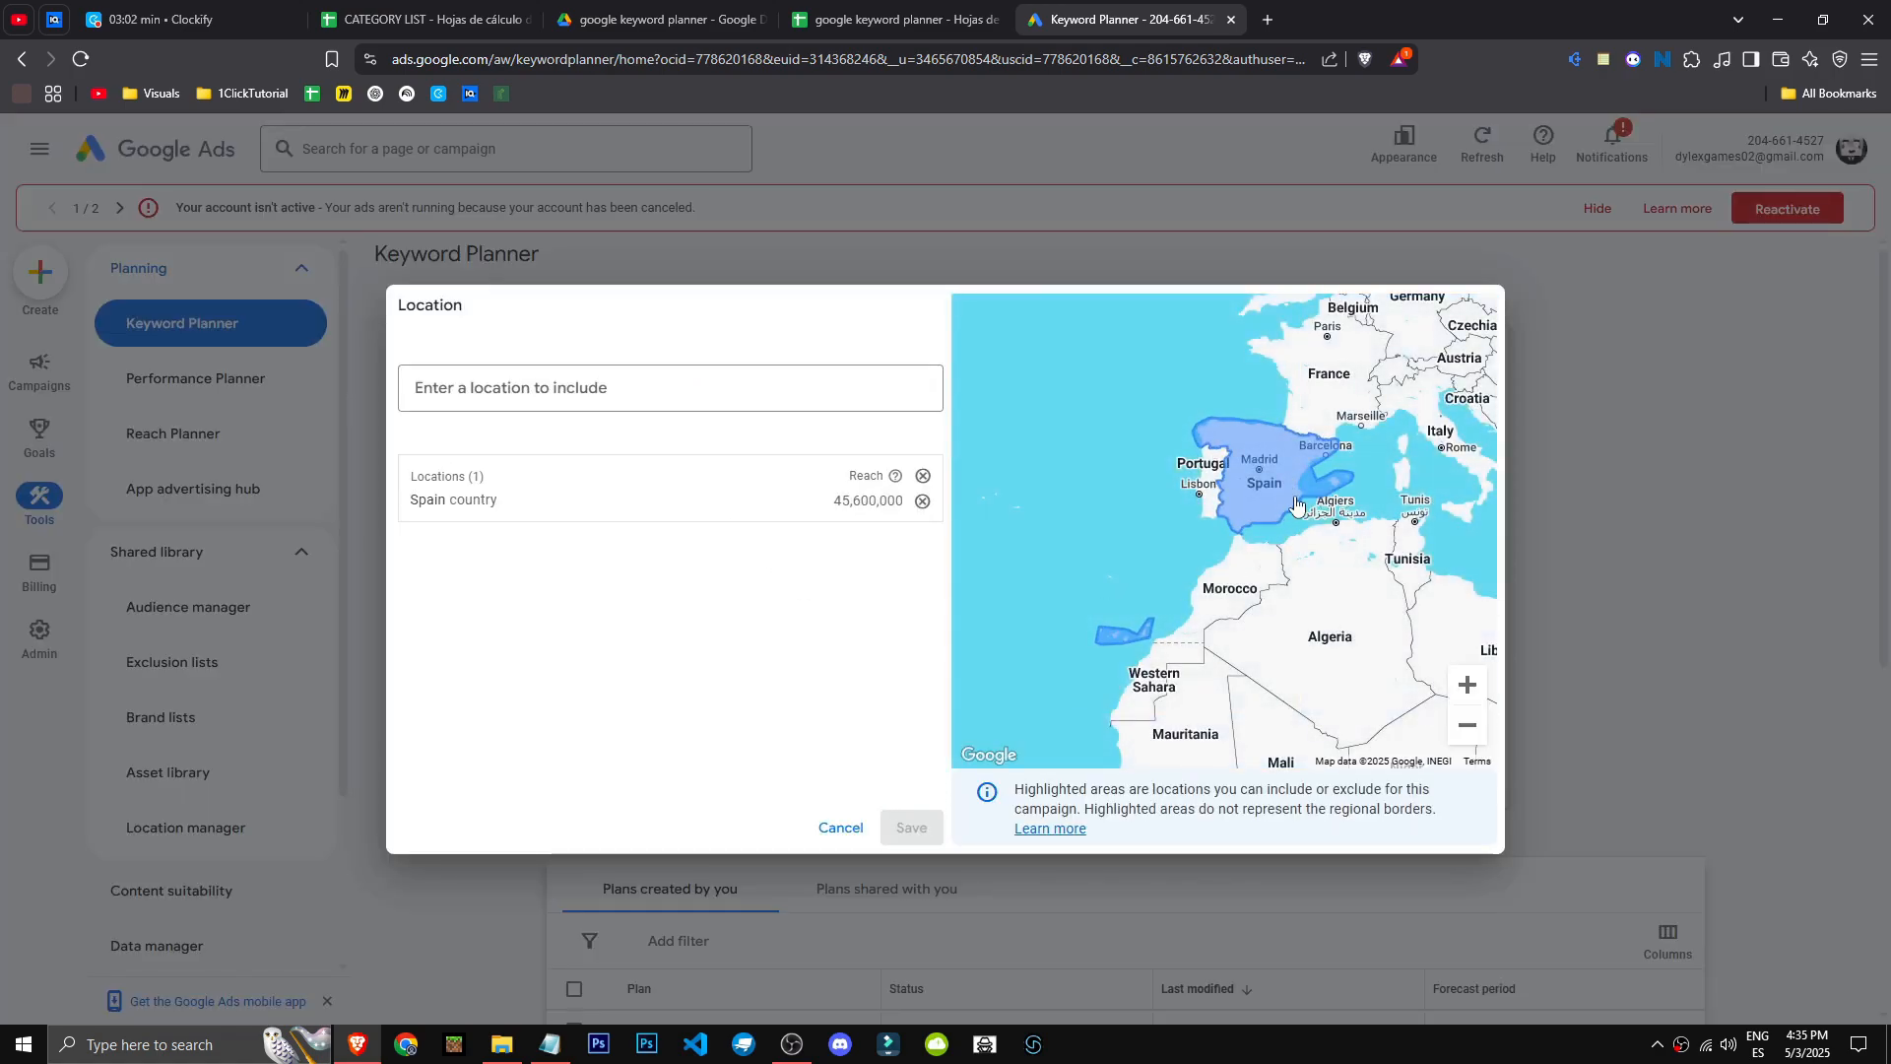
left_click(922, 501)
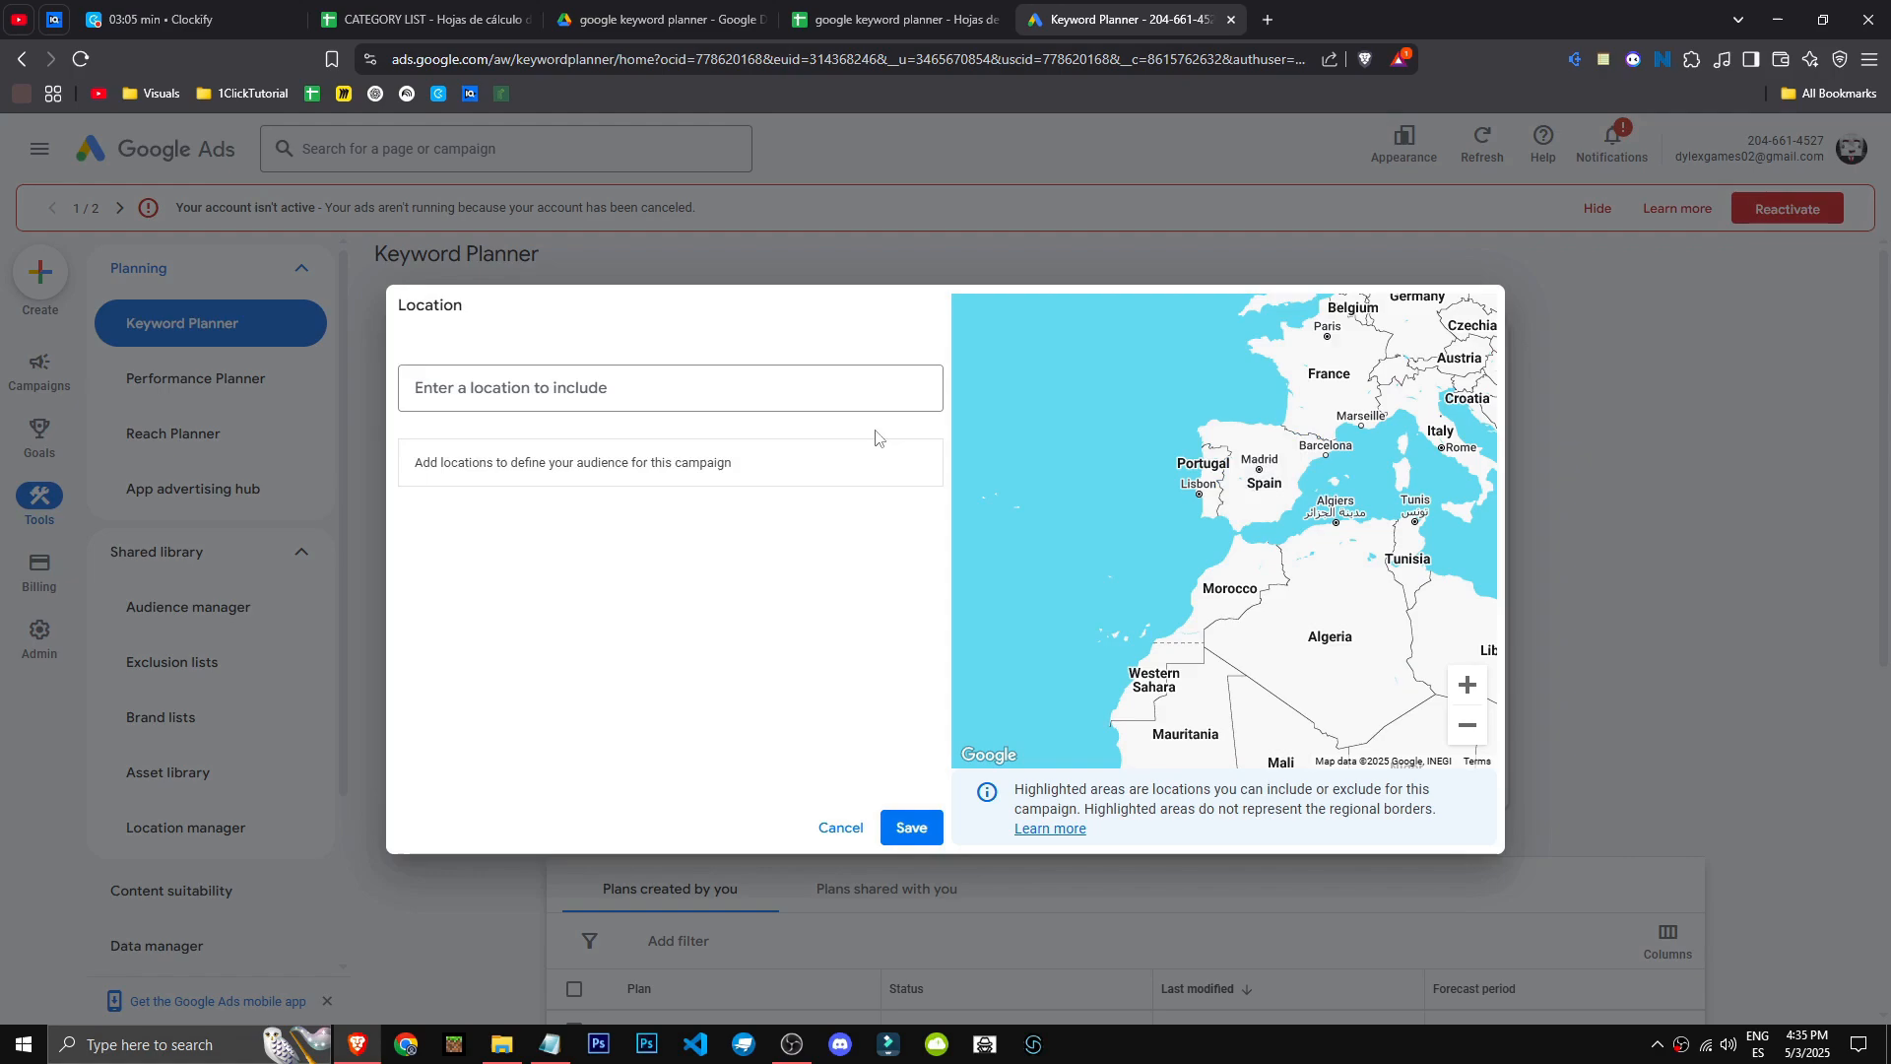
left_click(907, 839)
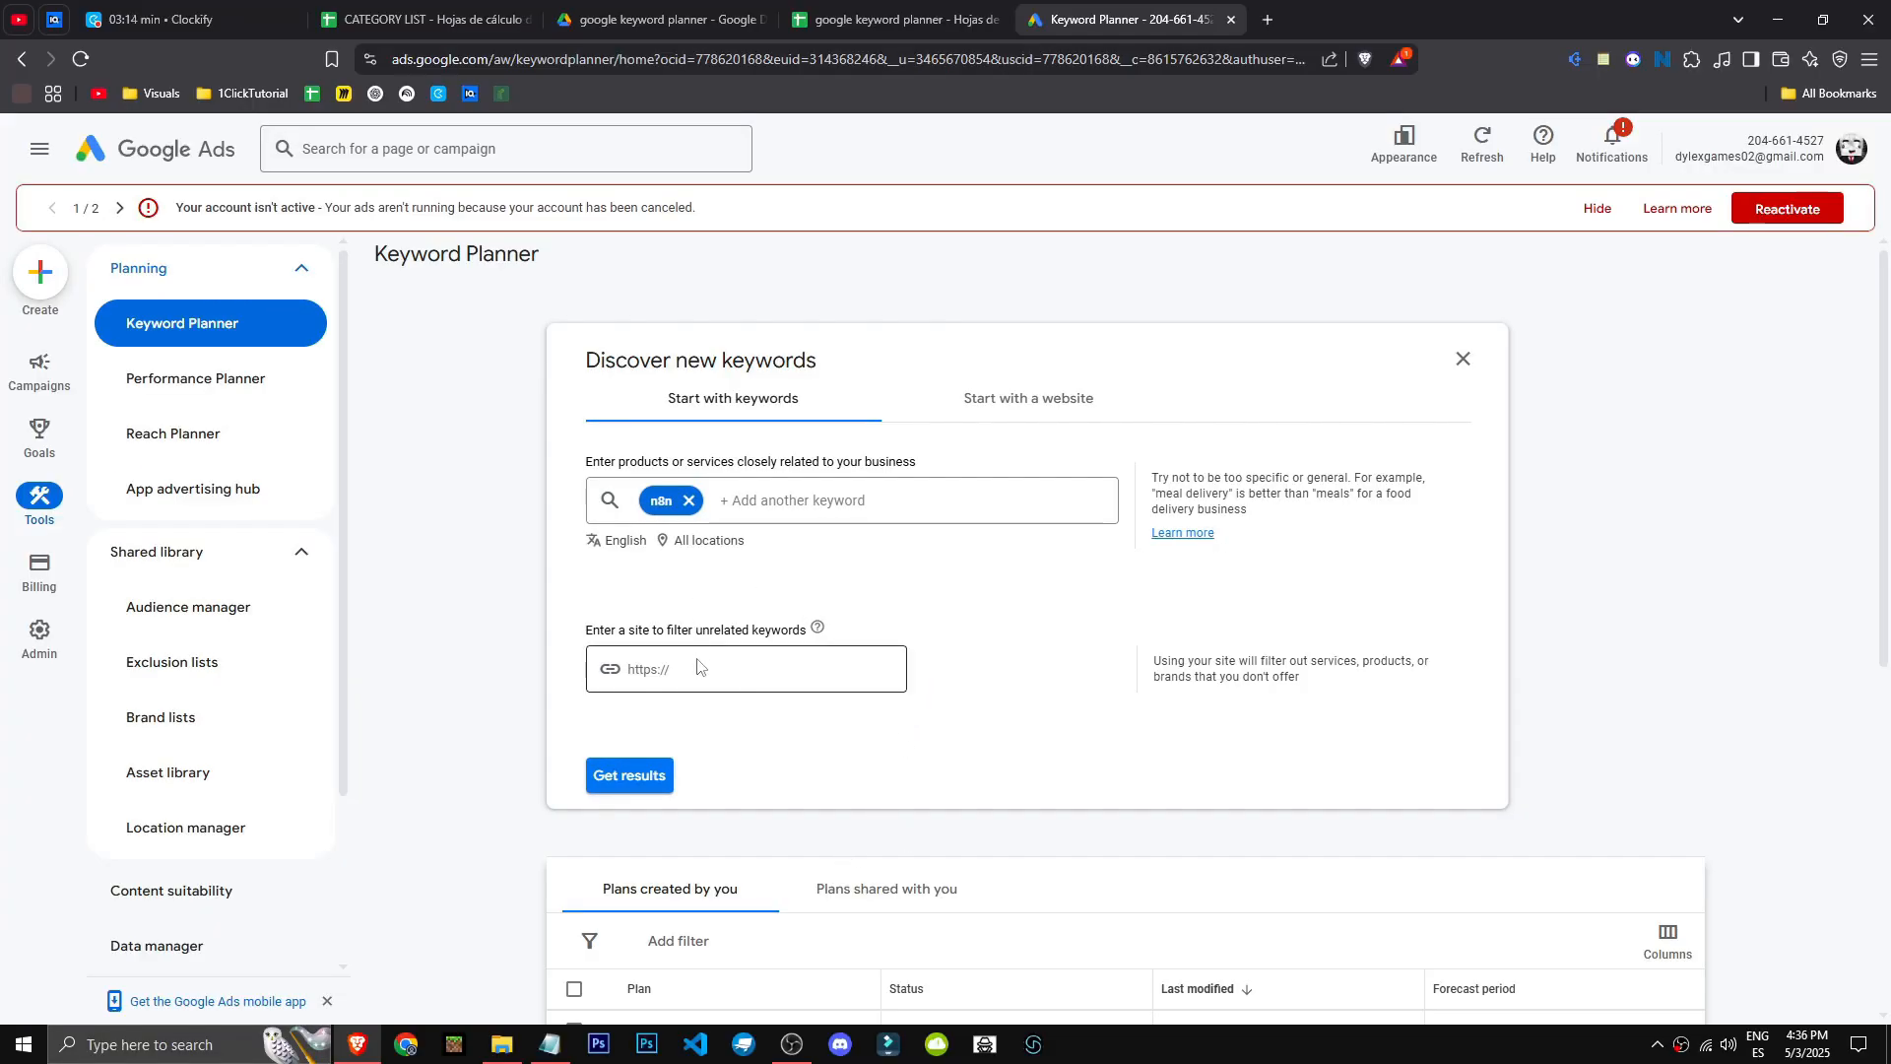
Generate the keyword ideas for n8n and collapse the keyword refinement and side navigation sections
left_click(654, 785)
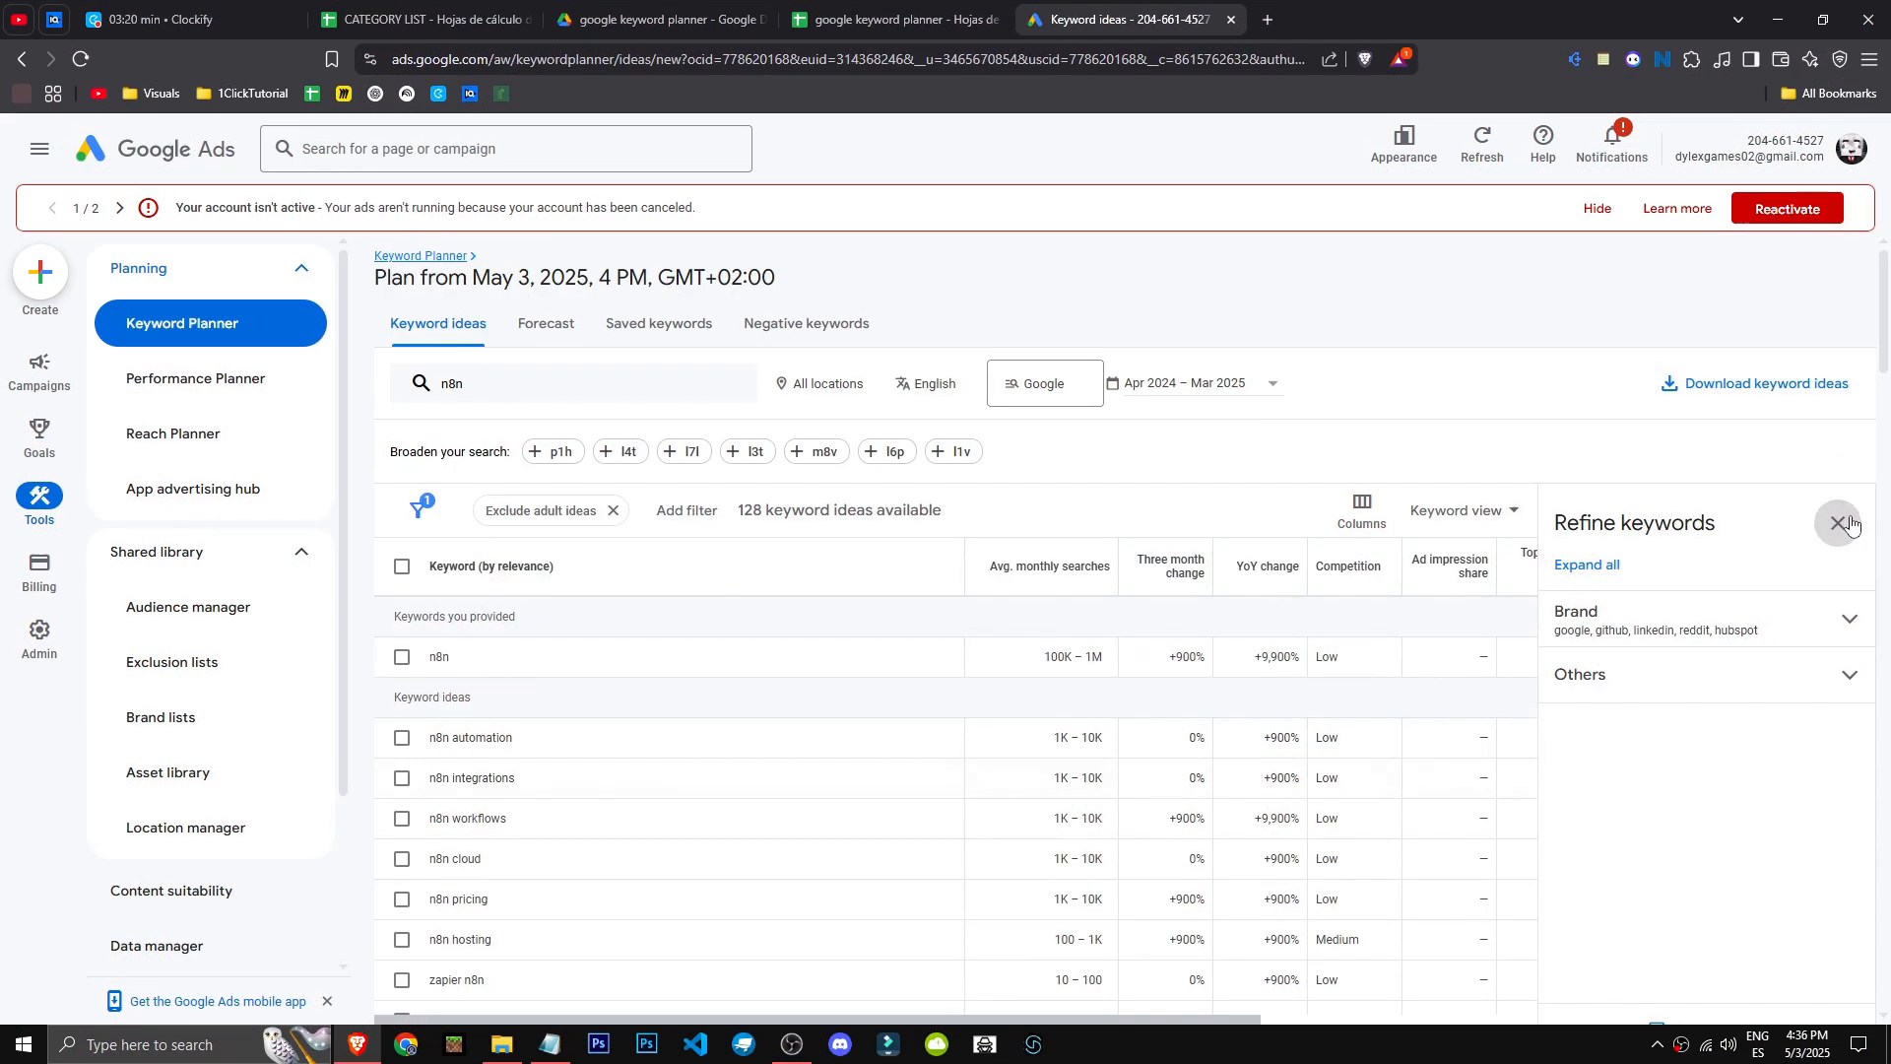
left_click(1838, 522)
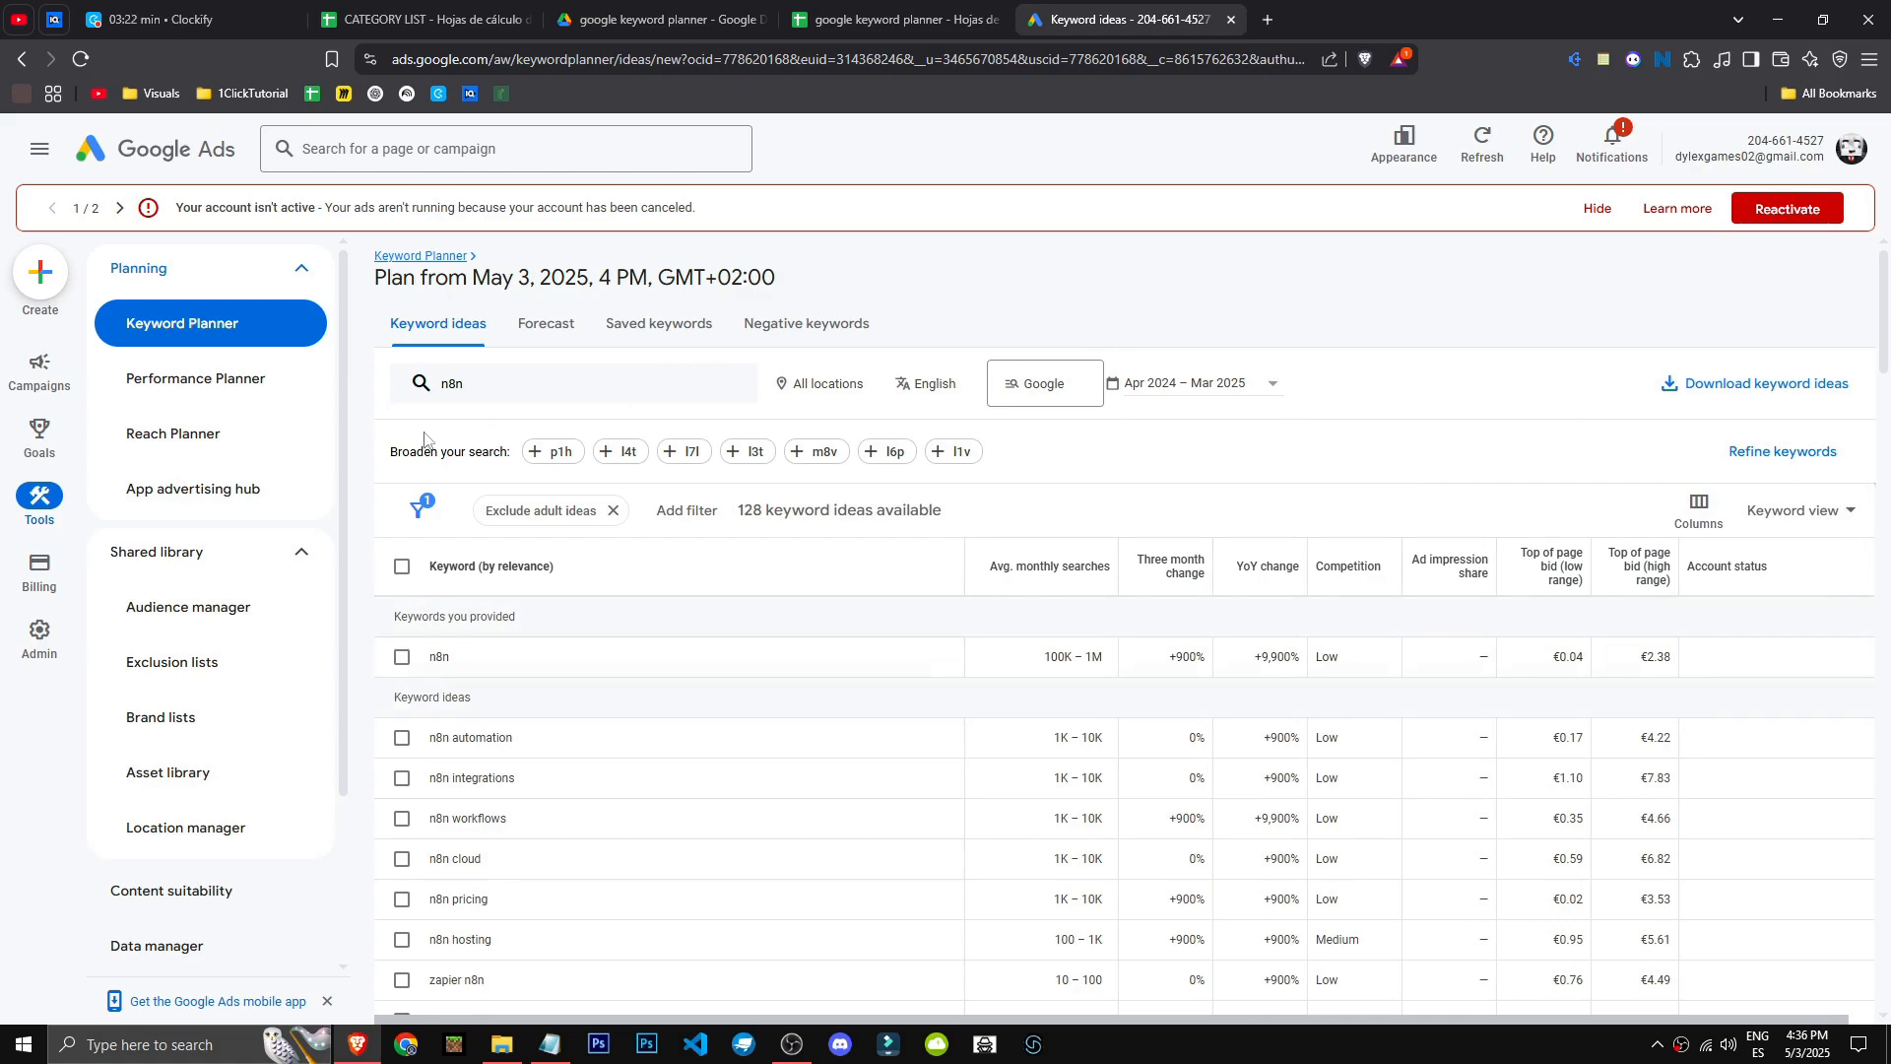
left_click(300, 268)
left_click(300, 323)
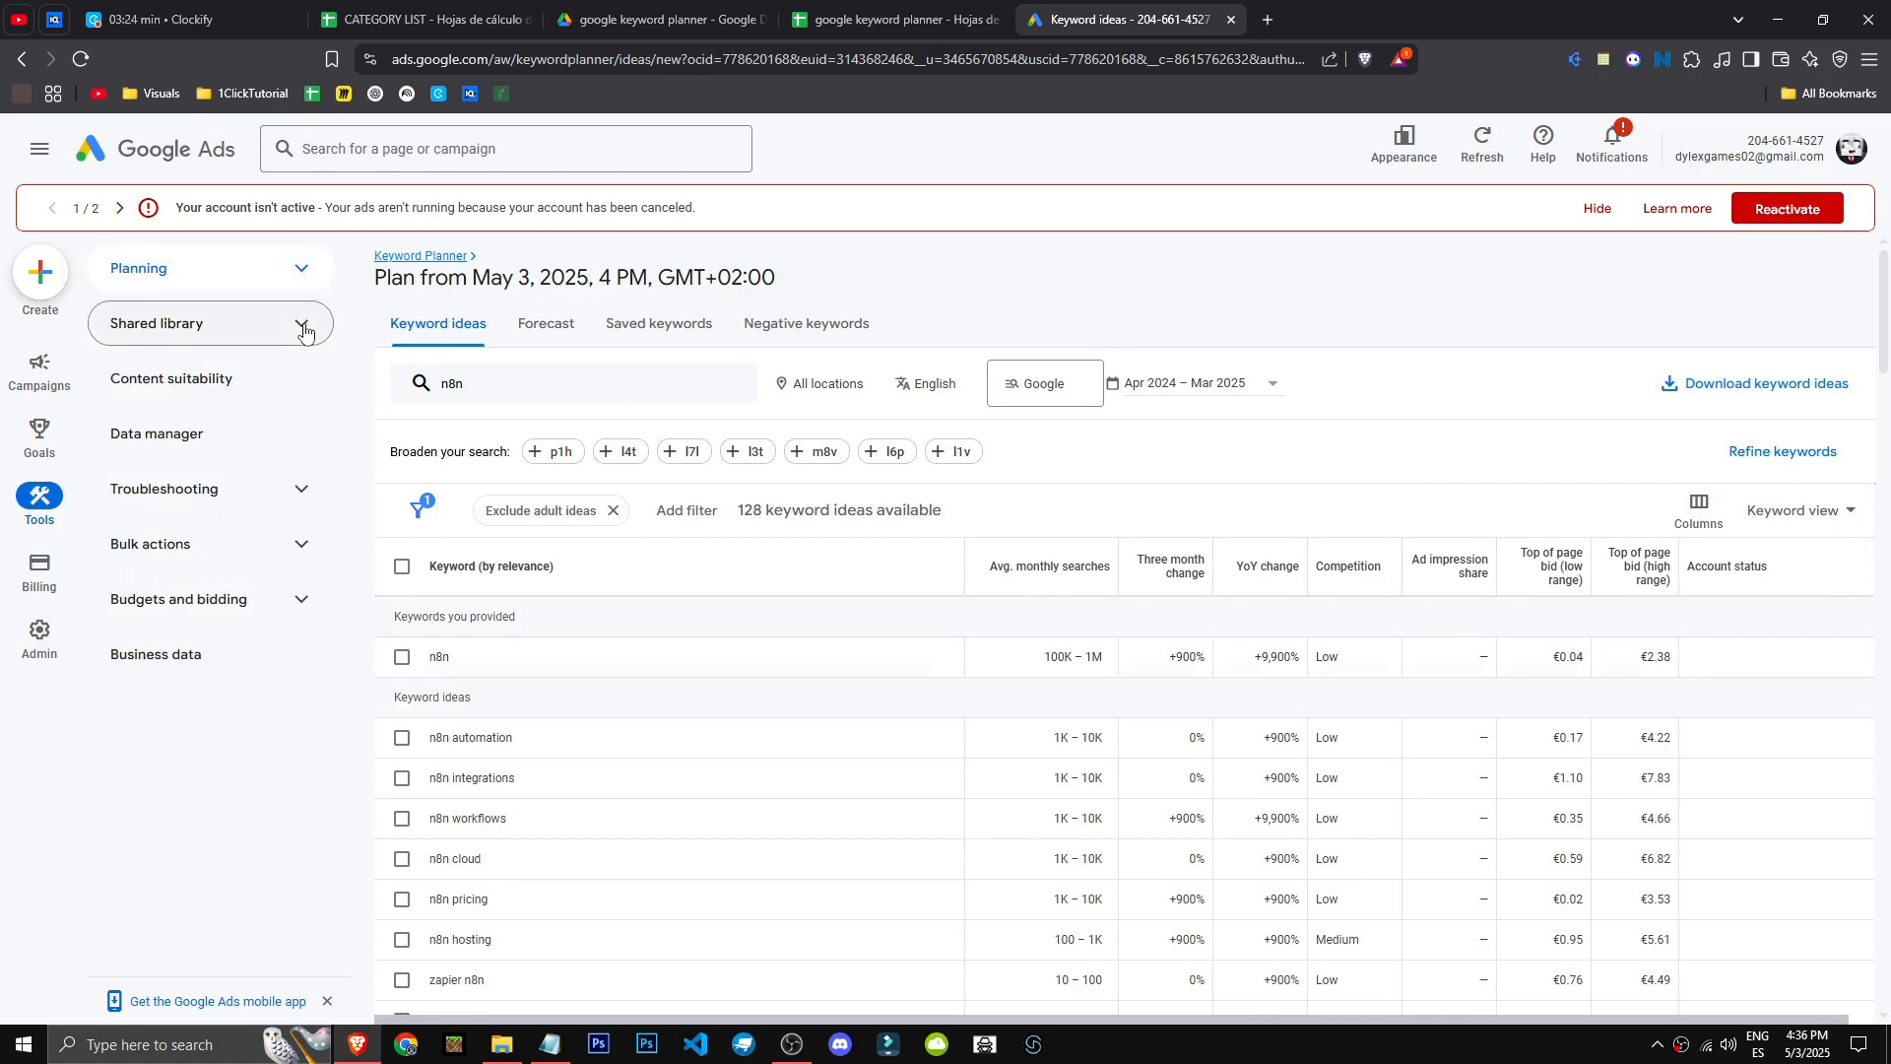
Review the plan's forecast, saved and negative keywords, and return to the keyword ideas to highlight n8n's average monthly searches
left_click(545, 323)
left_click(689, 340)
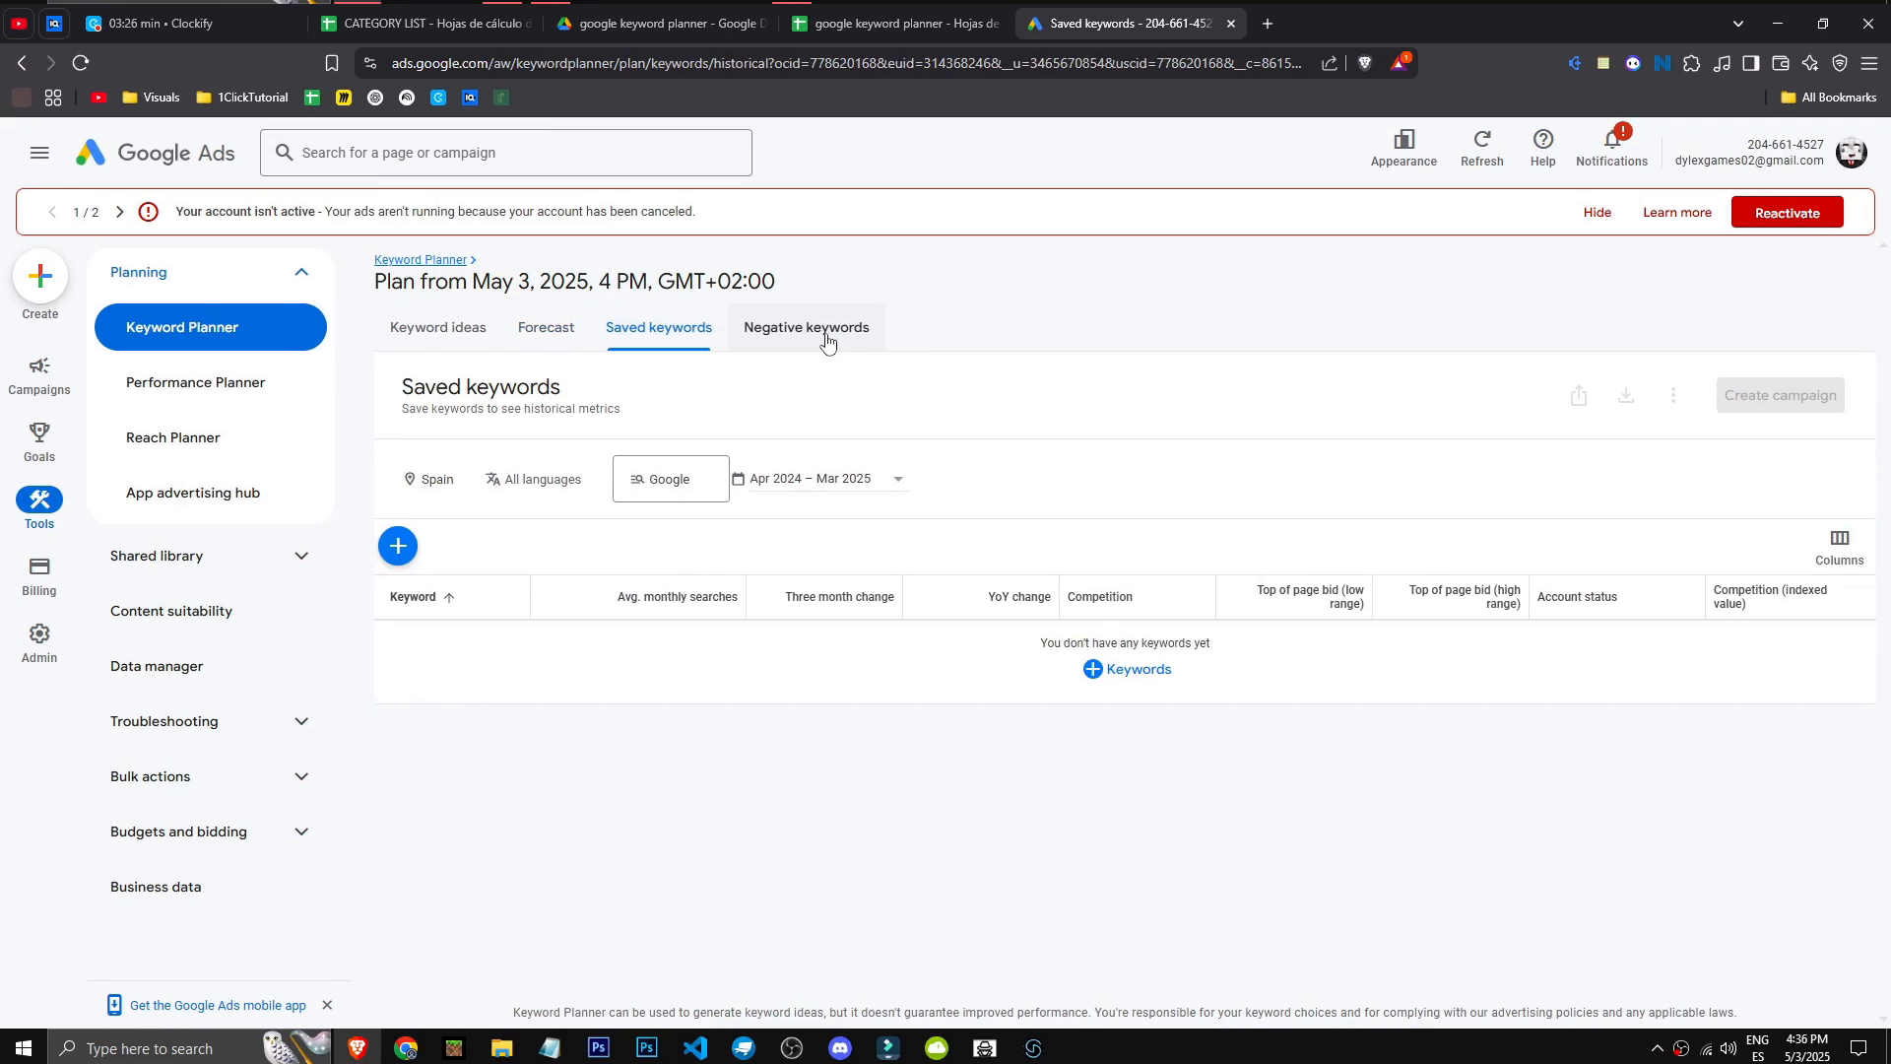
left_click(805, 325)
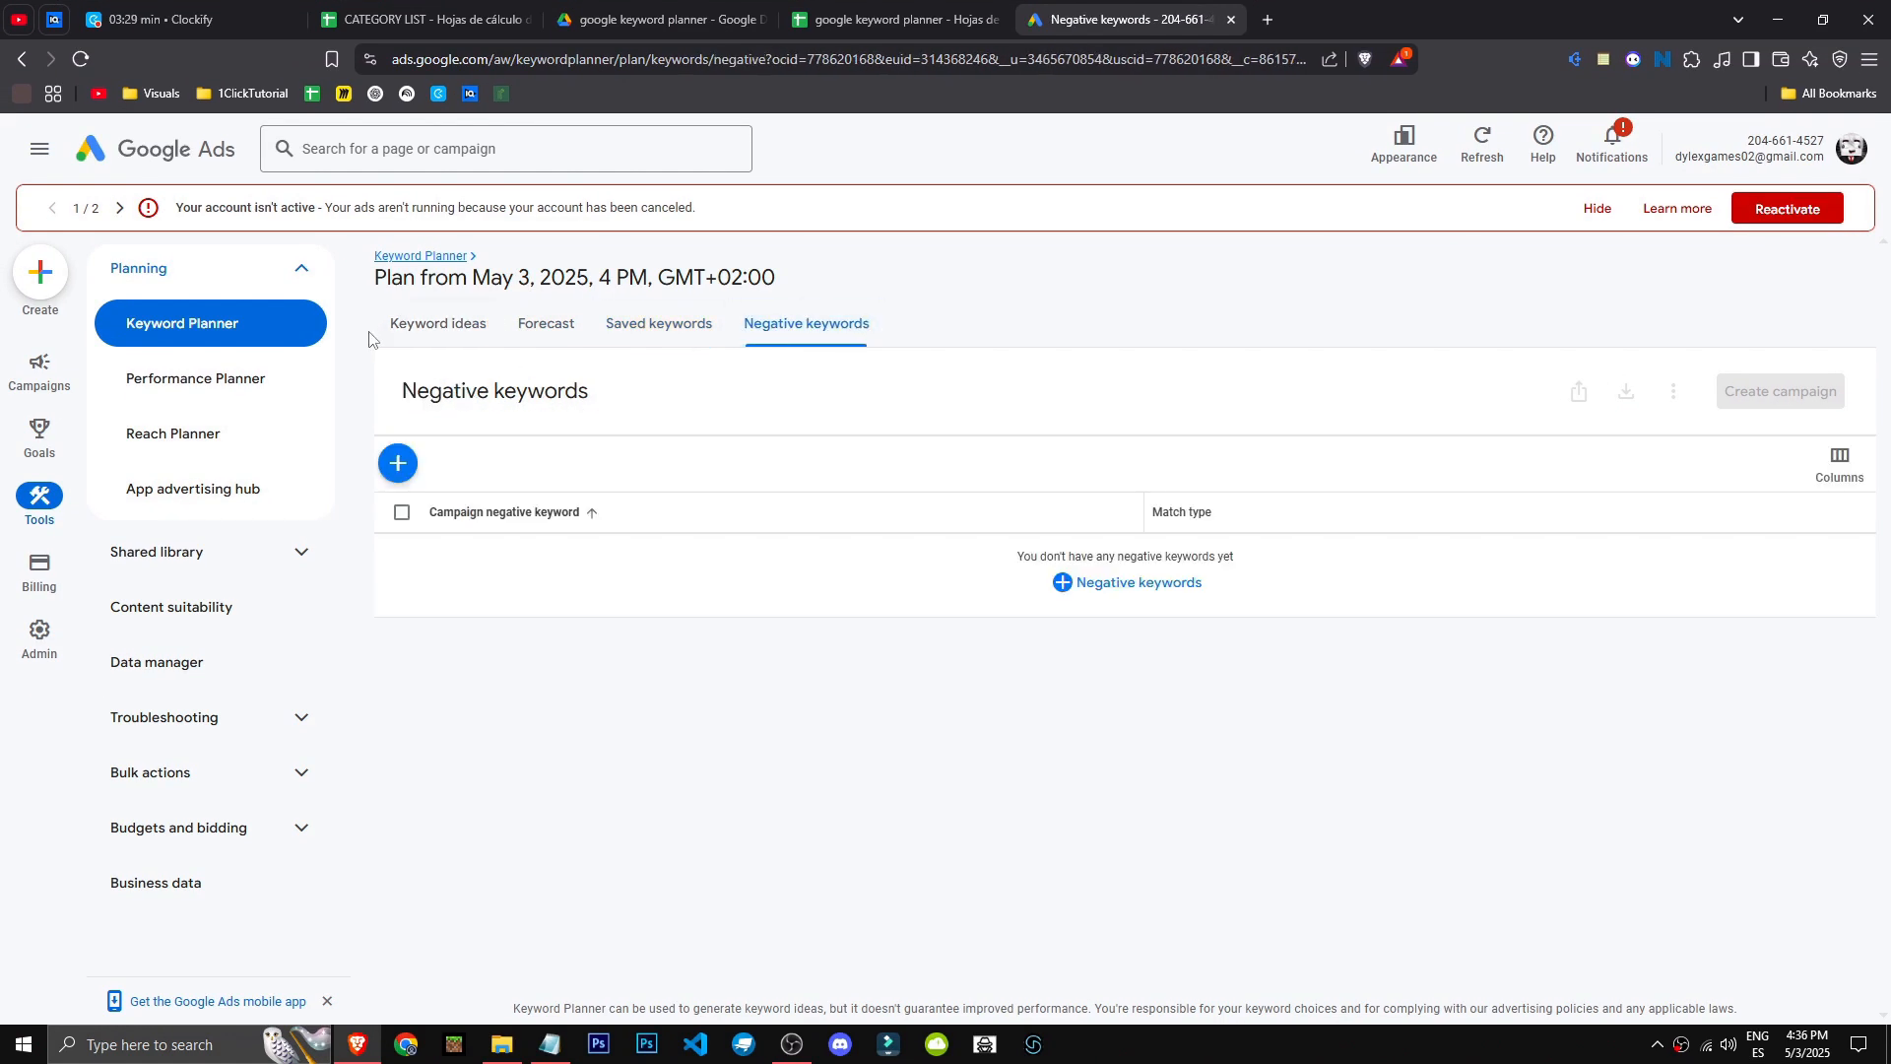
left_click(448, 338)
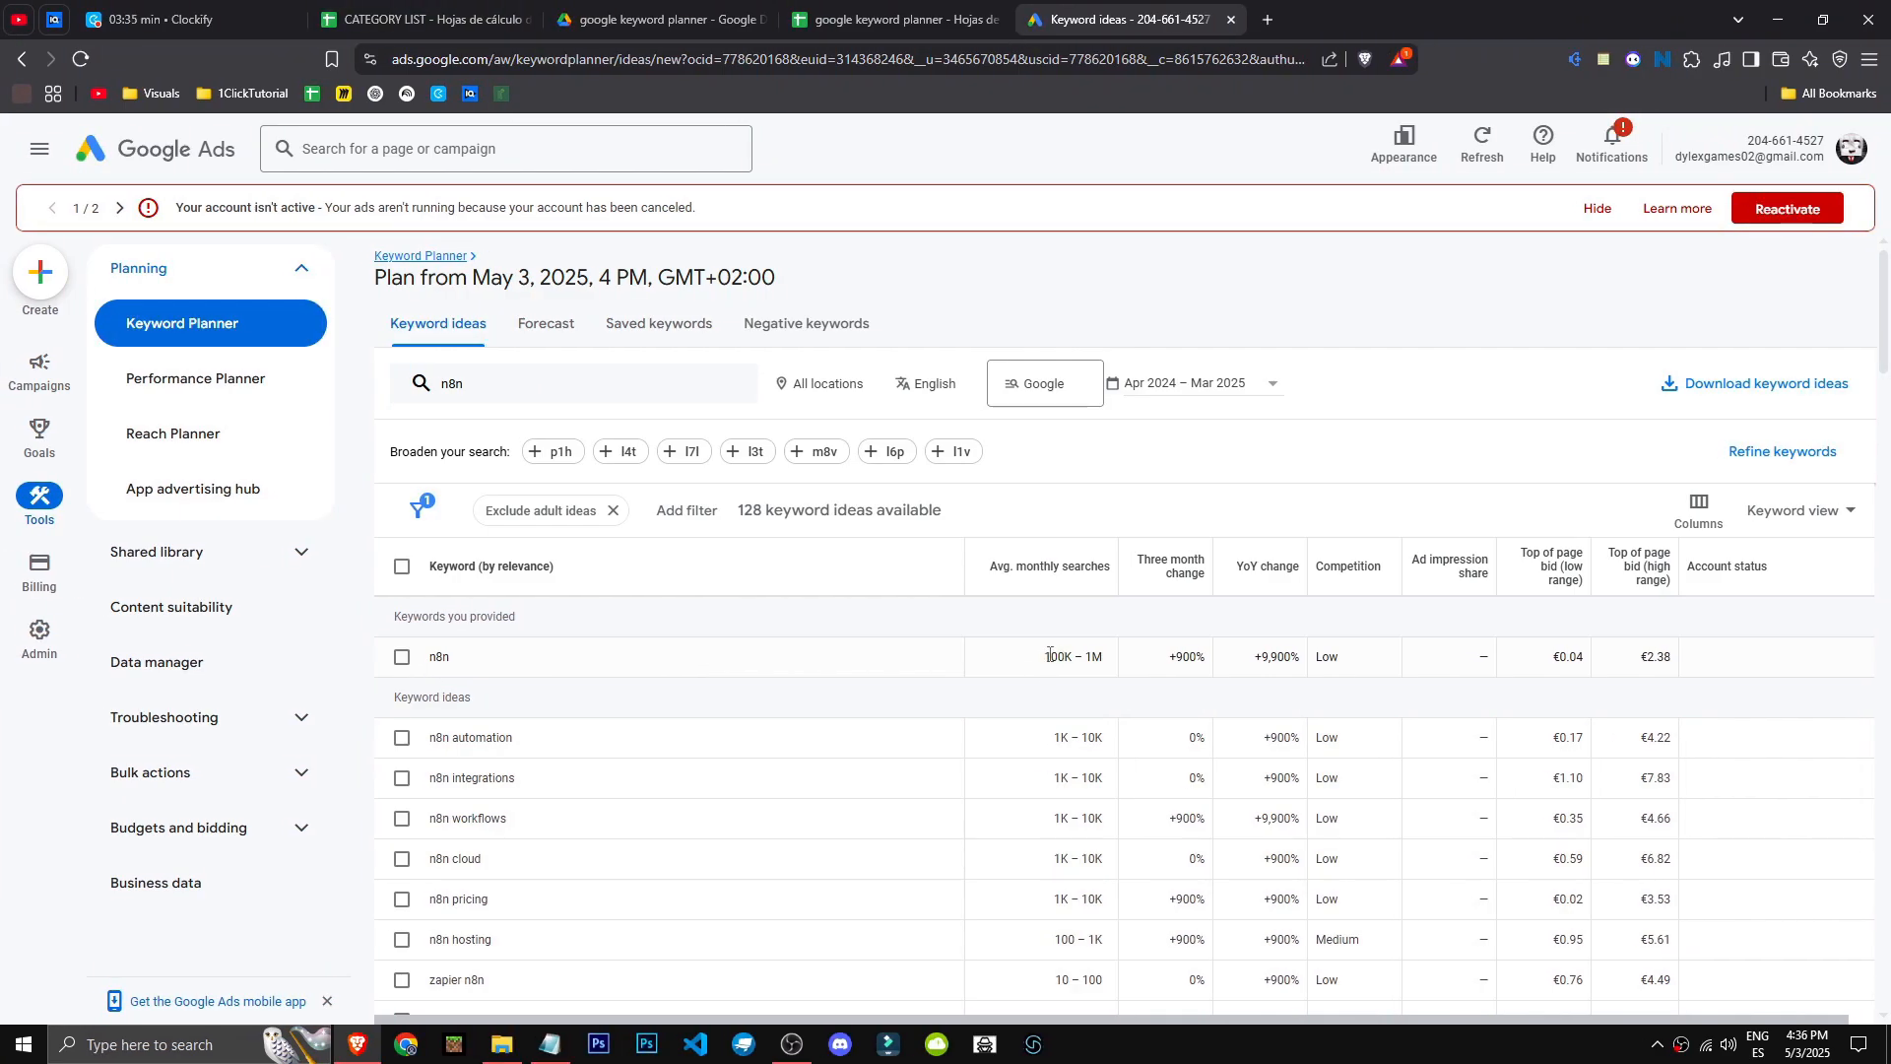
left_click_drag(1046, 656, 1103, 657)
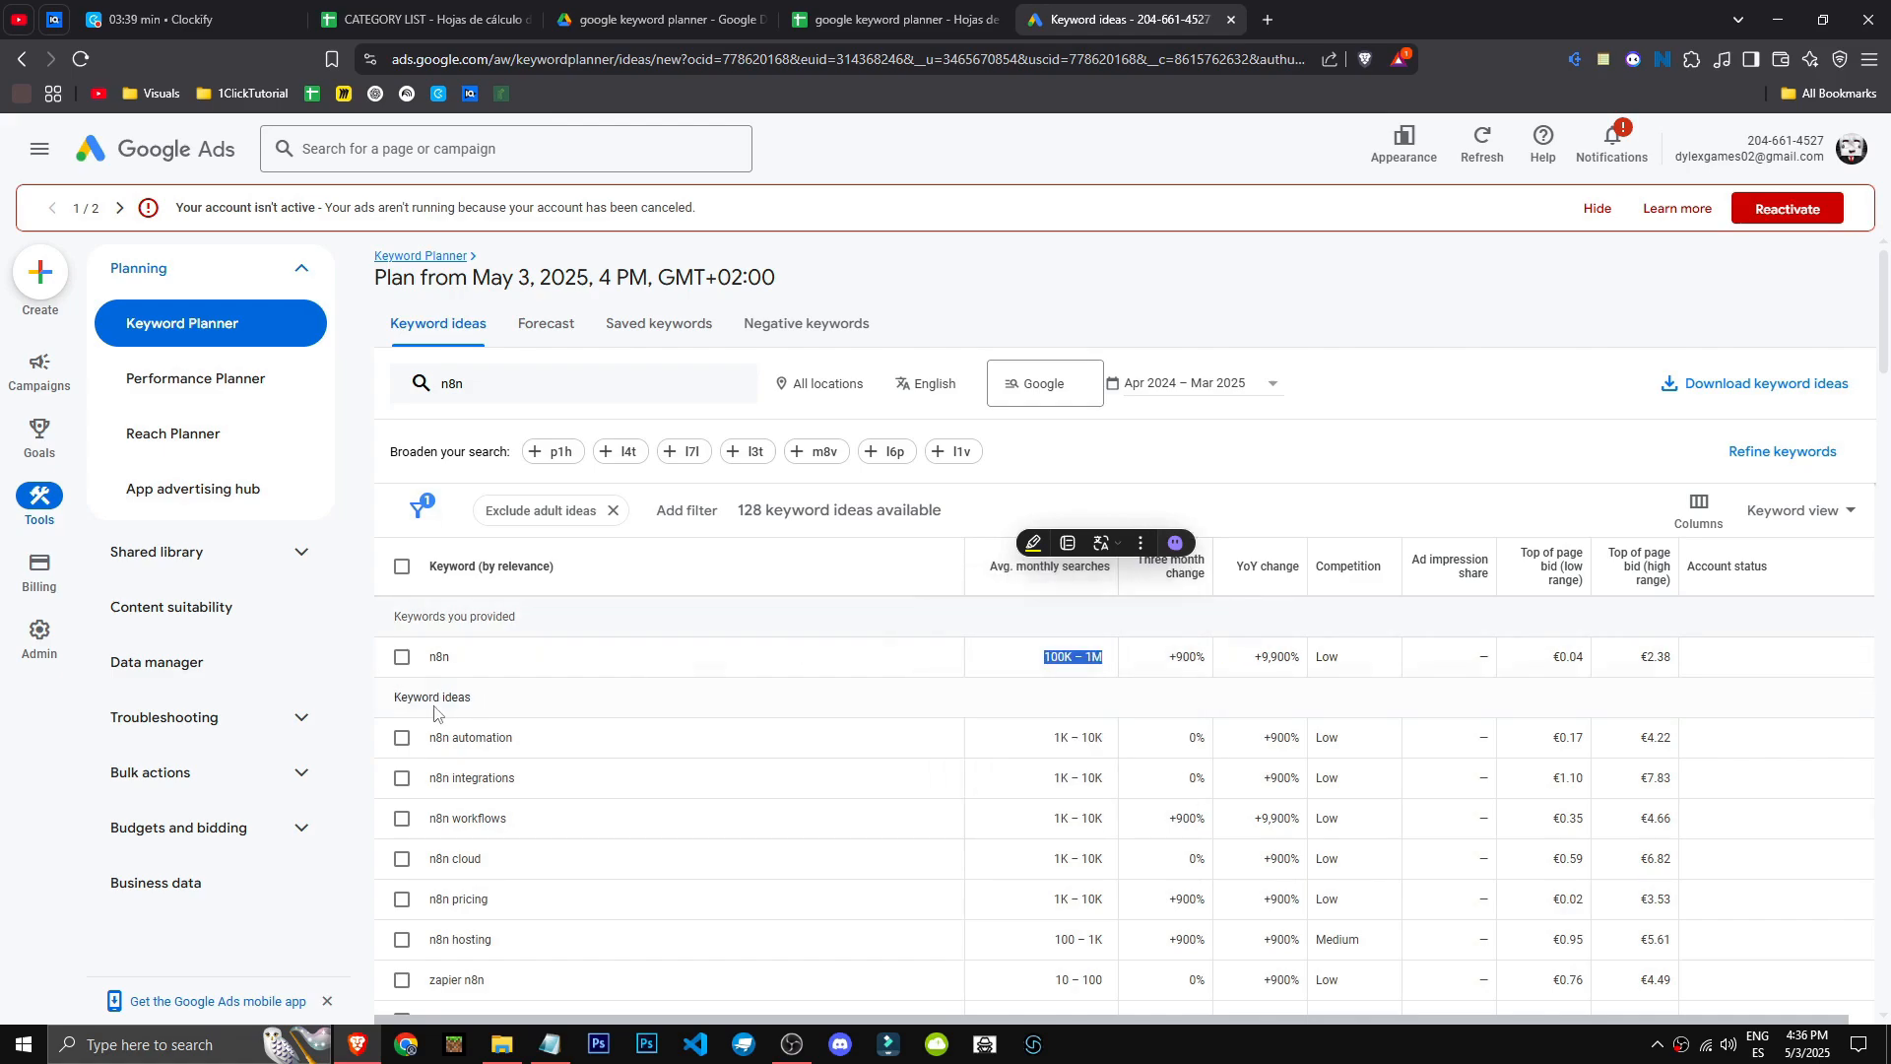
Examine the competition and the low-range and high-range top-of-page bids for the n8n keyword
left_click(365, 702)
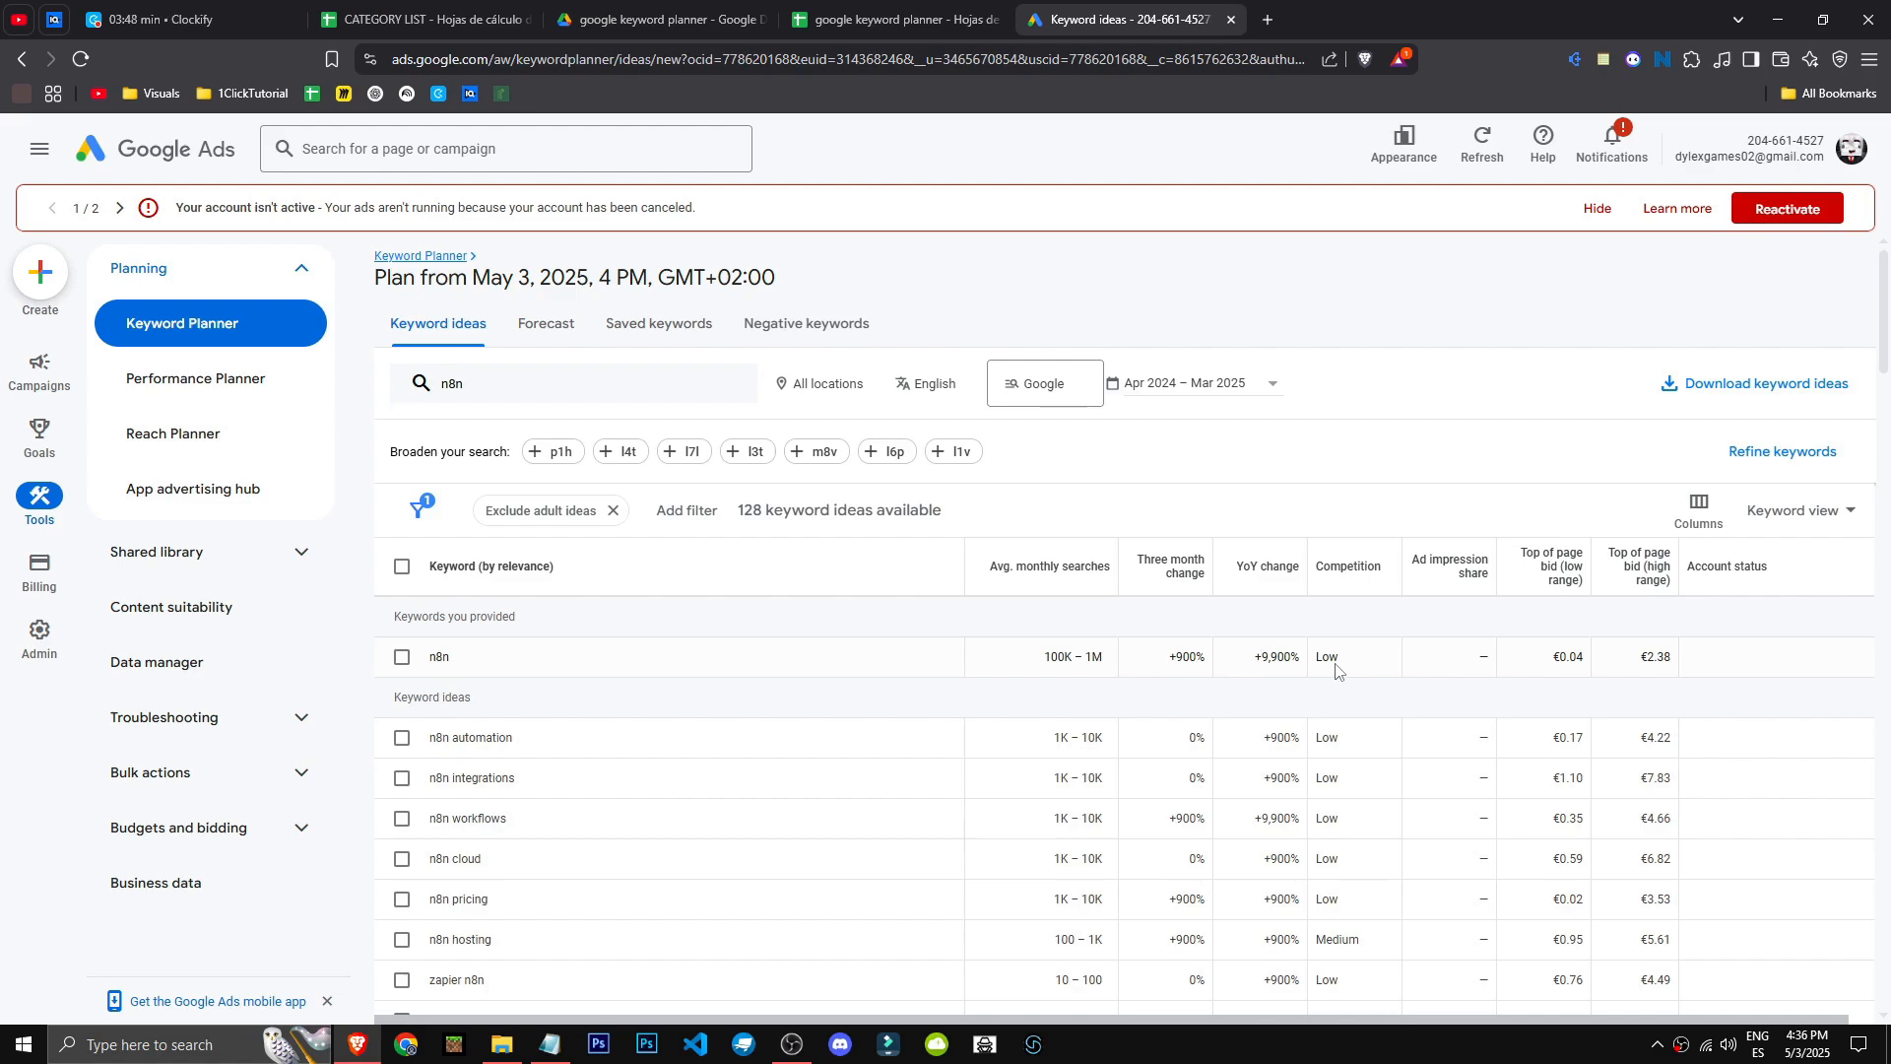
mouse_move(1556, 583)
left_click_drag(1561, 658, 1682, 662)
left_click(1656, 656)
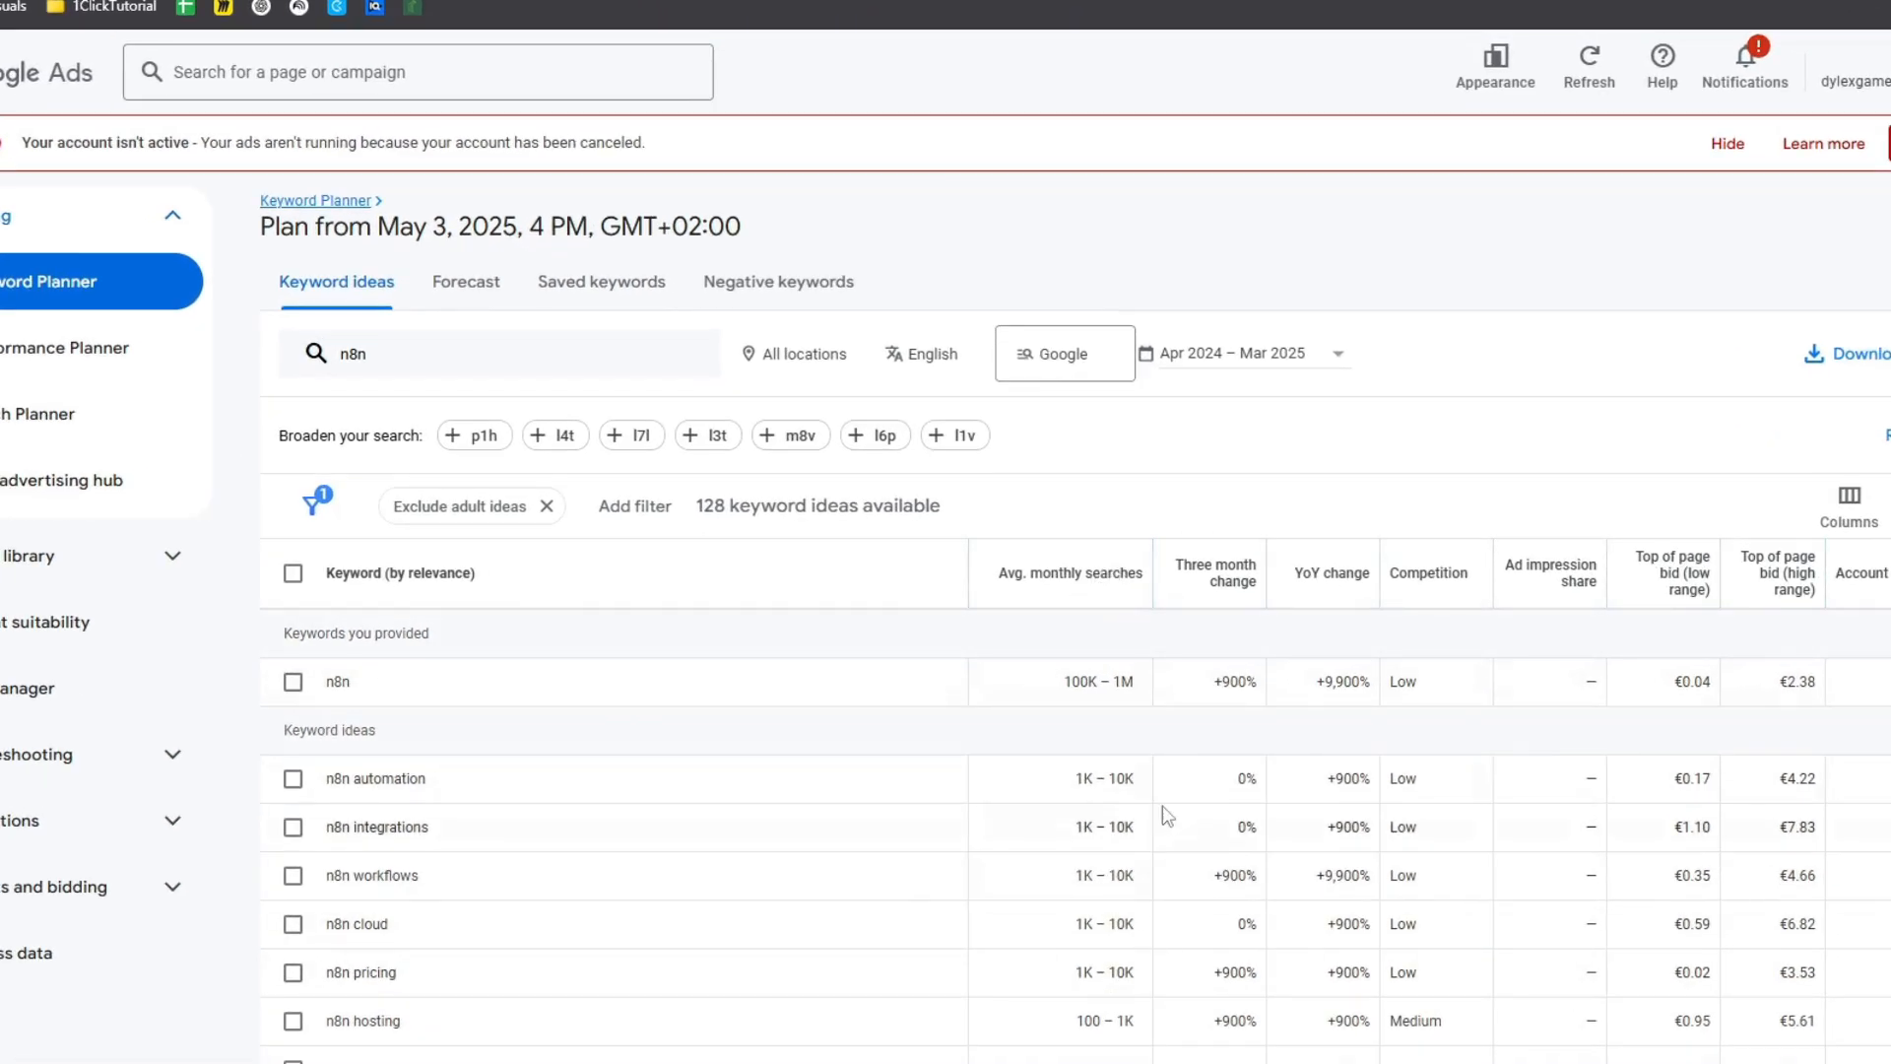
Sort the keyword ideas by average monthly searches, trying both directions and ending with the highest first
left_click(1031, 573)
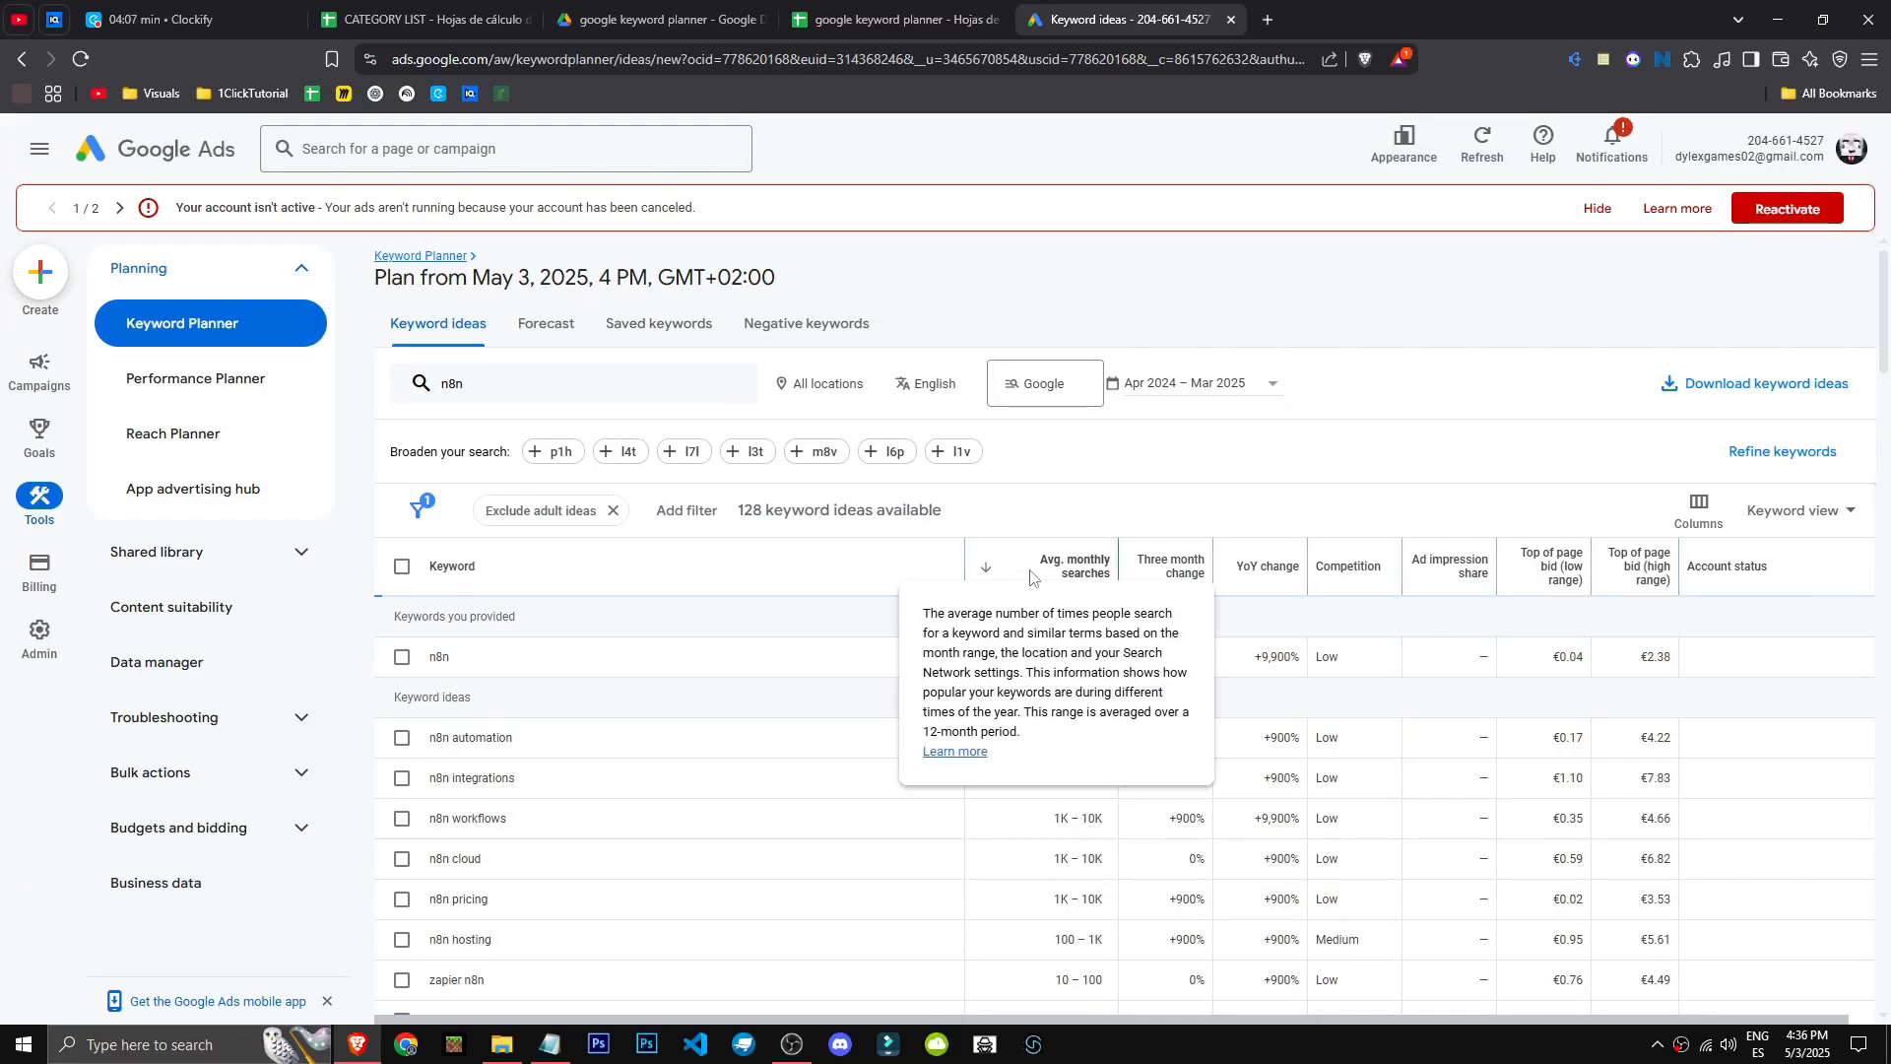
left_click(1059, 579)
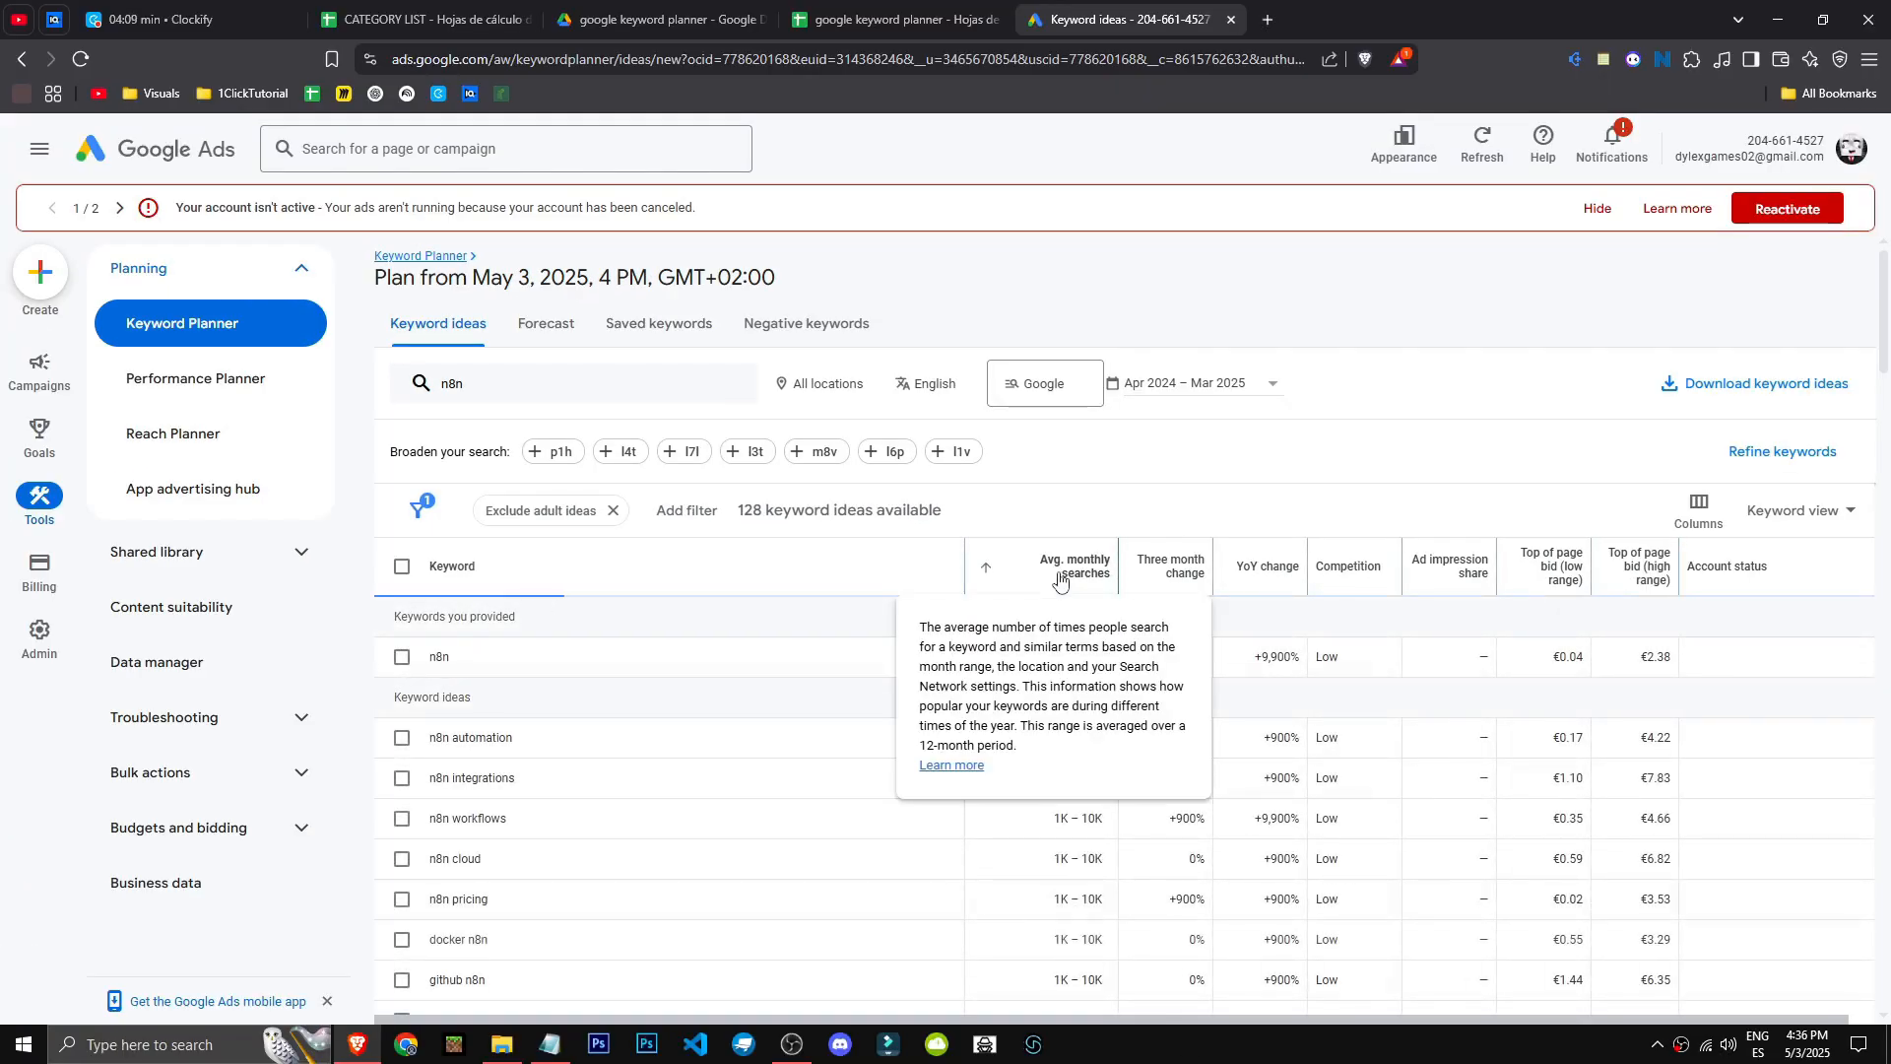
left_click(1060, 581)
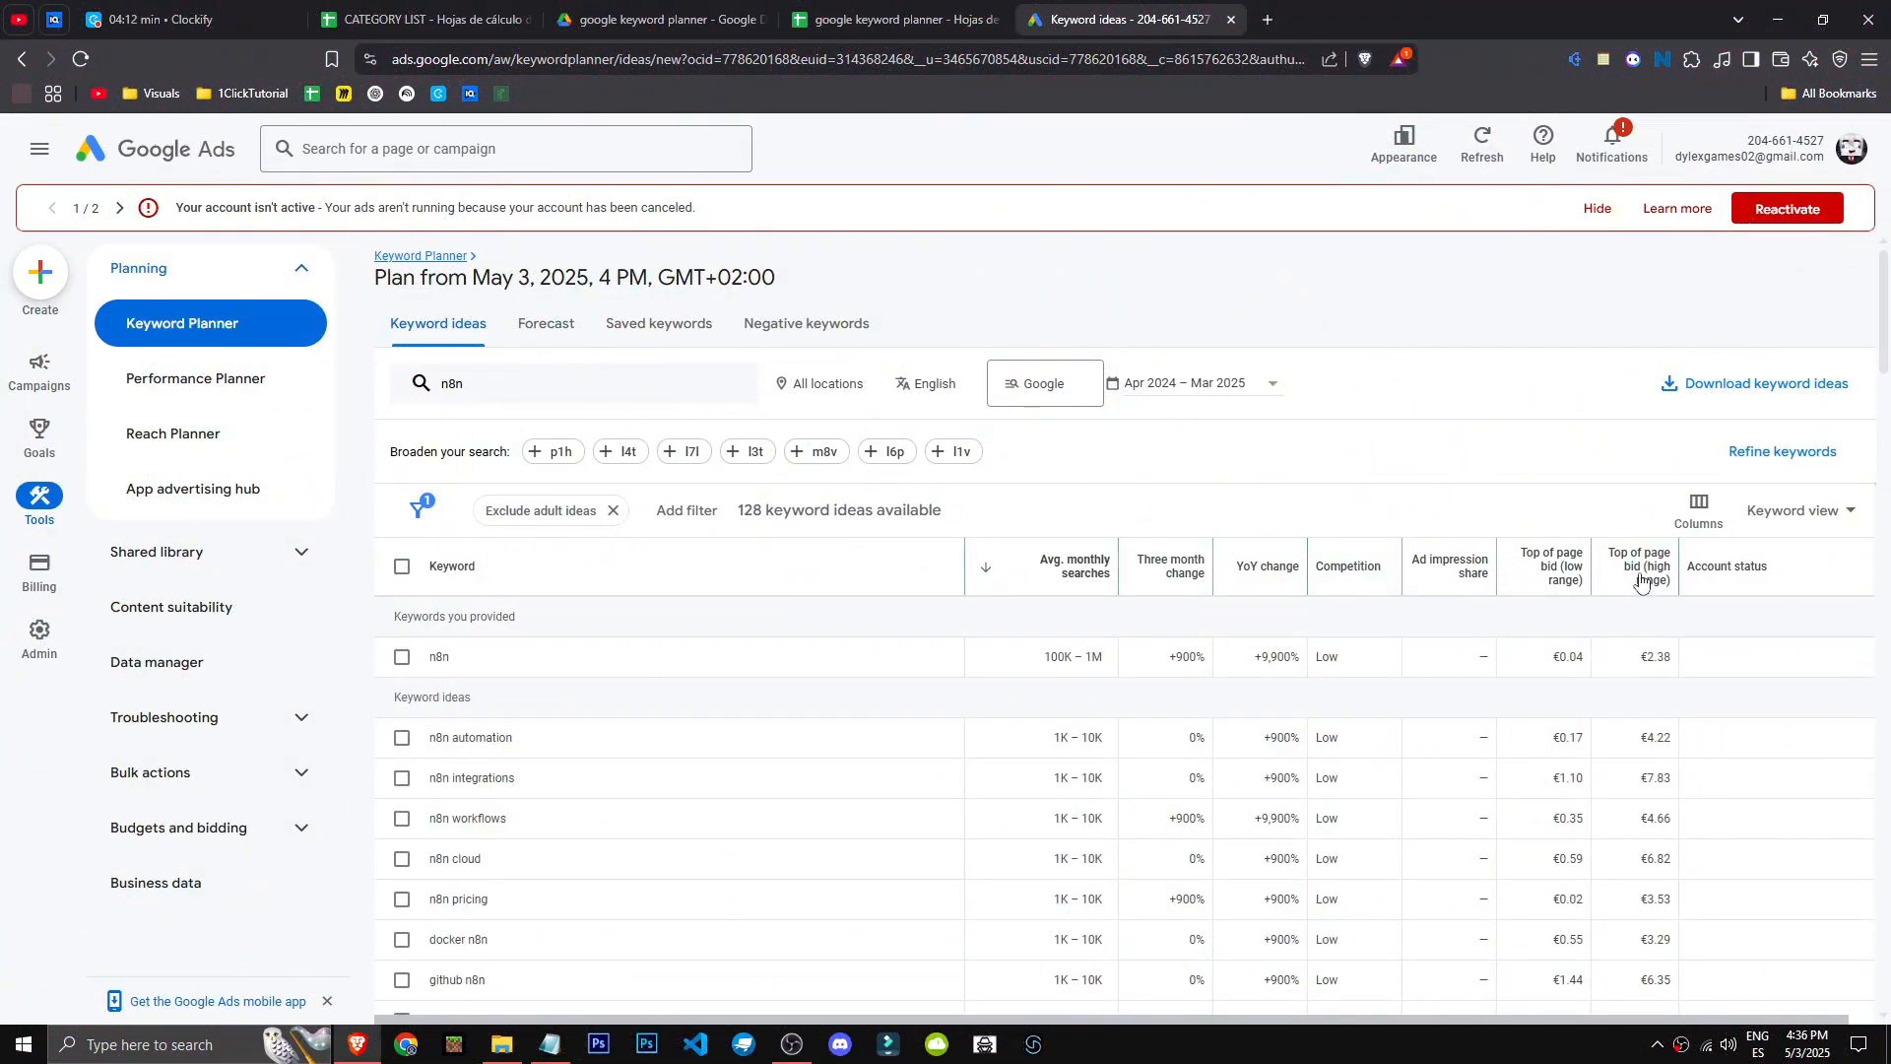
Sort the keyword ideas by three month change, first in descending and finally in ascending order
left_click(1198, 581)
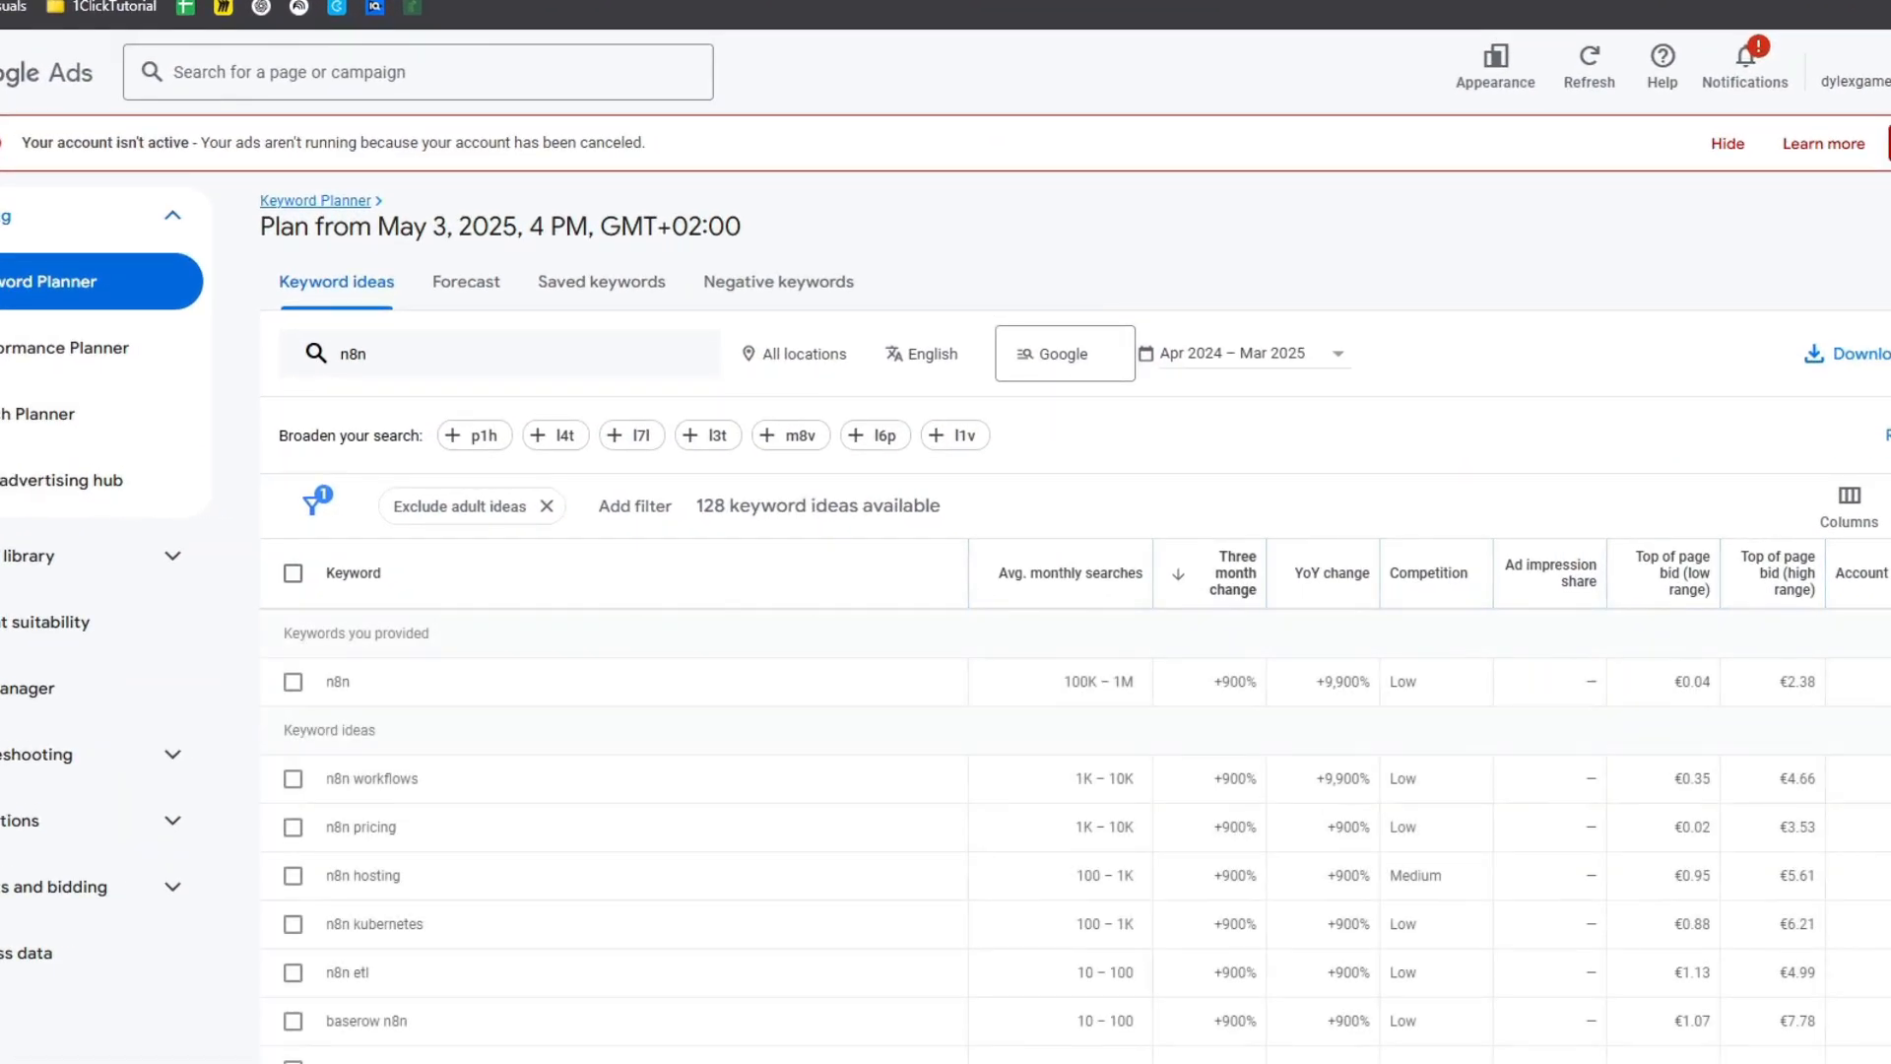
triple_click(1187, 604)
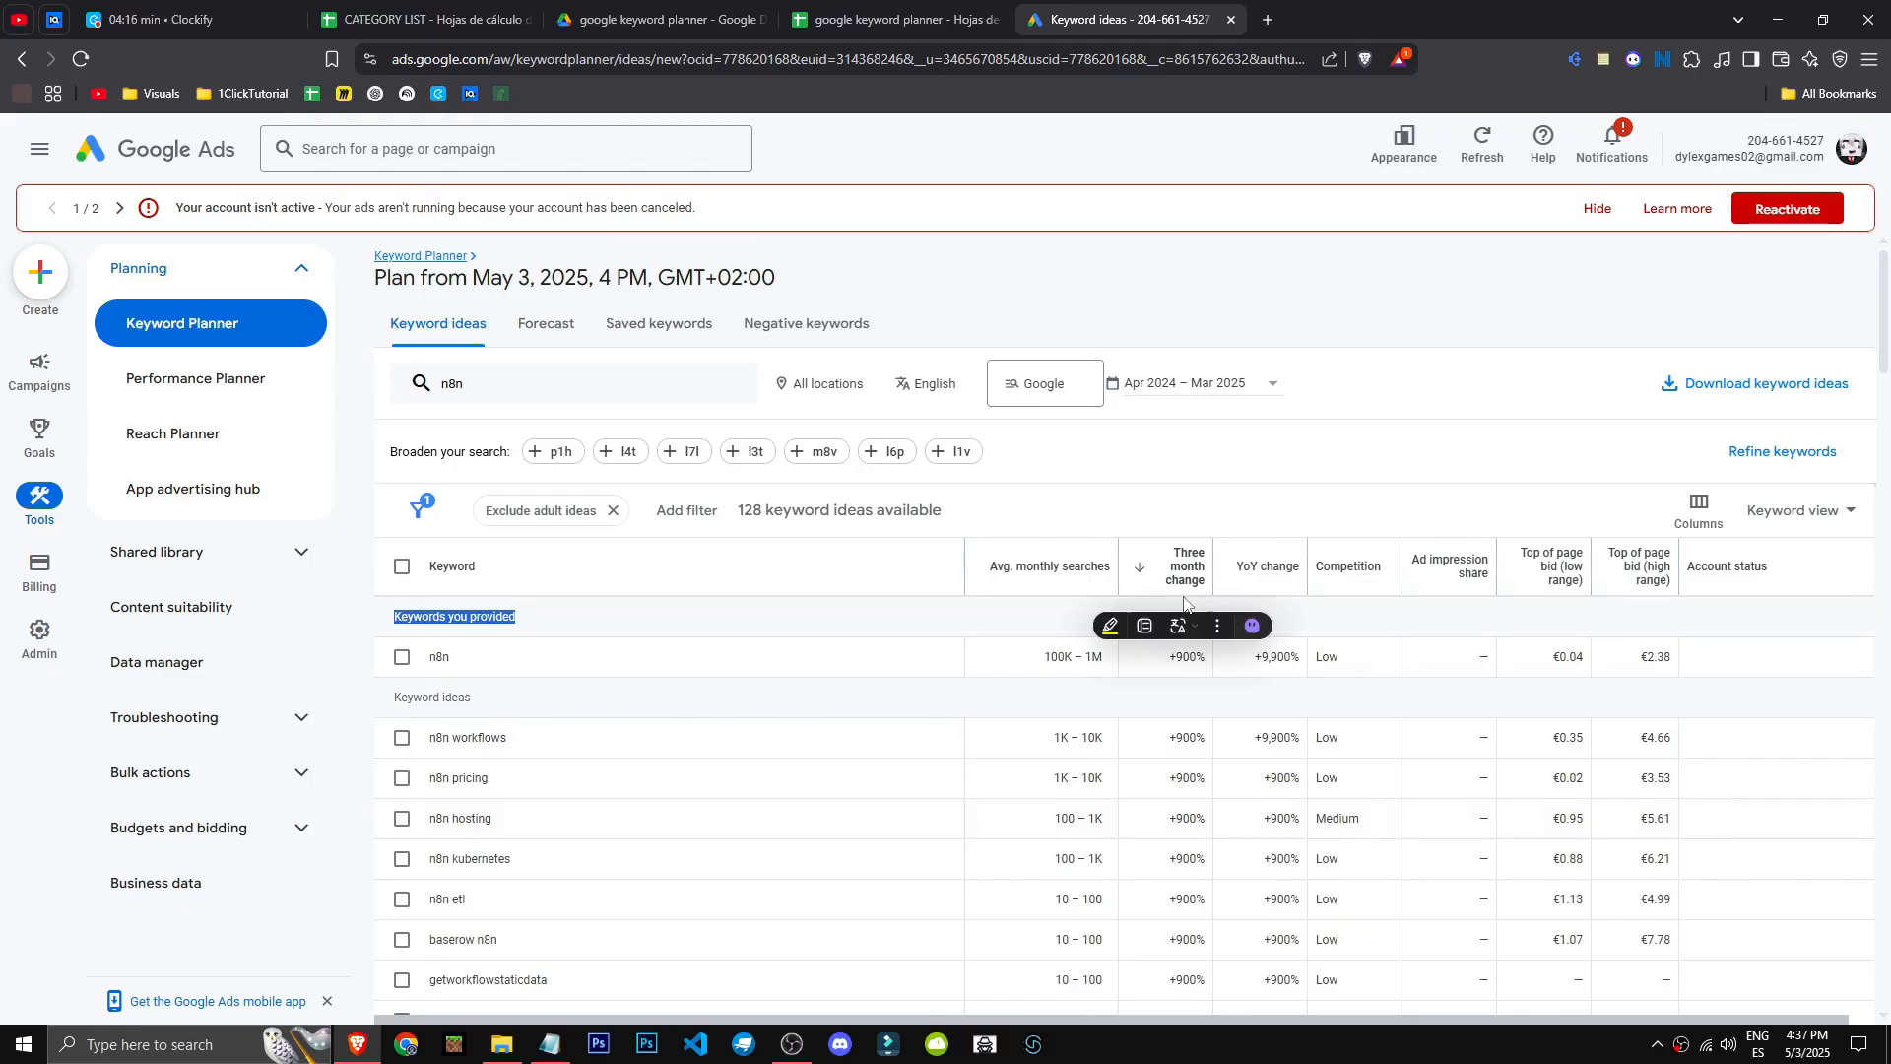
left_click(1180, 575)
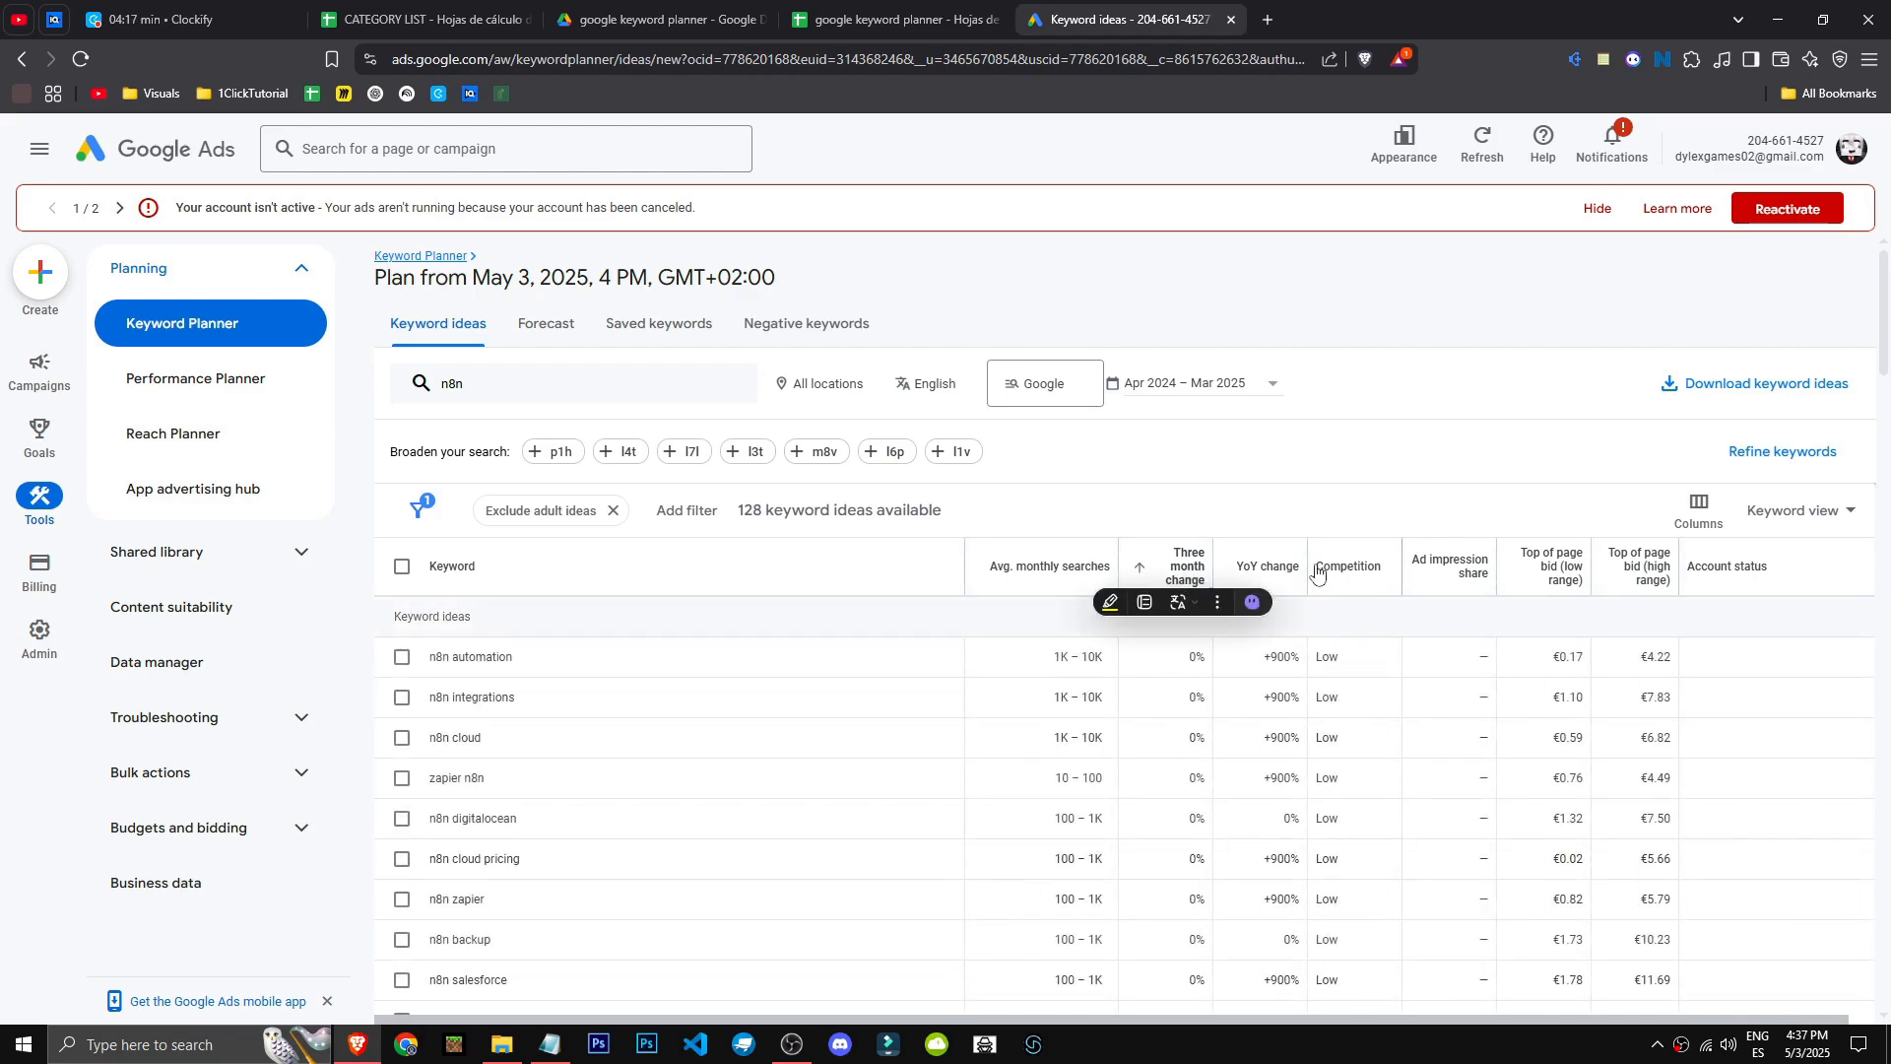
Sort the keyword ideas by highest YoY change, and by competition in descending and ascending order
left_click(1277, 573)
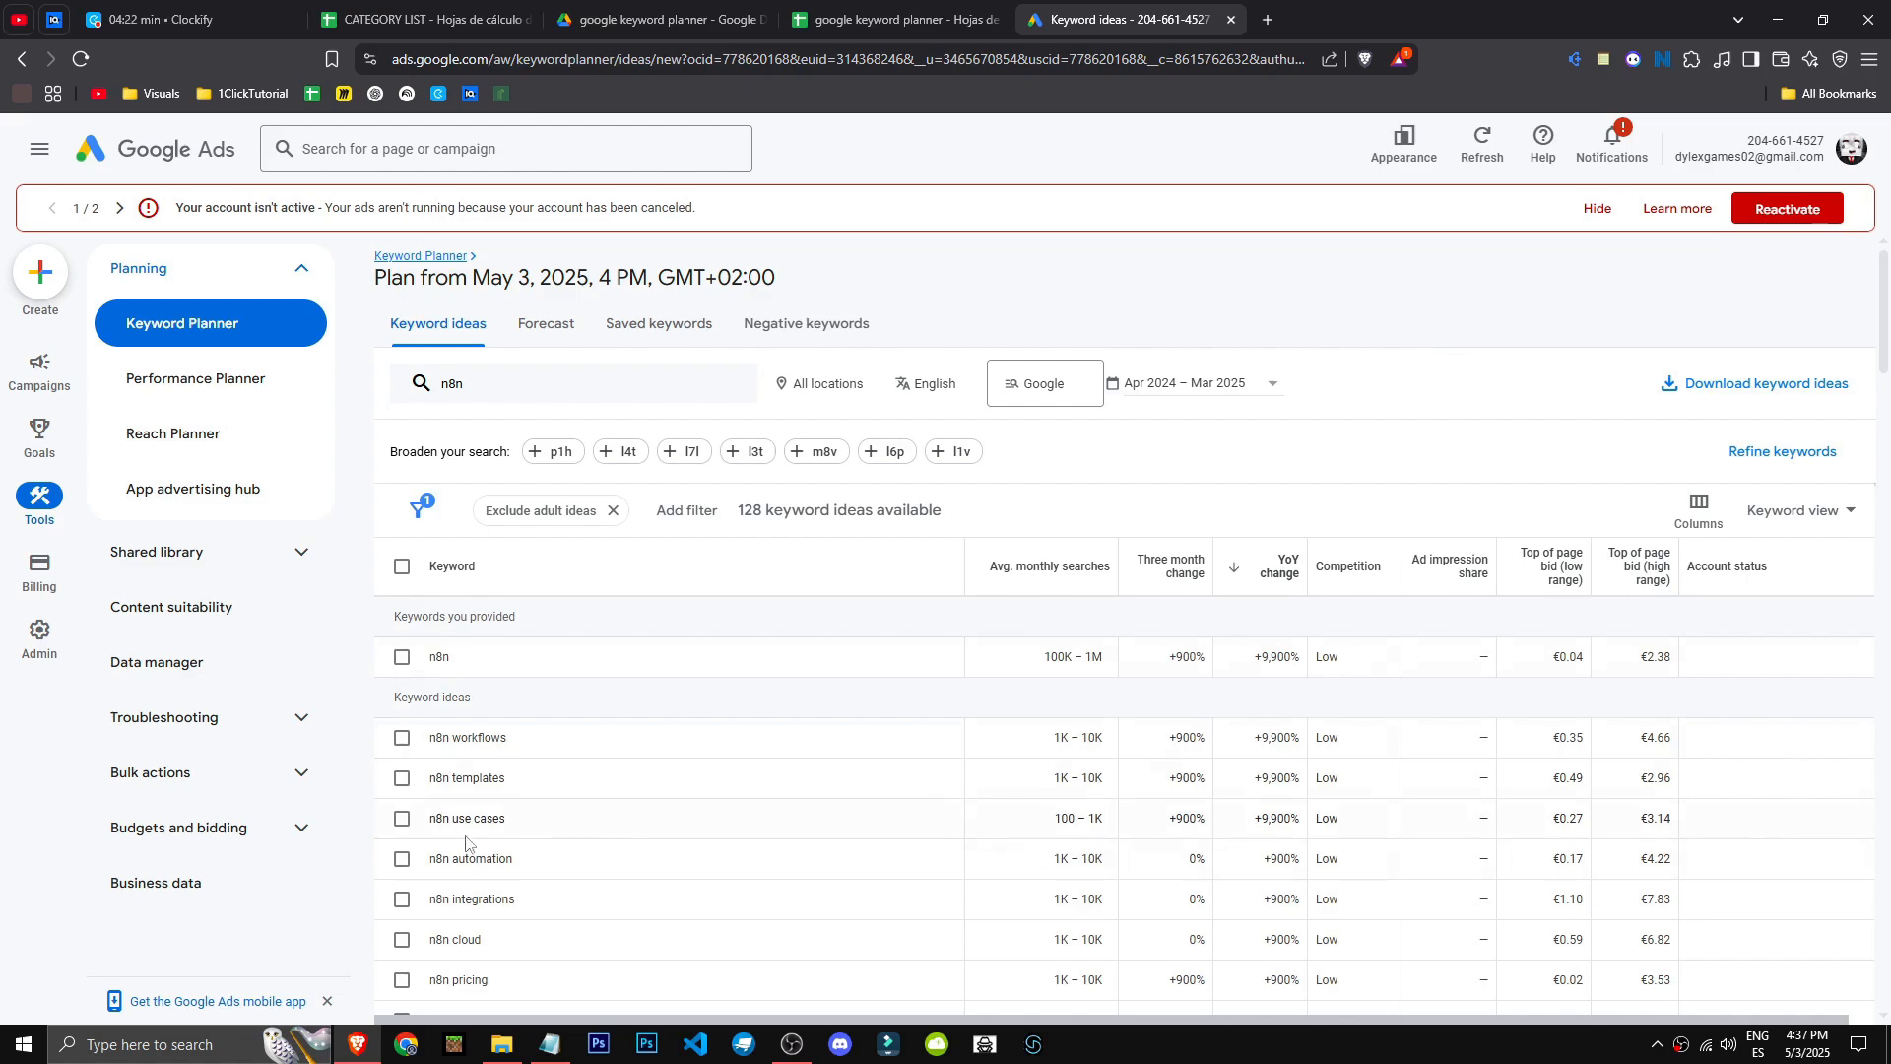
left_click(1349, 567)
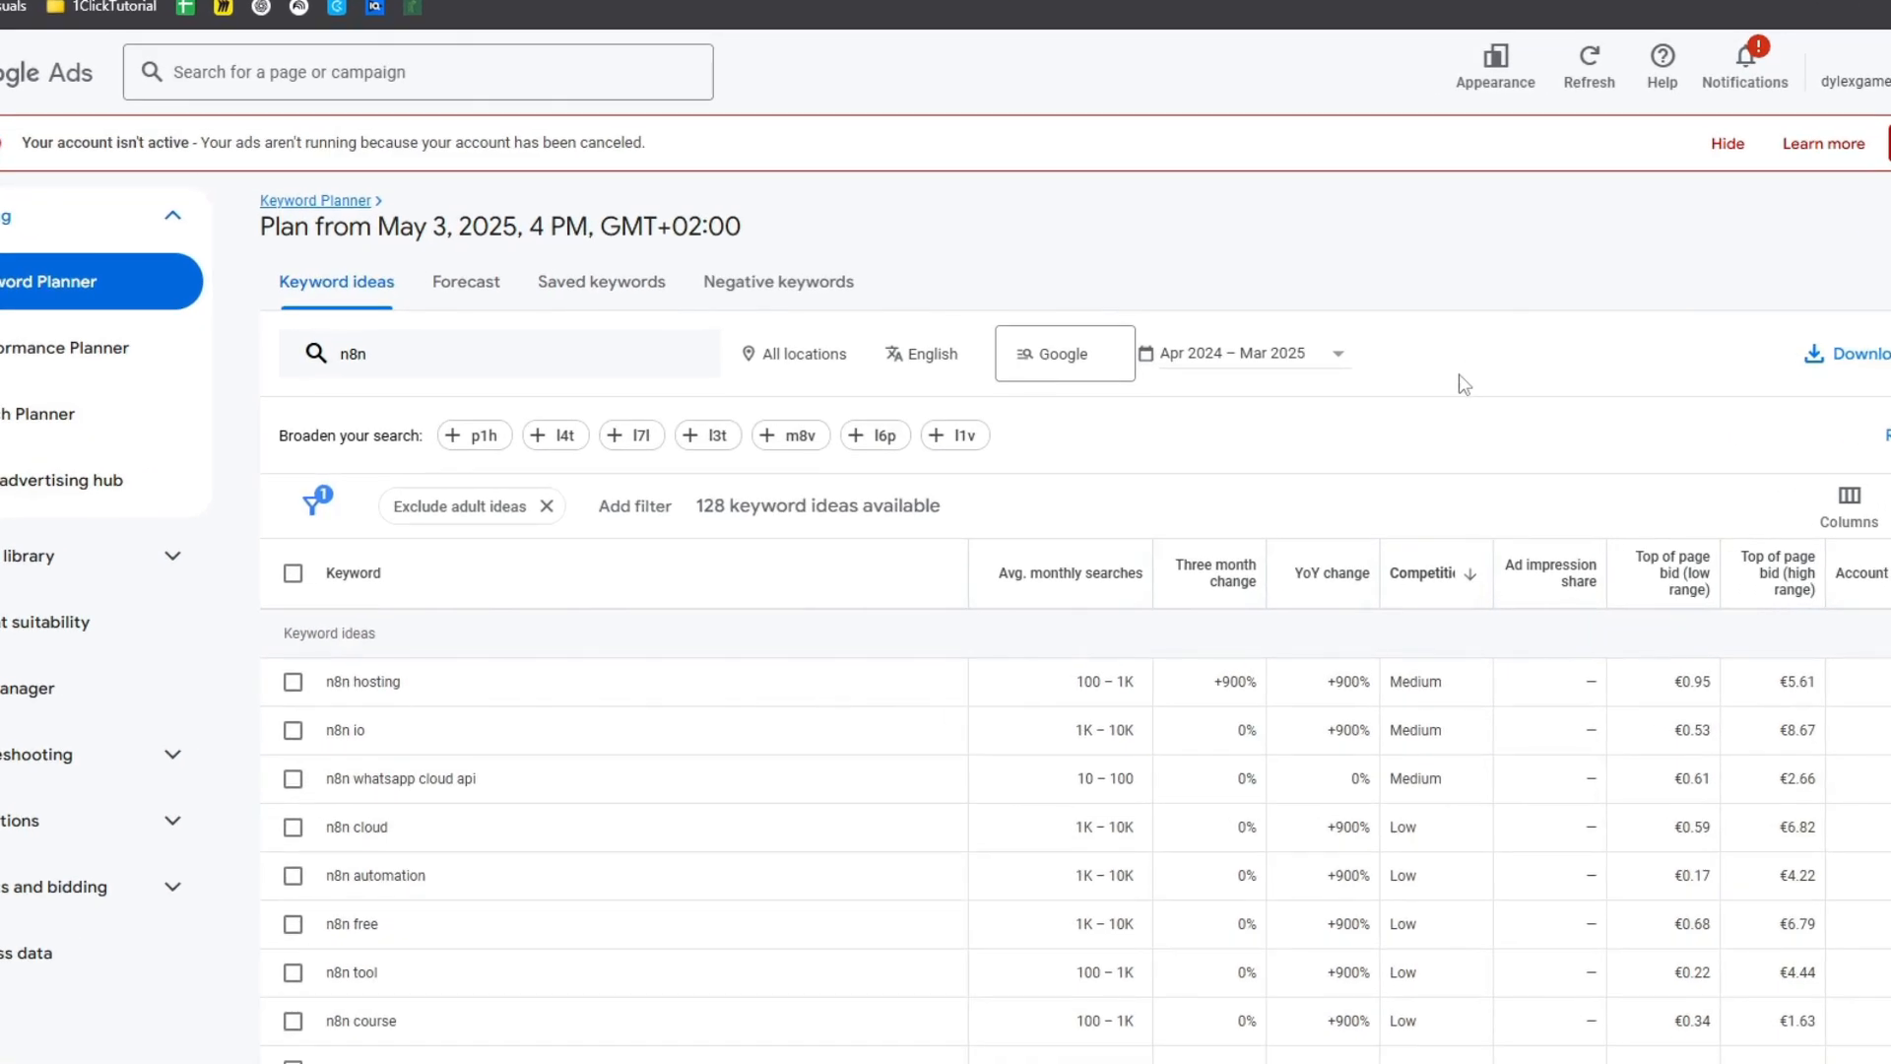
left_click(1442, 576)
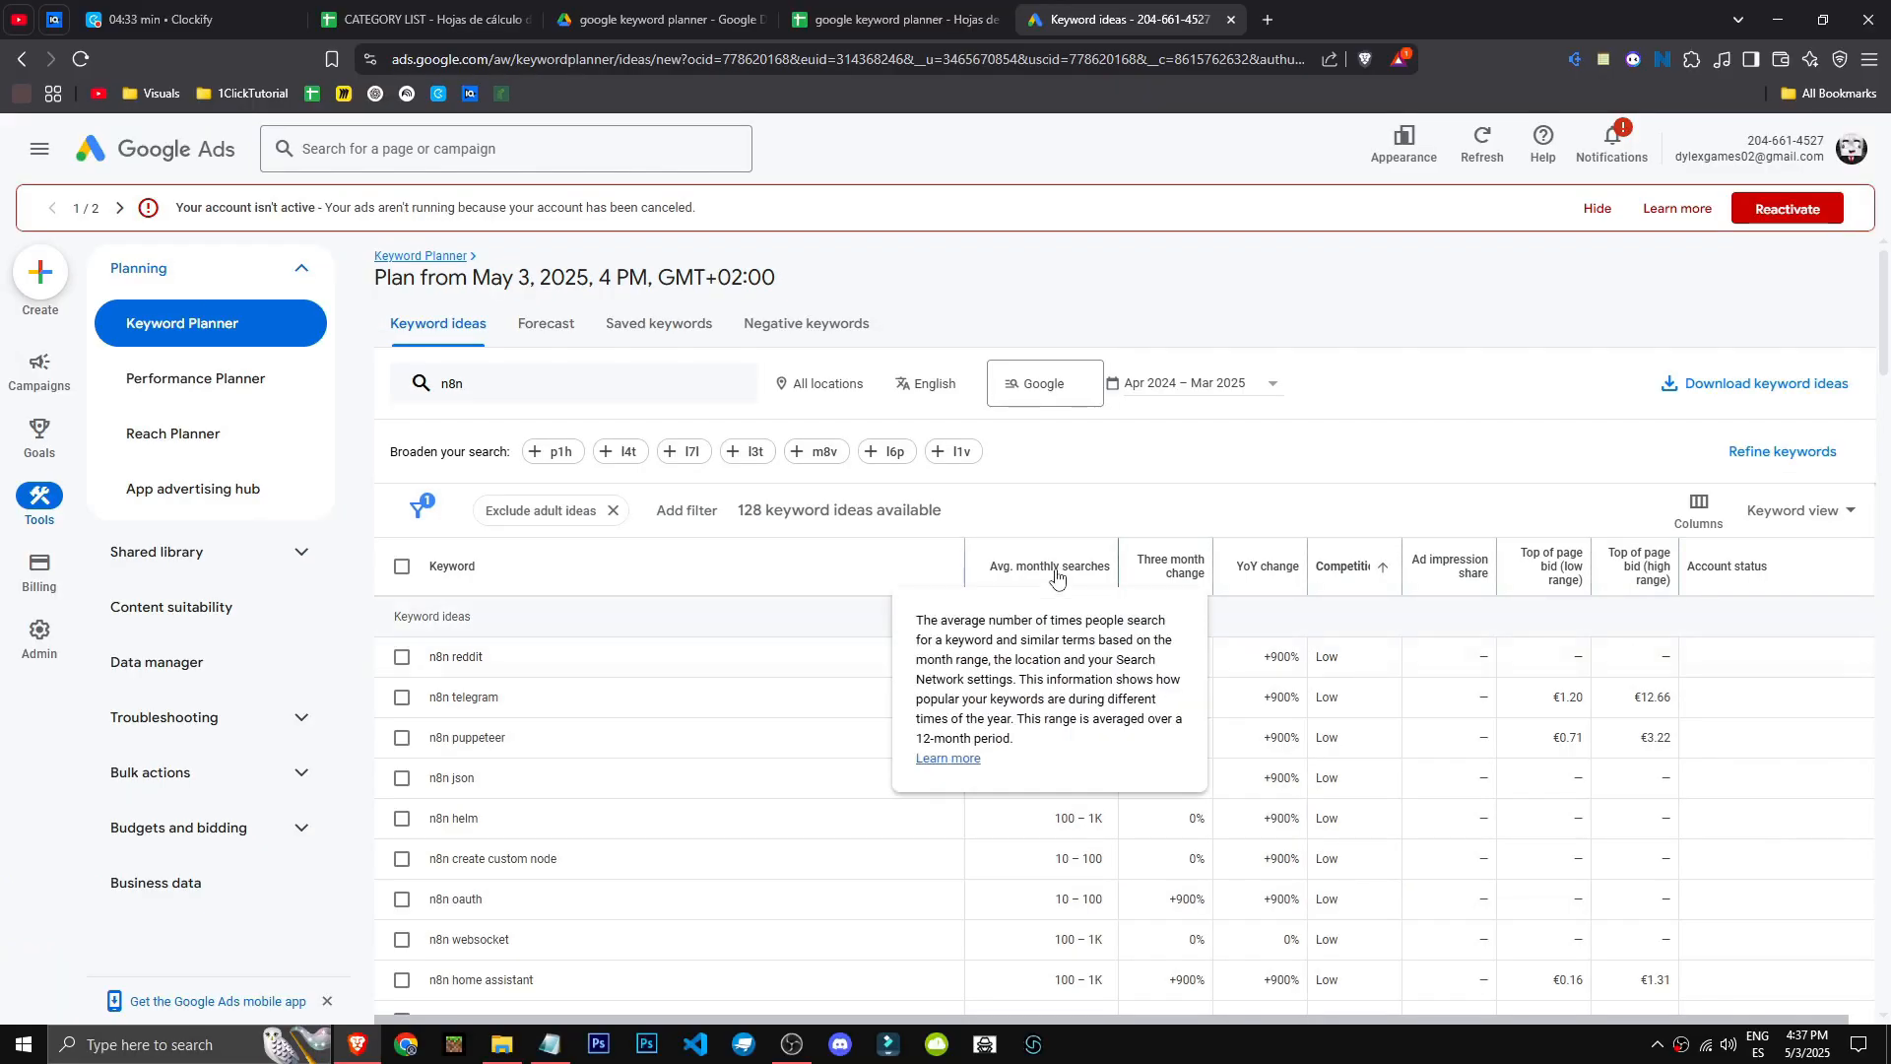
Compare the keyword ideas sorted by highest average monthly searches and highest high-range bid, and restore the relevance order
left_click(1057, 577)
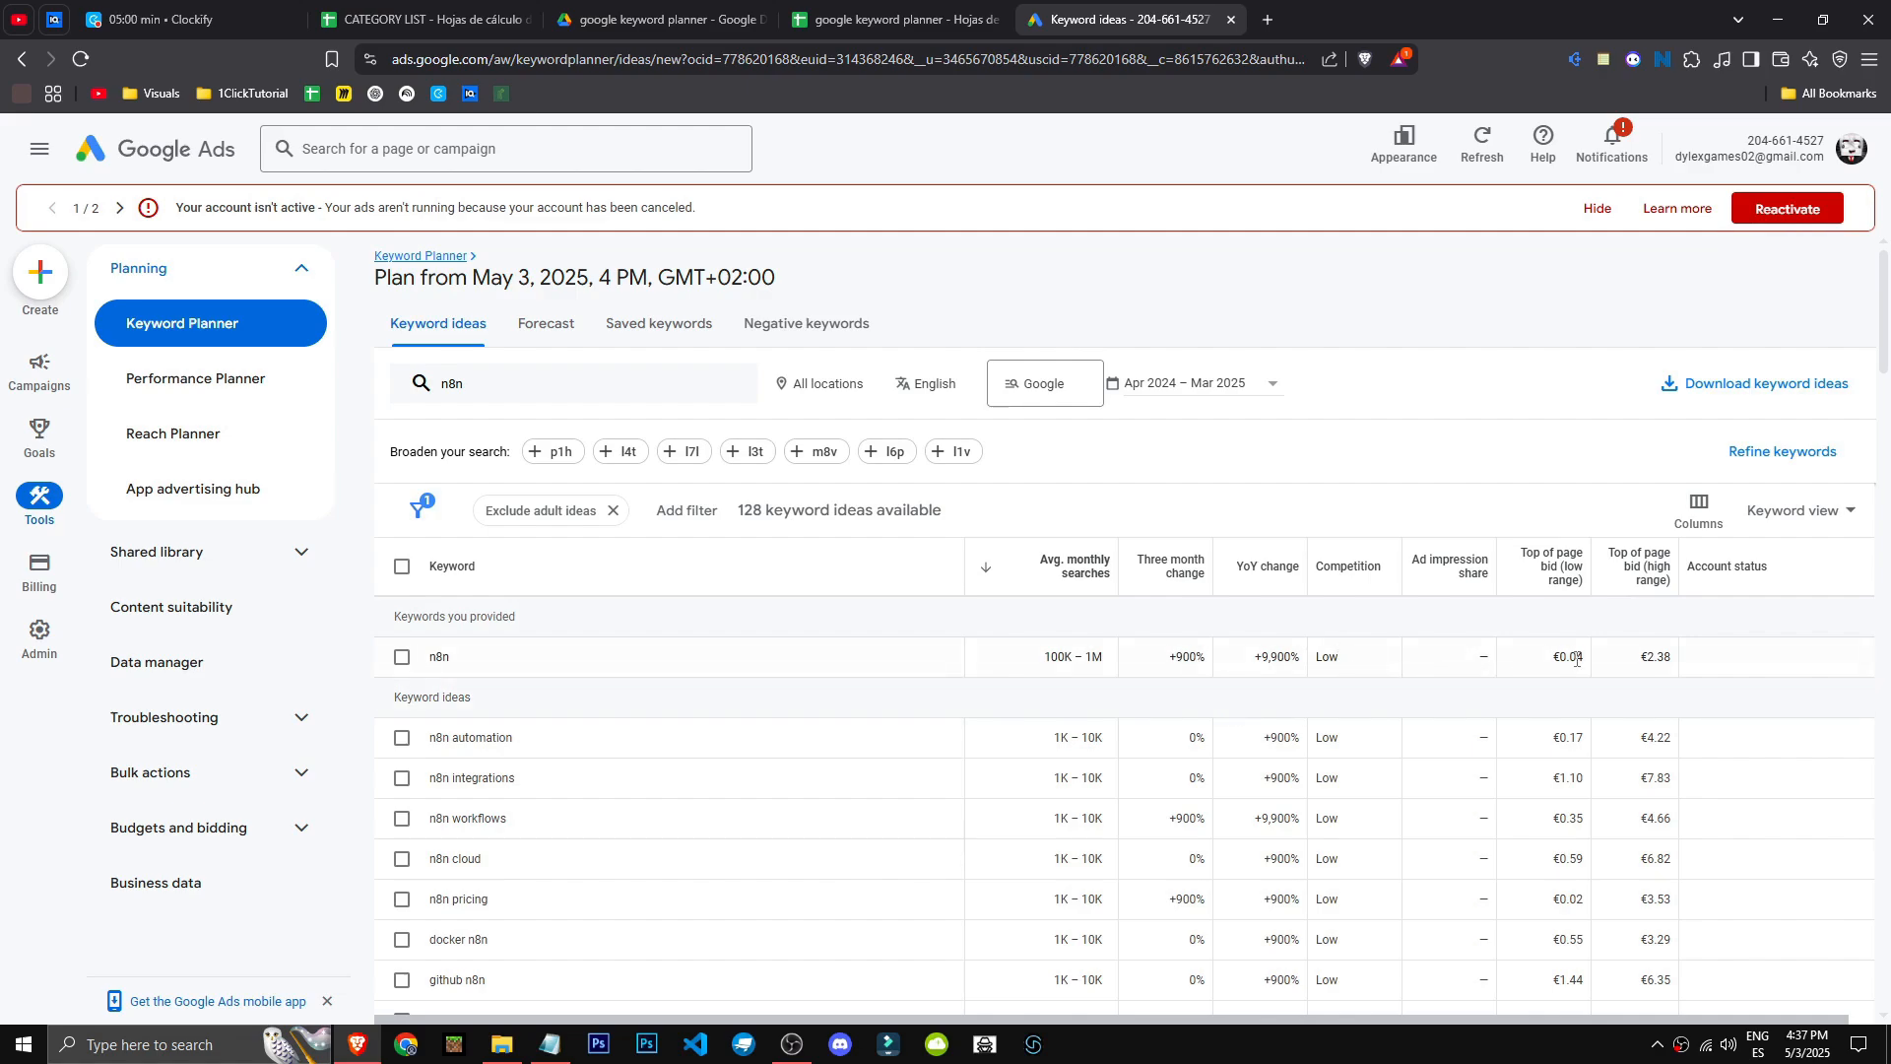
left_click(1654, 563)
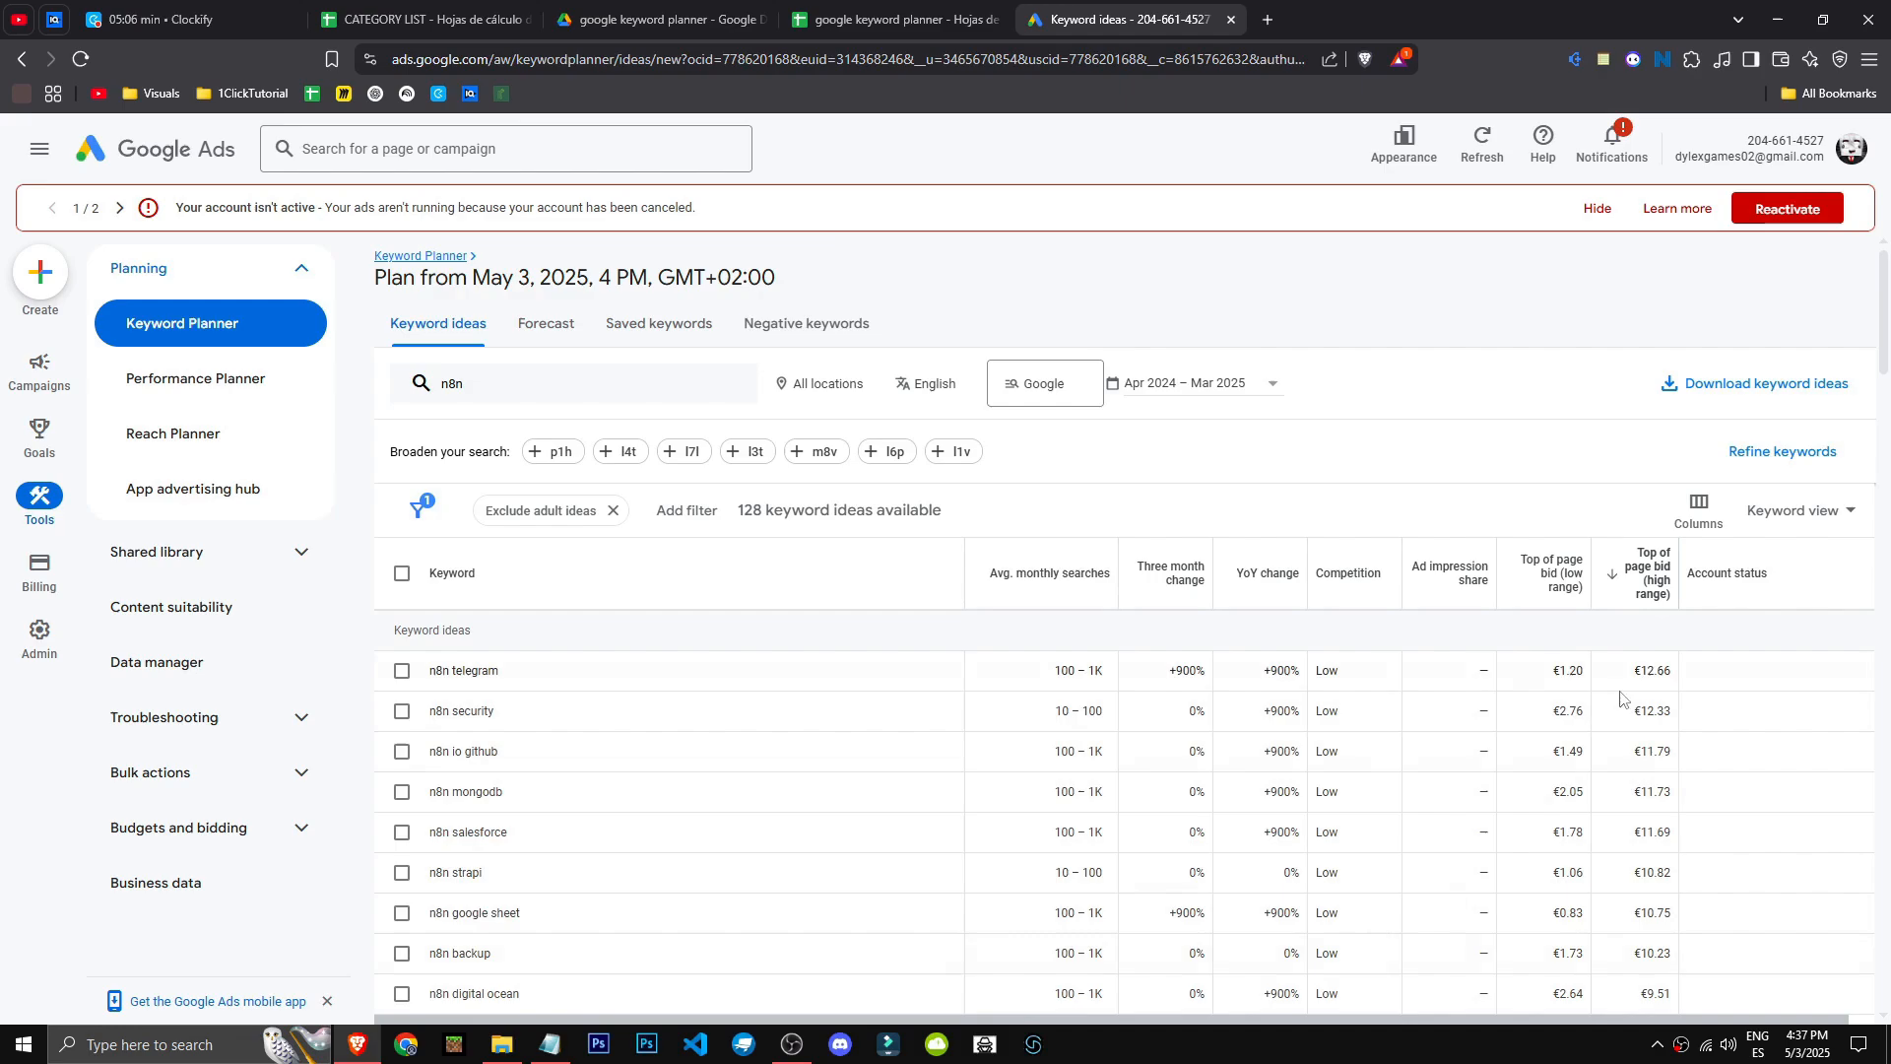
left_click(546, 573)
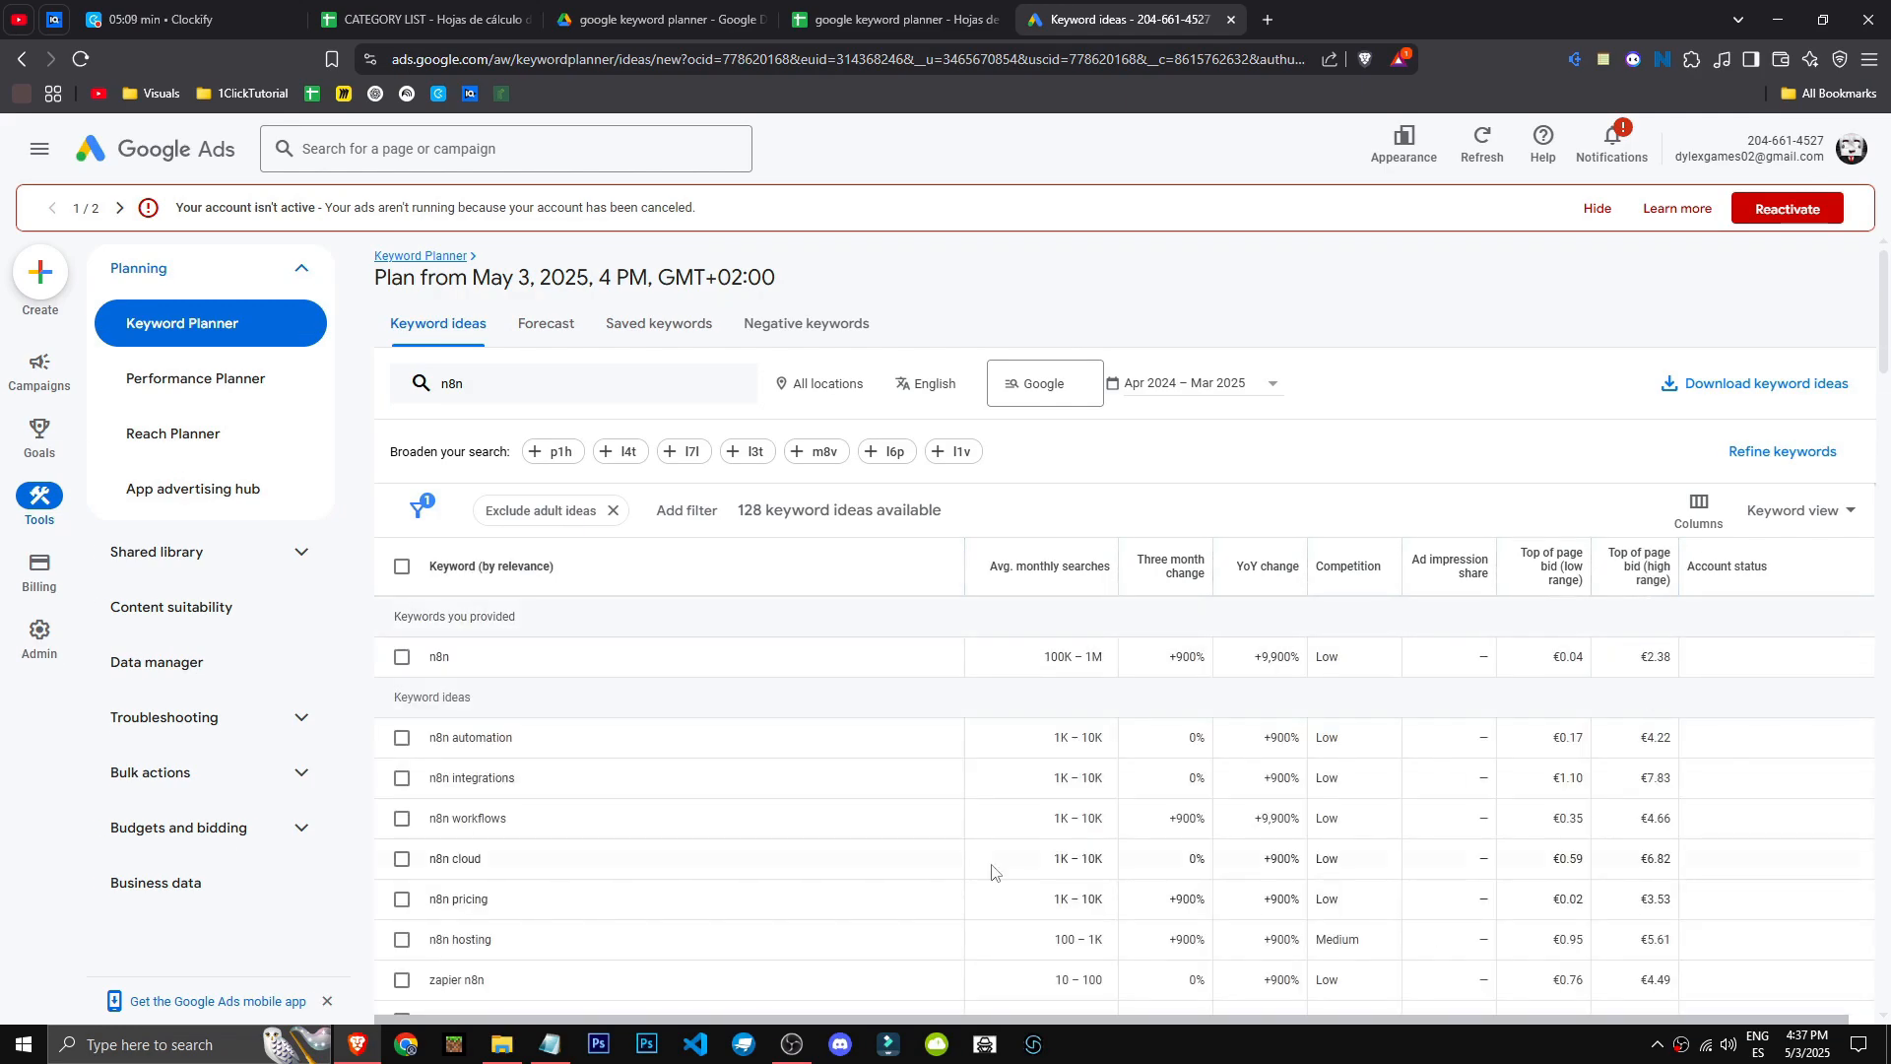
Select the n8n keyword and review the plan, existing campaign and new ad group options for adding it
left_click(402, 657)
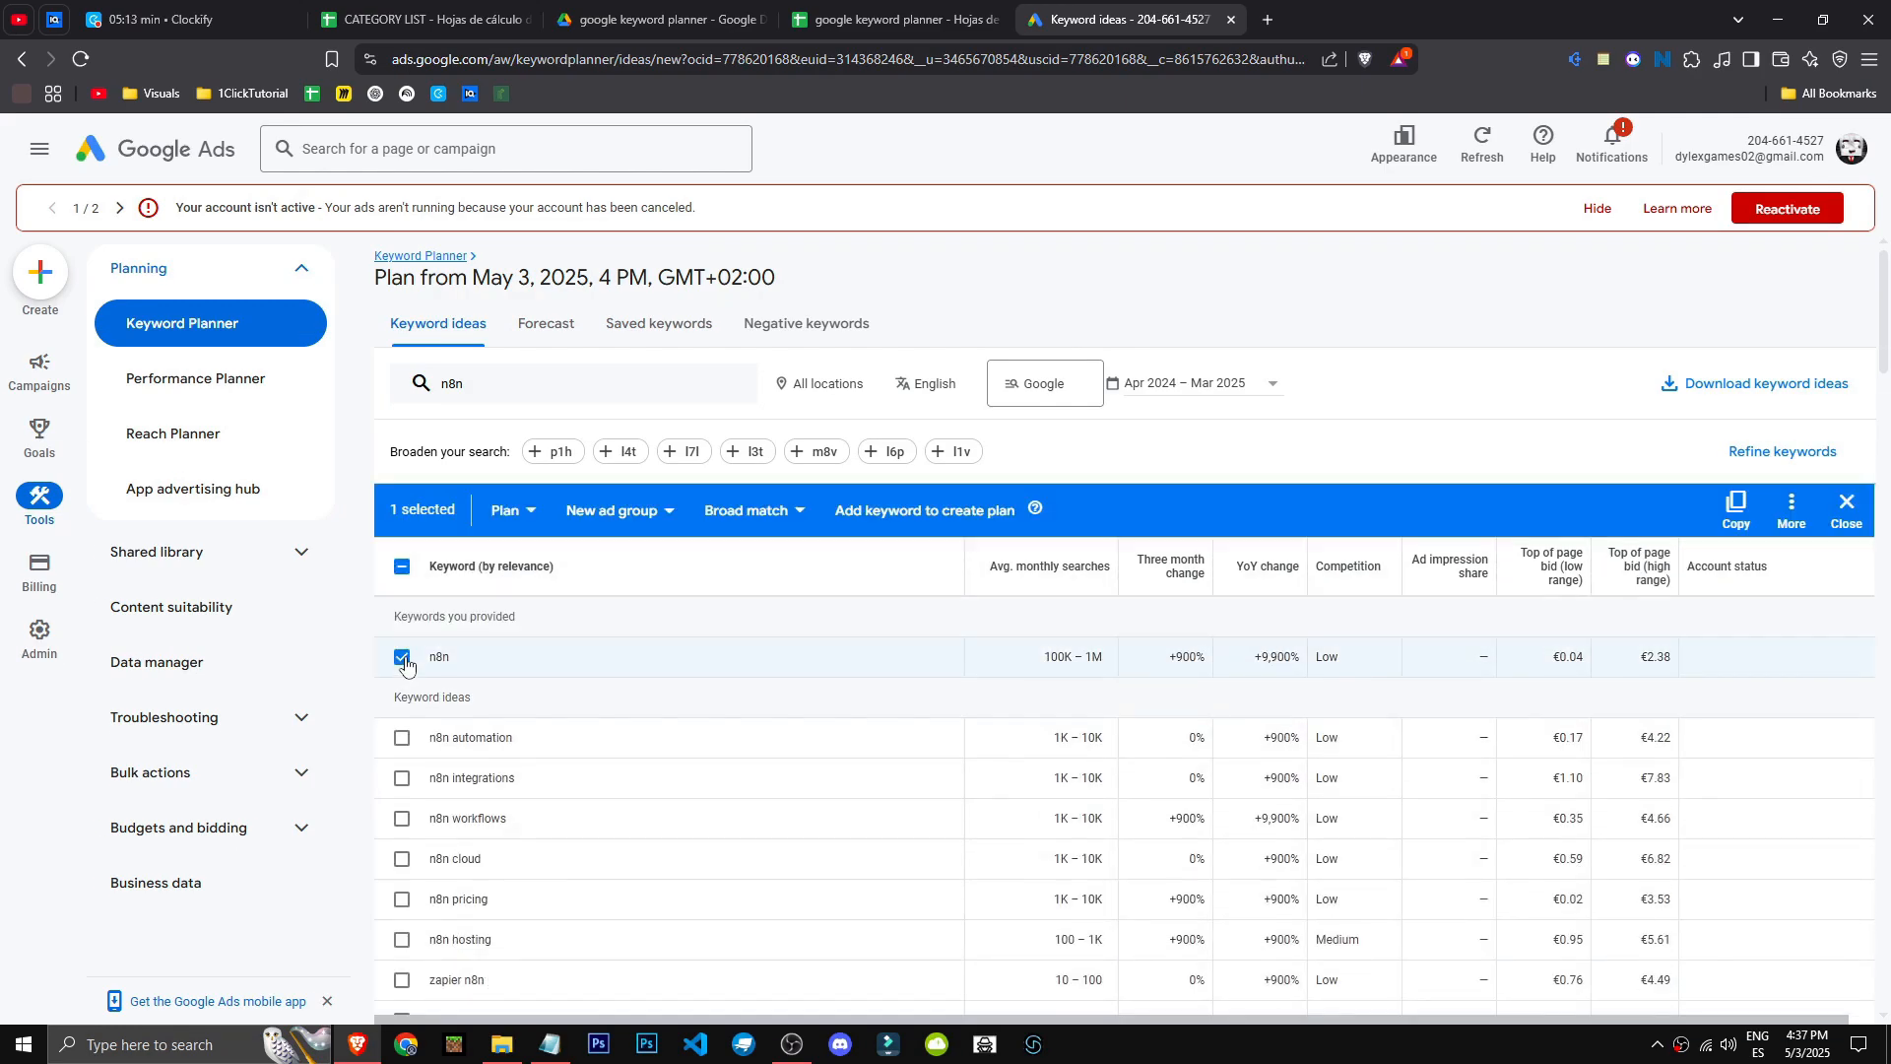
left_click(654, 512)
left_click(631, 545)
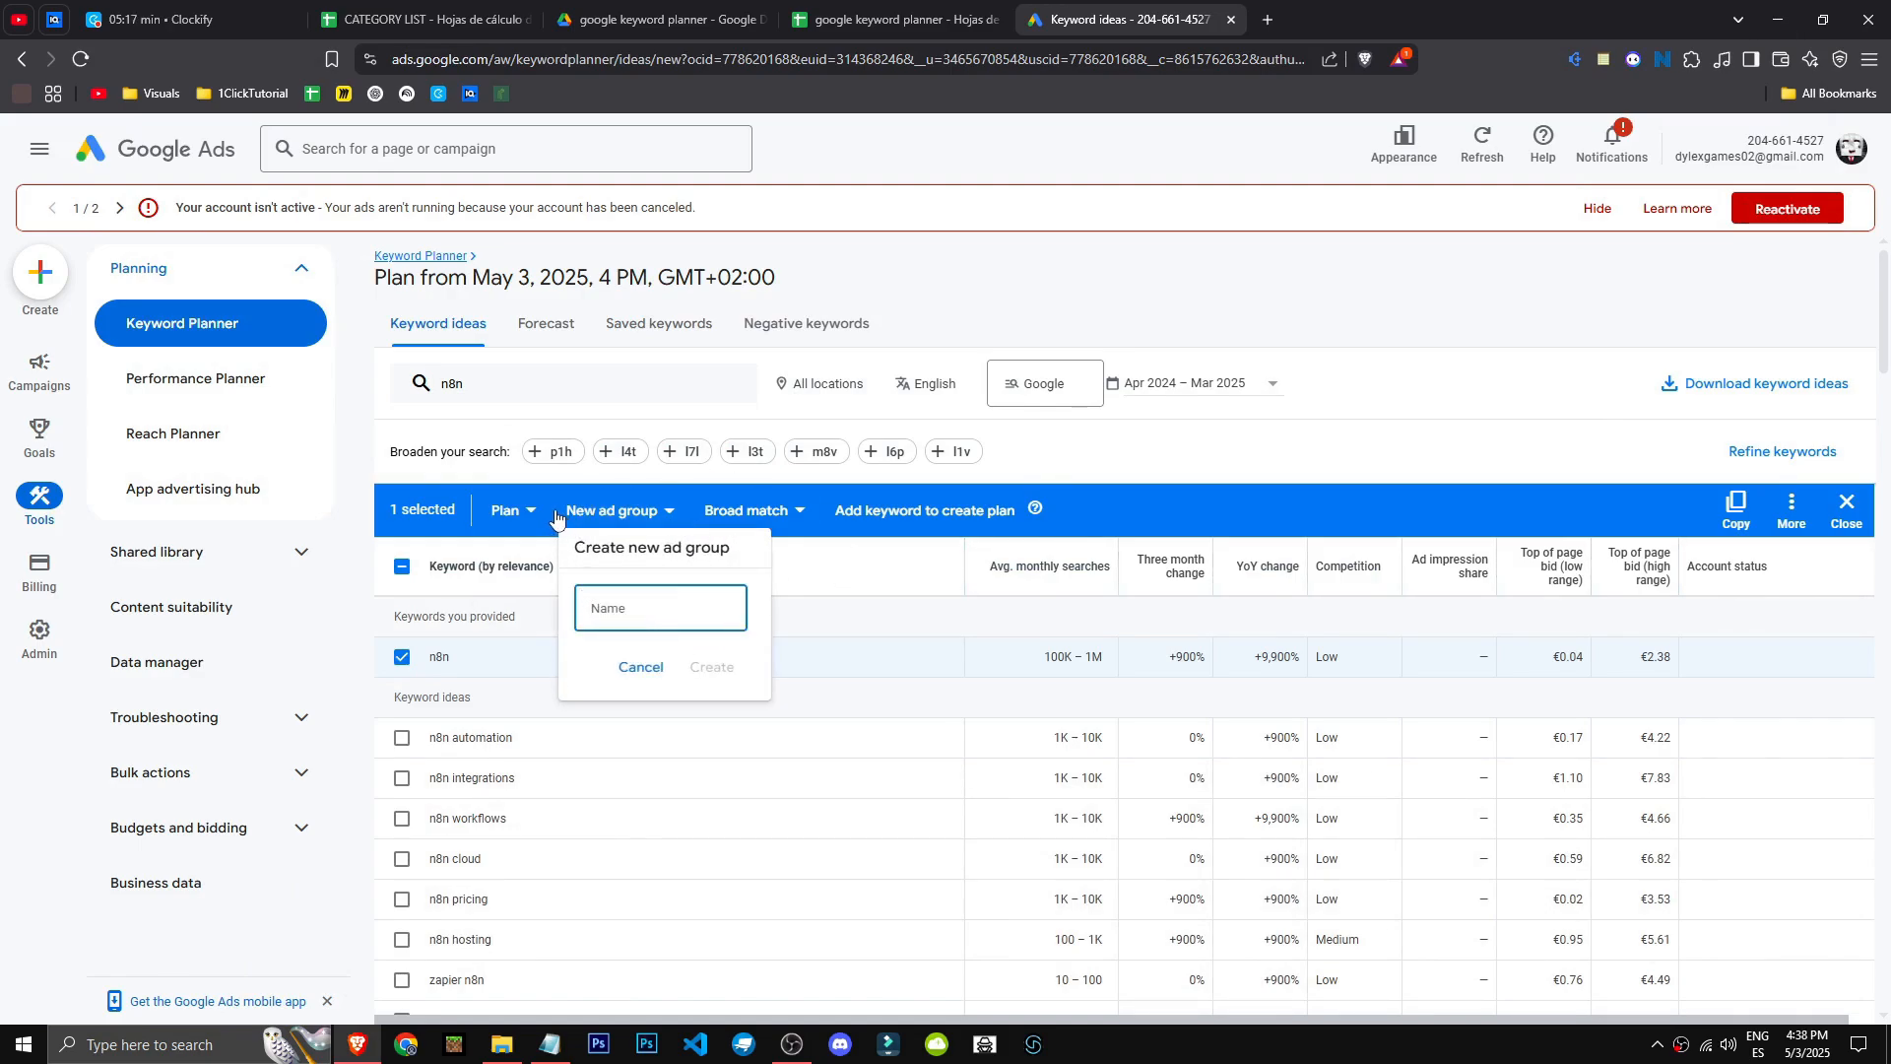
left_click(505, 510)
left_click(506, 510)
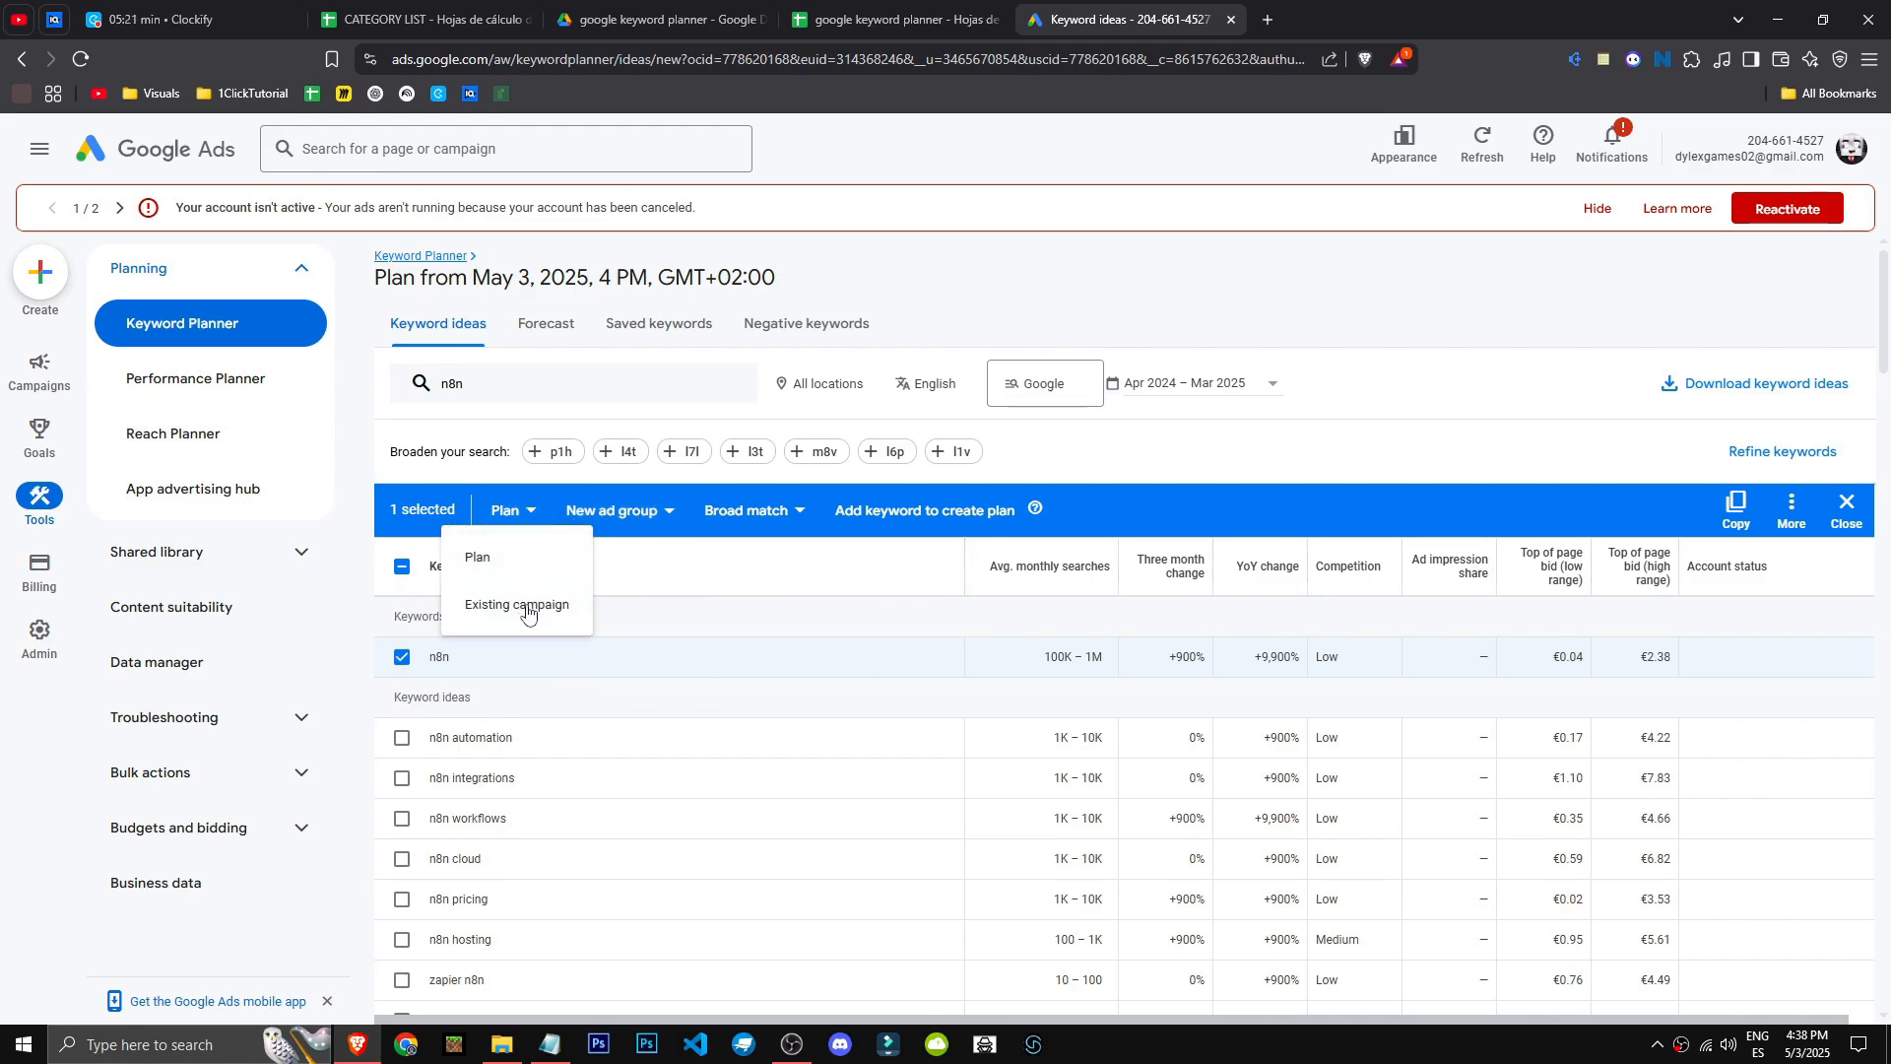
left_click(678, 525)
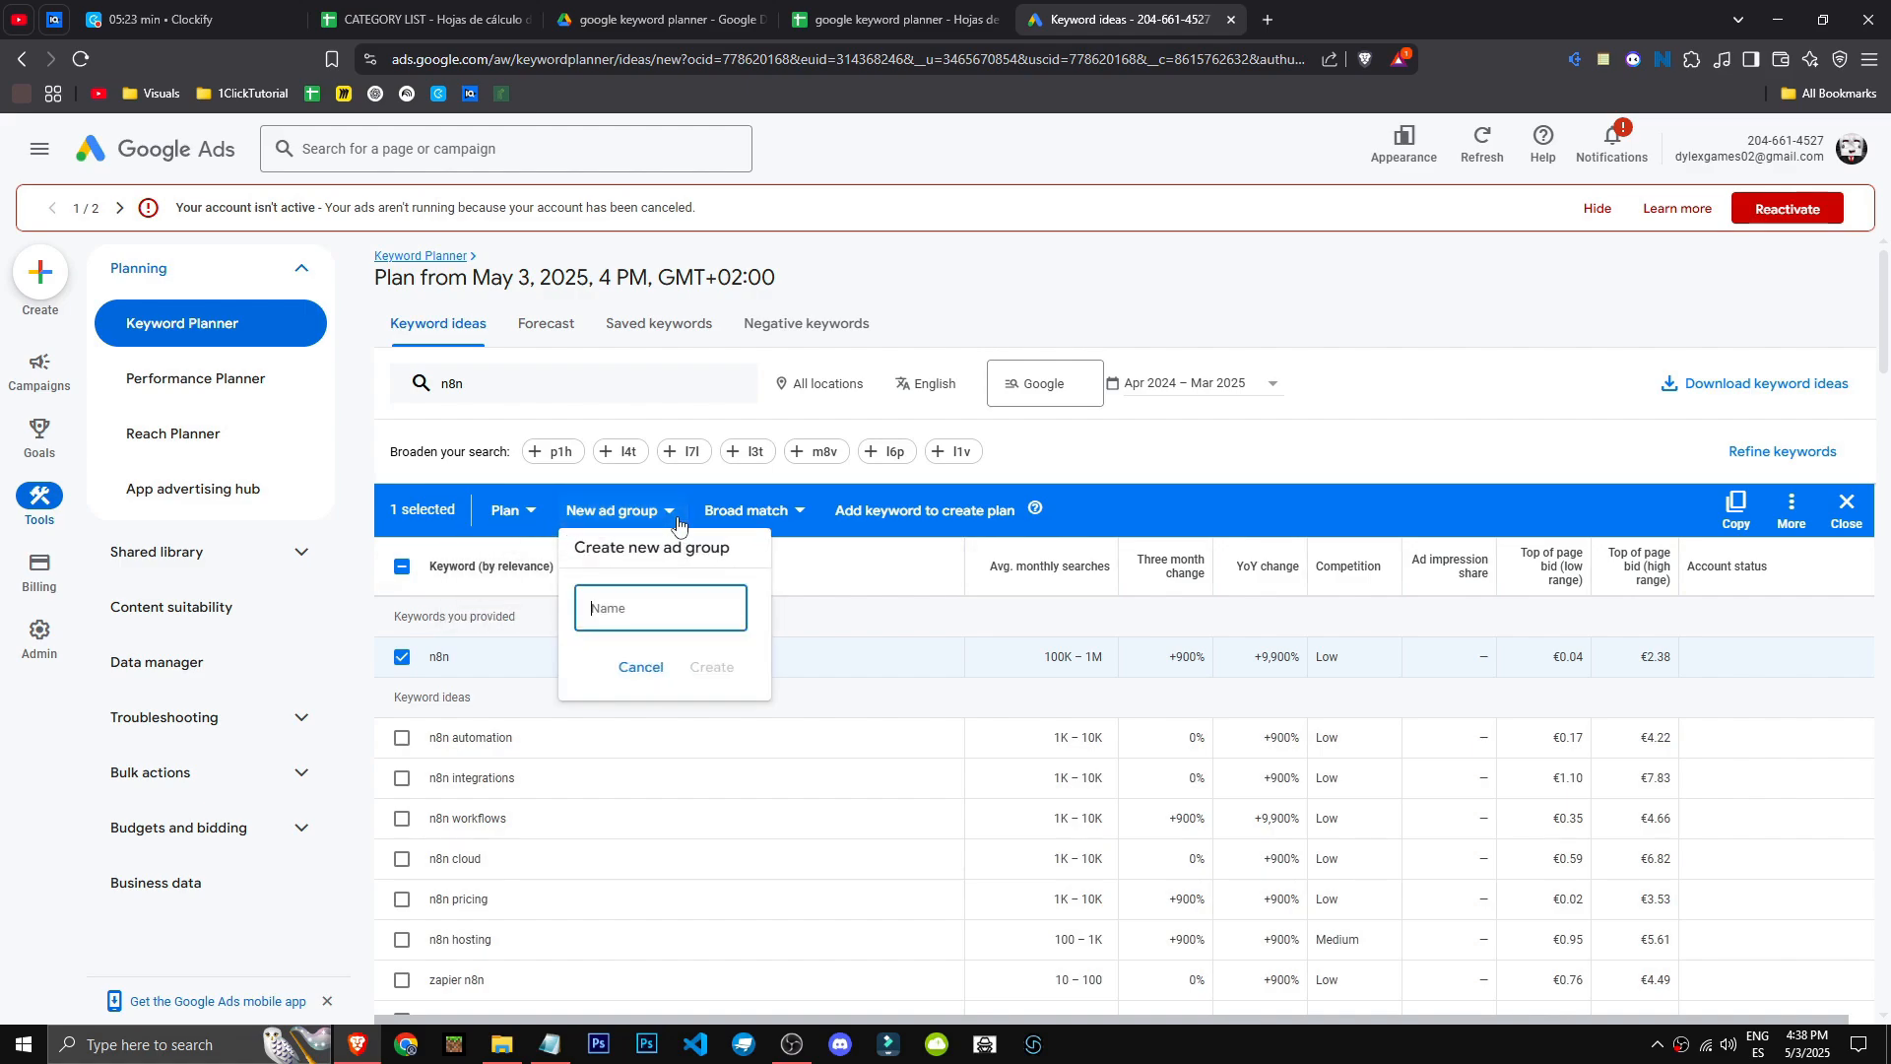